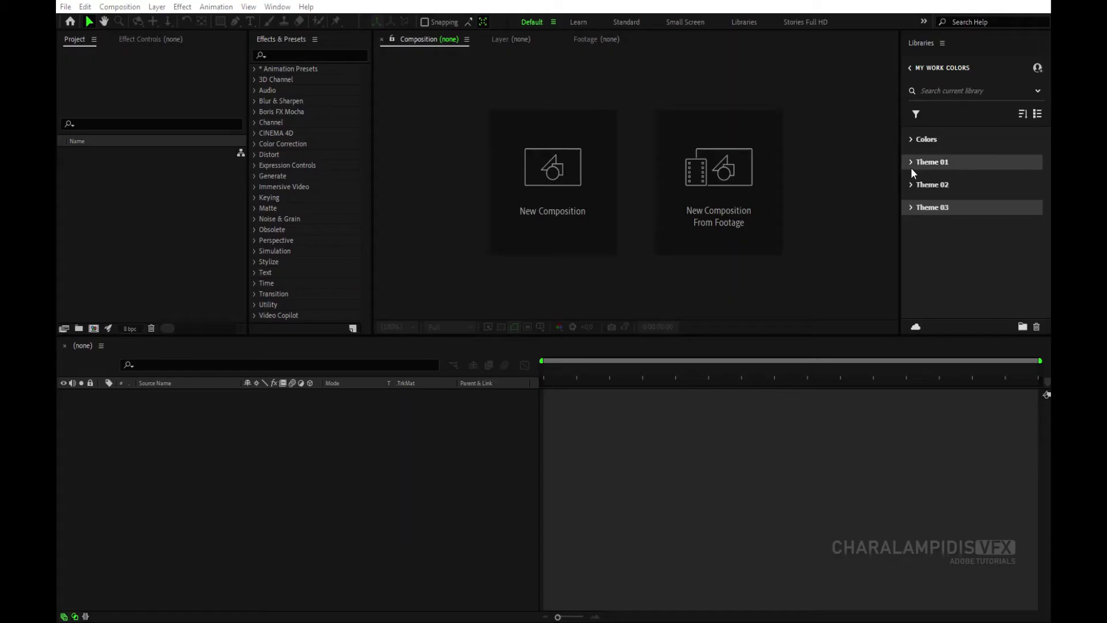
Expand Theme 01, Theme 02 and Theme 03 in the Libraries panel to view each theme's swatches.
left_click(911, 162)
scroll(921, 180, "down", 3)
scroll(921, 179, "down", 1)
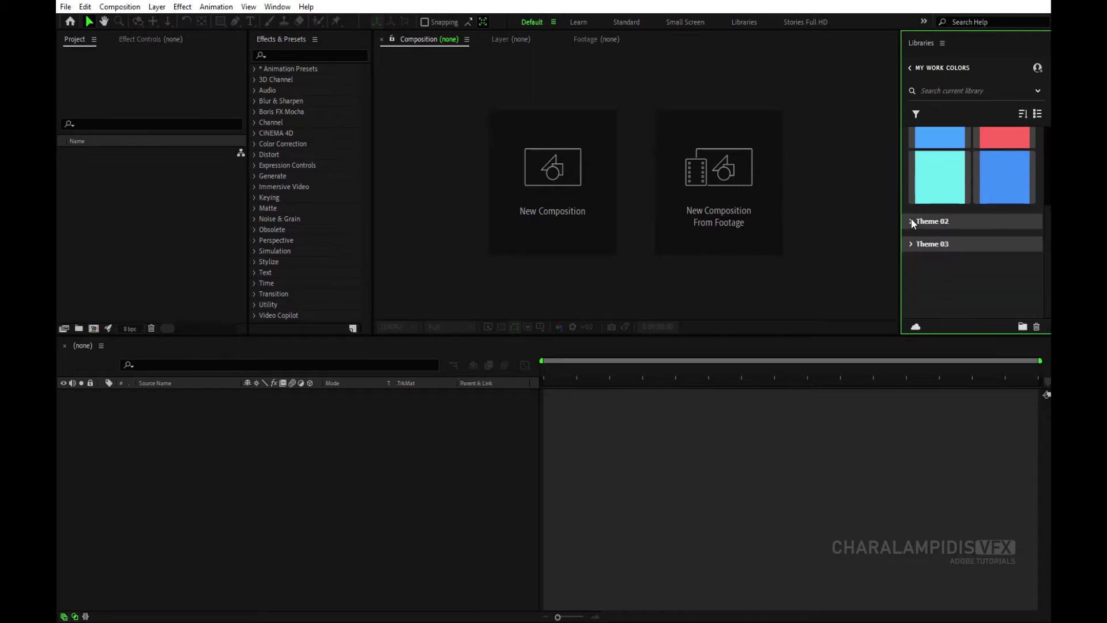
left_click(911, 219)
scroll(913, 209, "down", 2)
left_click(911, 244)
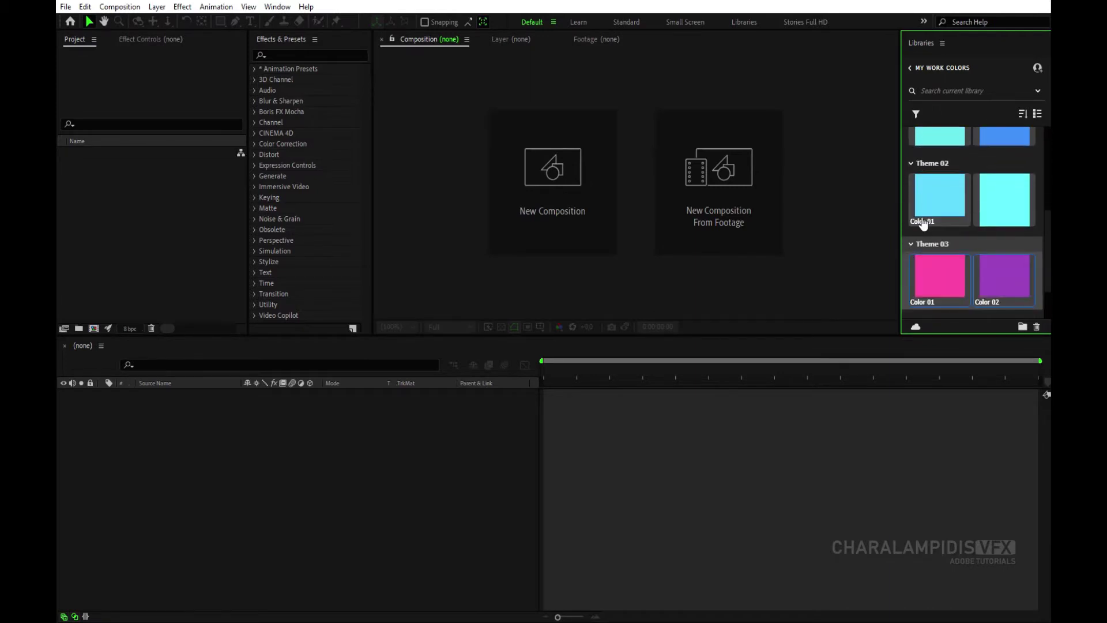
scroll(923, 213, "down", 1)
scroll(932, 210, "up", 3)
scroll(953, 228, "up", 1)
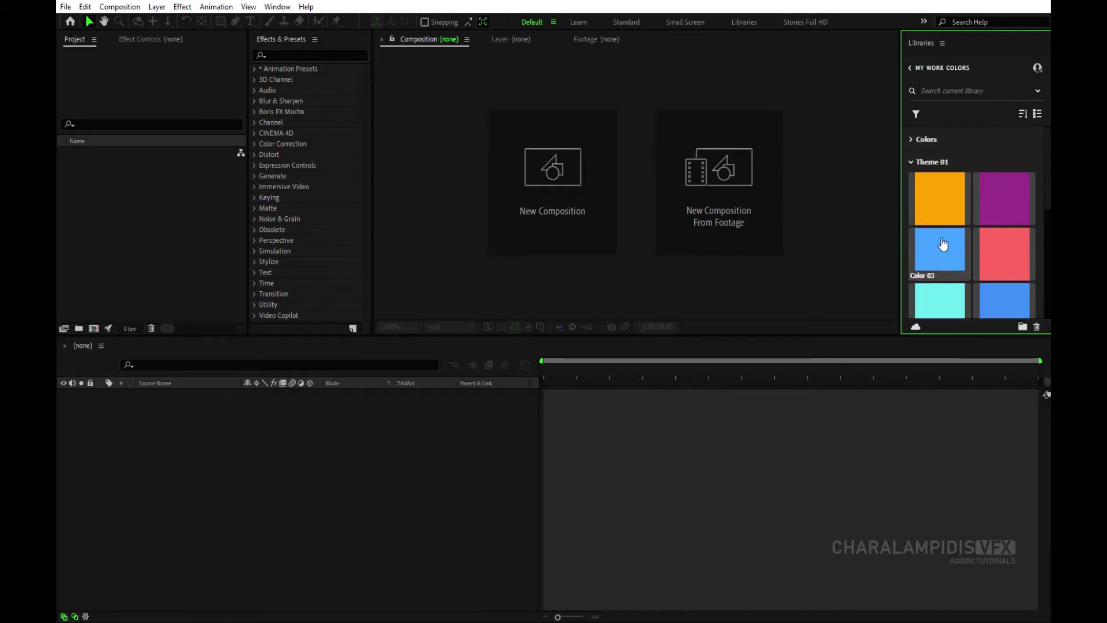
scroll(955, 218, "down", 3)
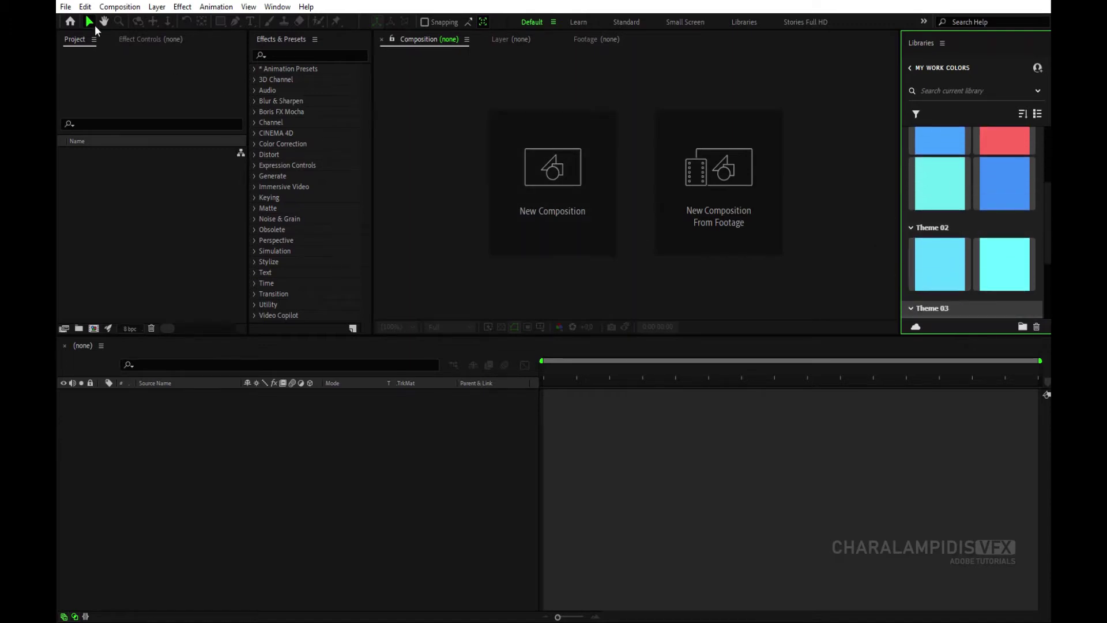
Create a 1920×1080 composition named Background 01 with a 10-second duration.
left_click(119, 6)
left_click(140, 23)
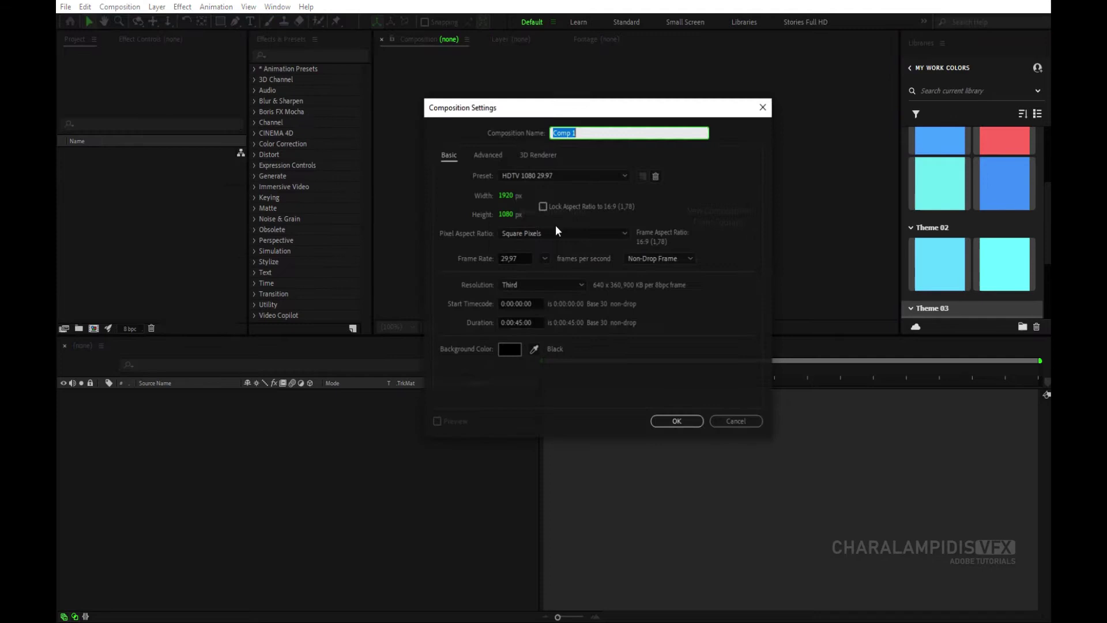
left_click_drag(583, 109, 557, 108)
type("Background")
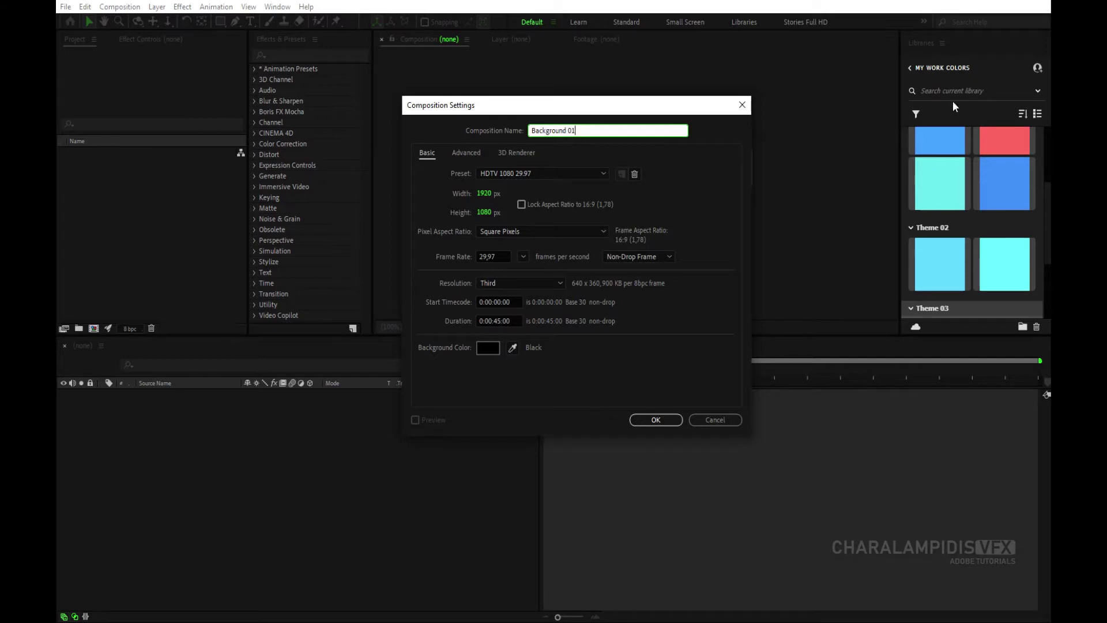
left_click(485, 193)
left_click(482, 213)
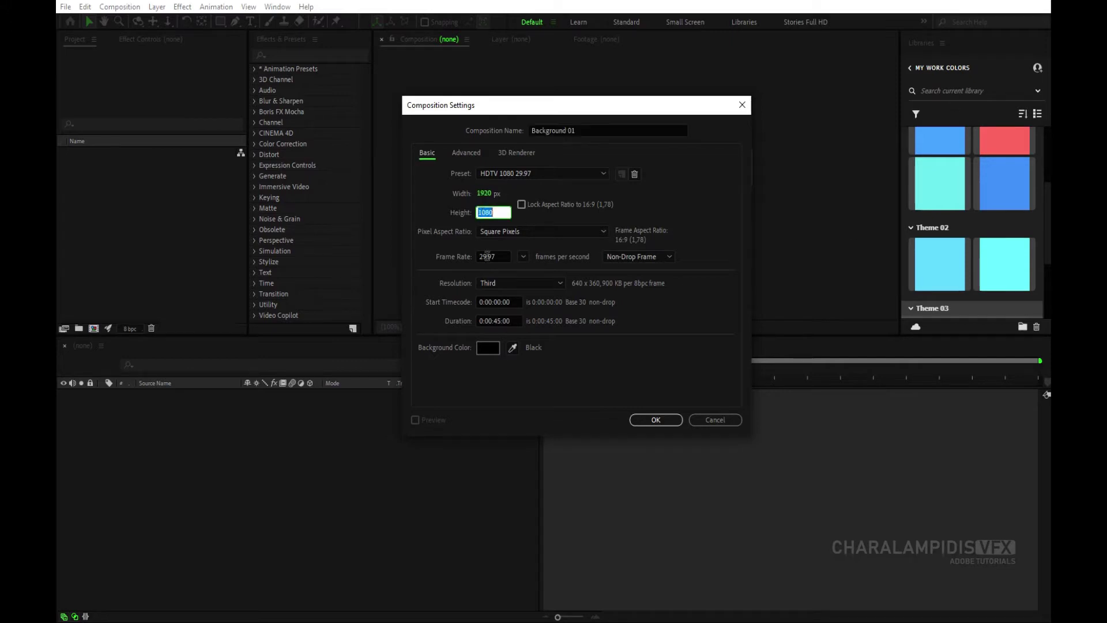
left_click(514, 319)
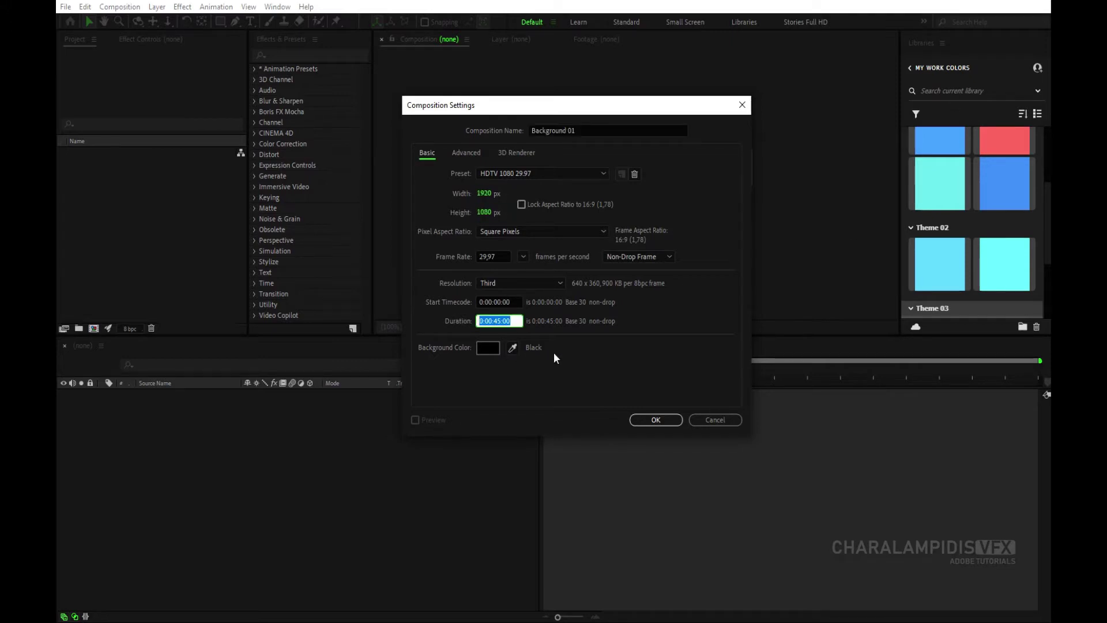
type("10")
left_click(656, 419)
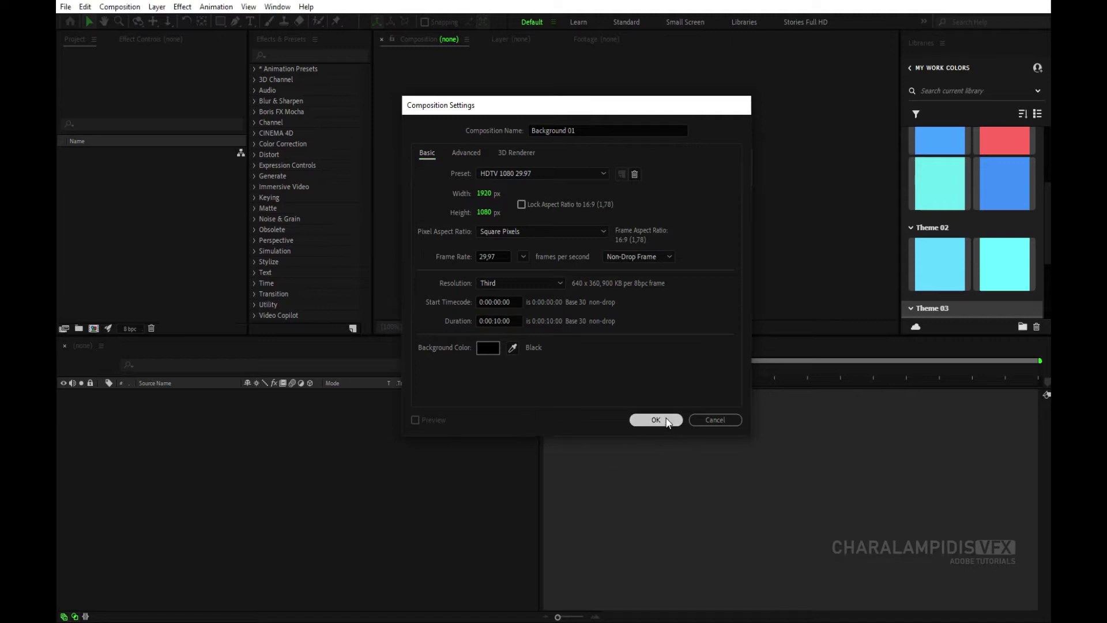
Add a new solid layer named BG to the composition.
right_click(206, 436)
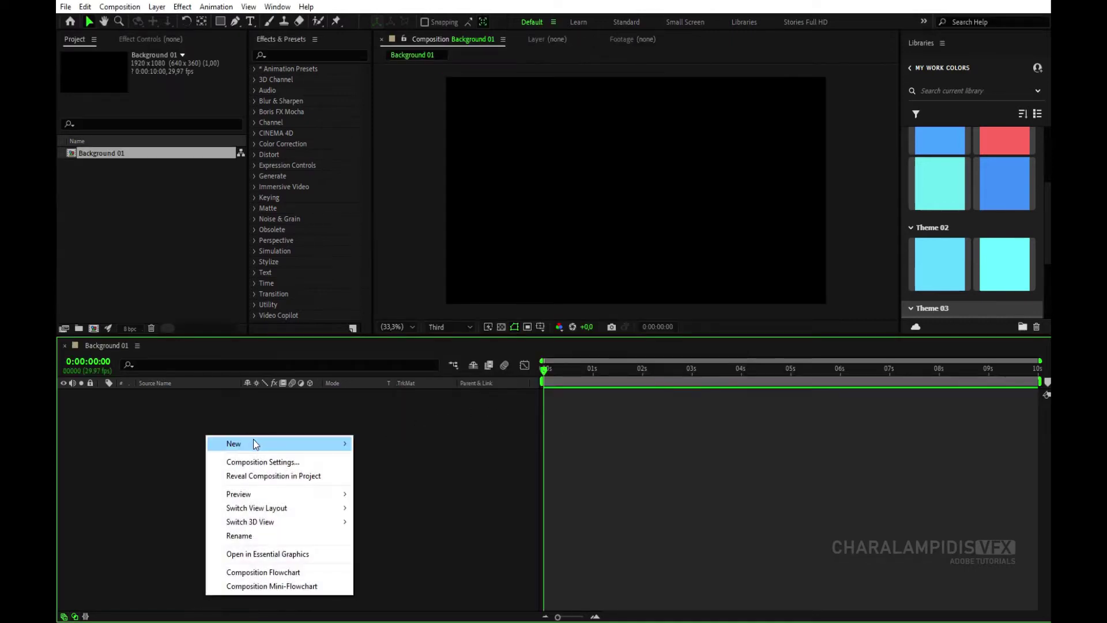
mouse_move(254, 439)
left_click(410, 479)
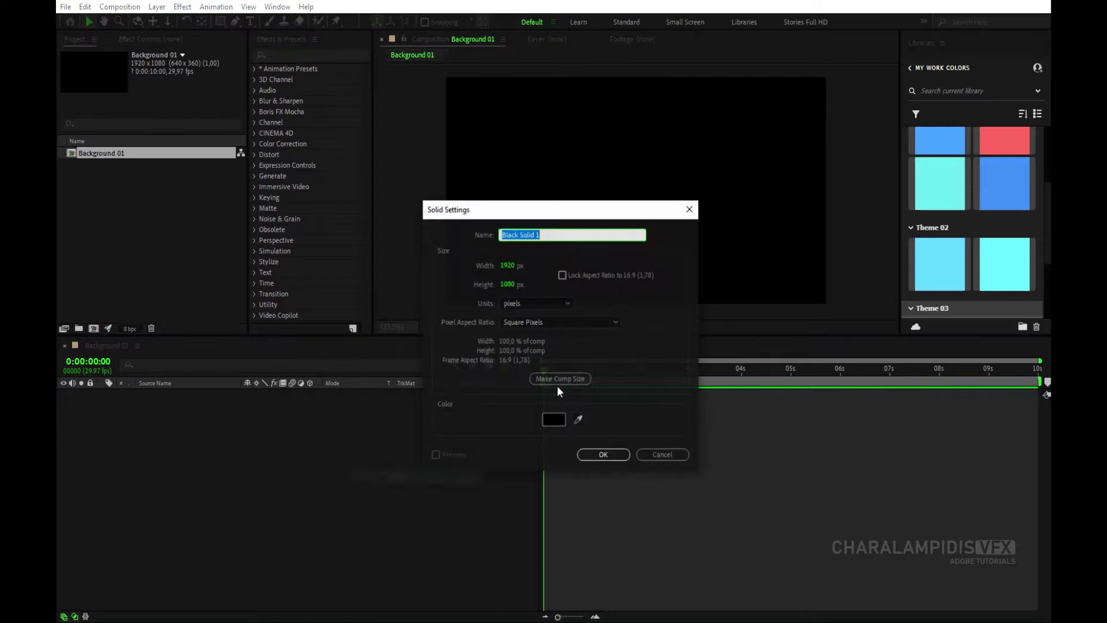
type("BG")
left_click(604, 455)
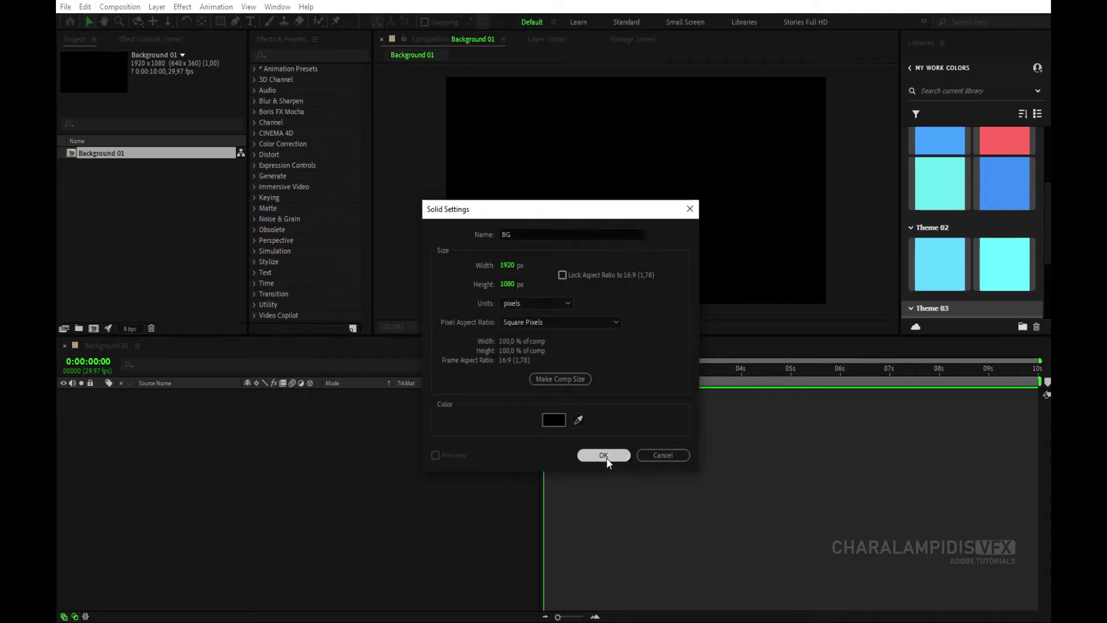
Apply the Fill effect to BG and sample the purple Theme 01 swatch as its colour.
left_click(282, 55)
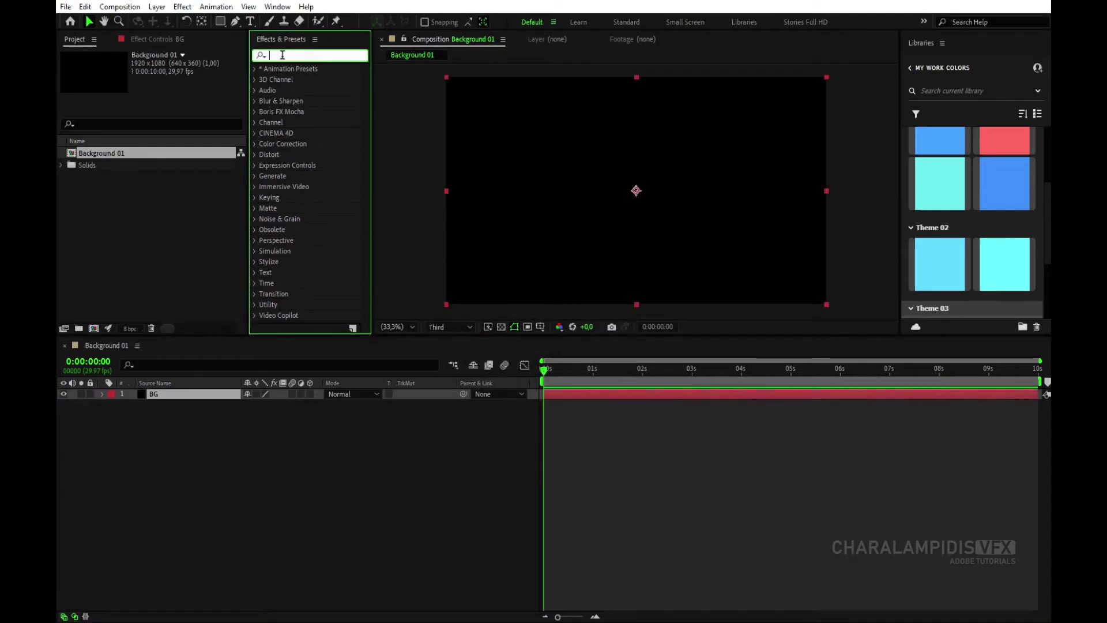
type("fill")
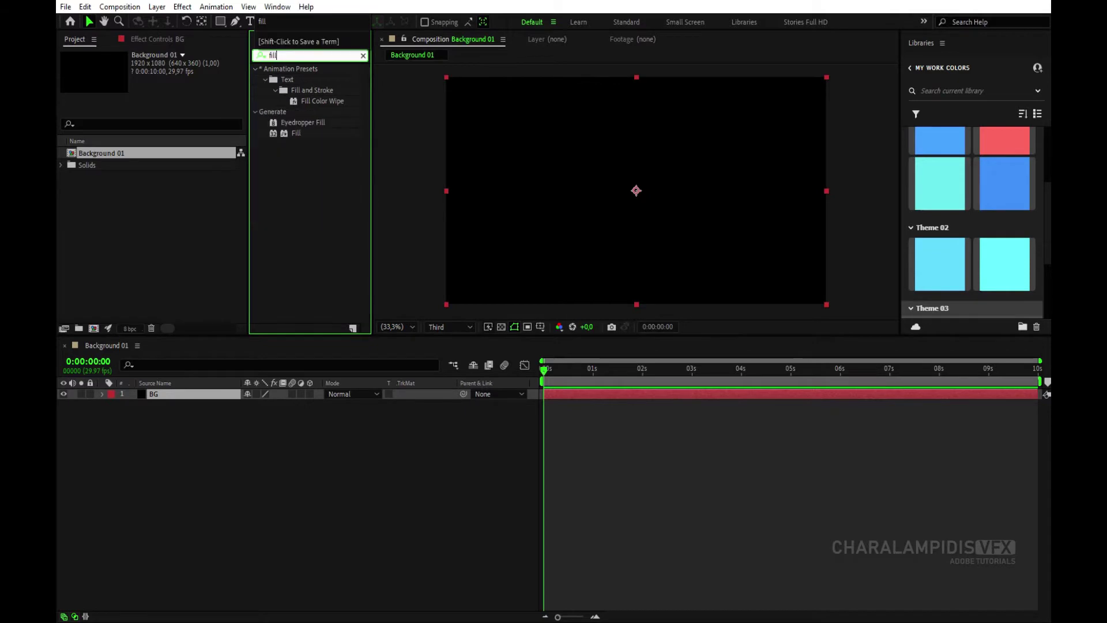
left_click_drag(298, 136, 192, 398)
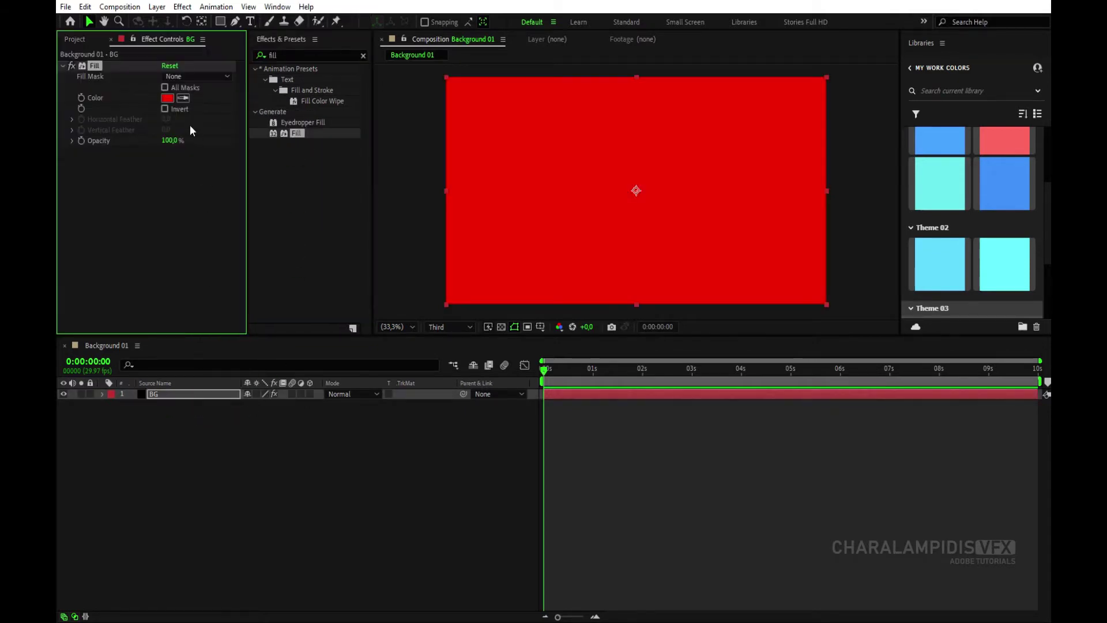
left_click(984, 202)
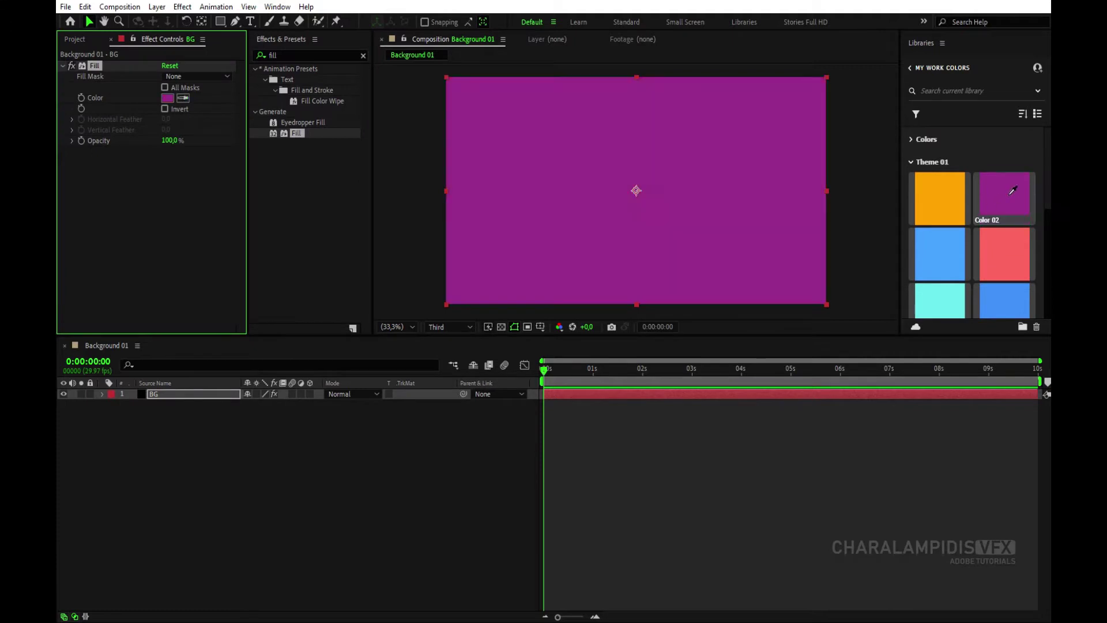
Create a new composition named Element 01 with a light grey background.
left_click(363, 459)
left_click(120, 6)
left_click(156, 26)
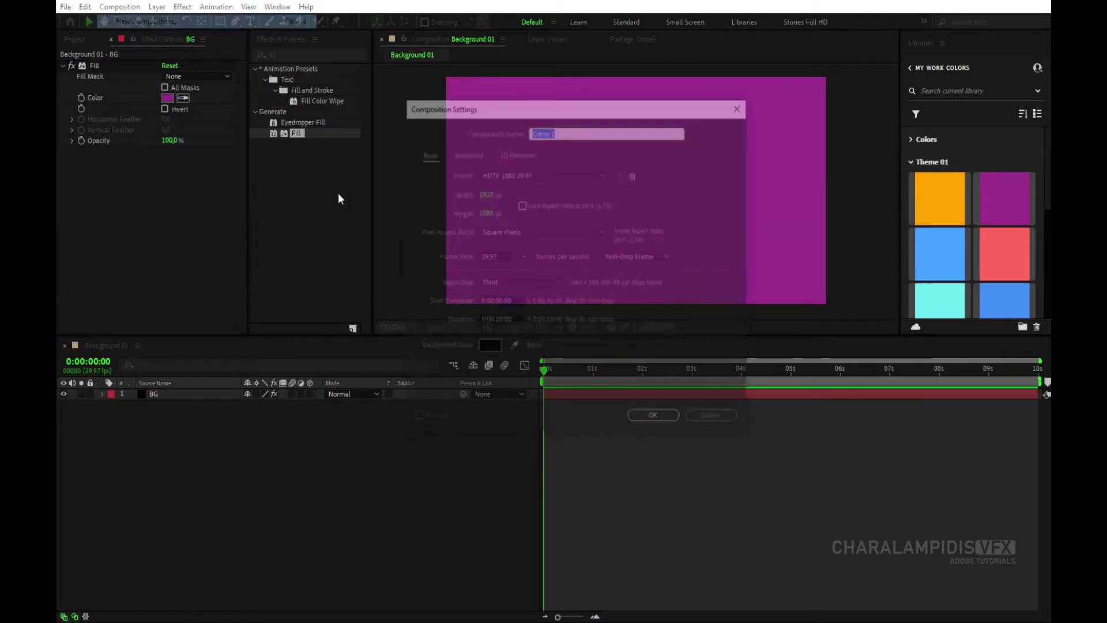
type("Element 0")
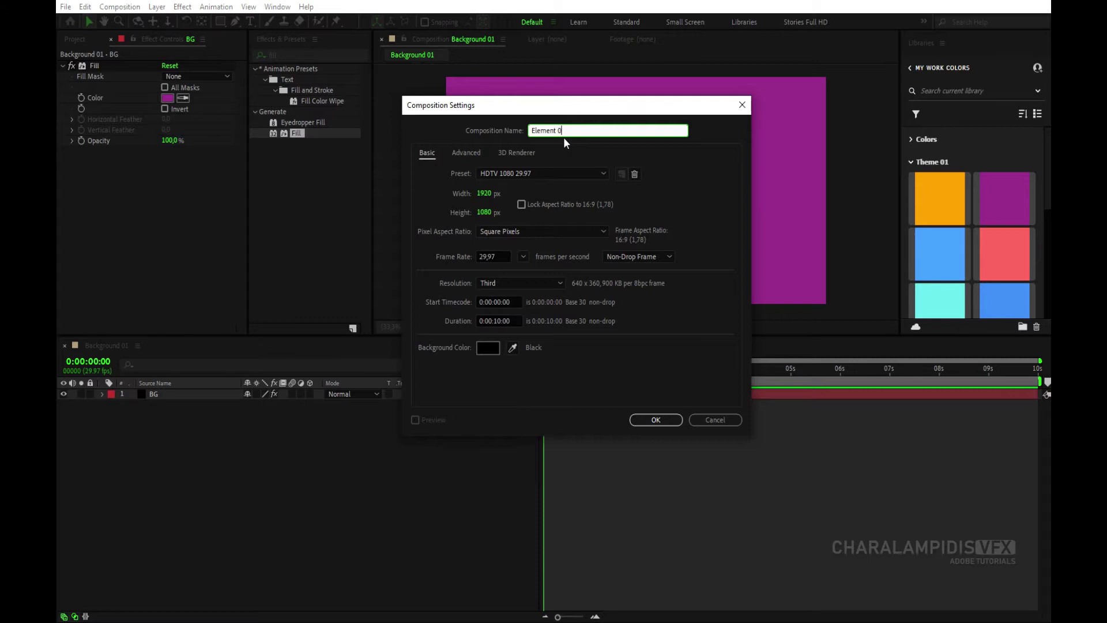
type("1")
left_click(488, 347)
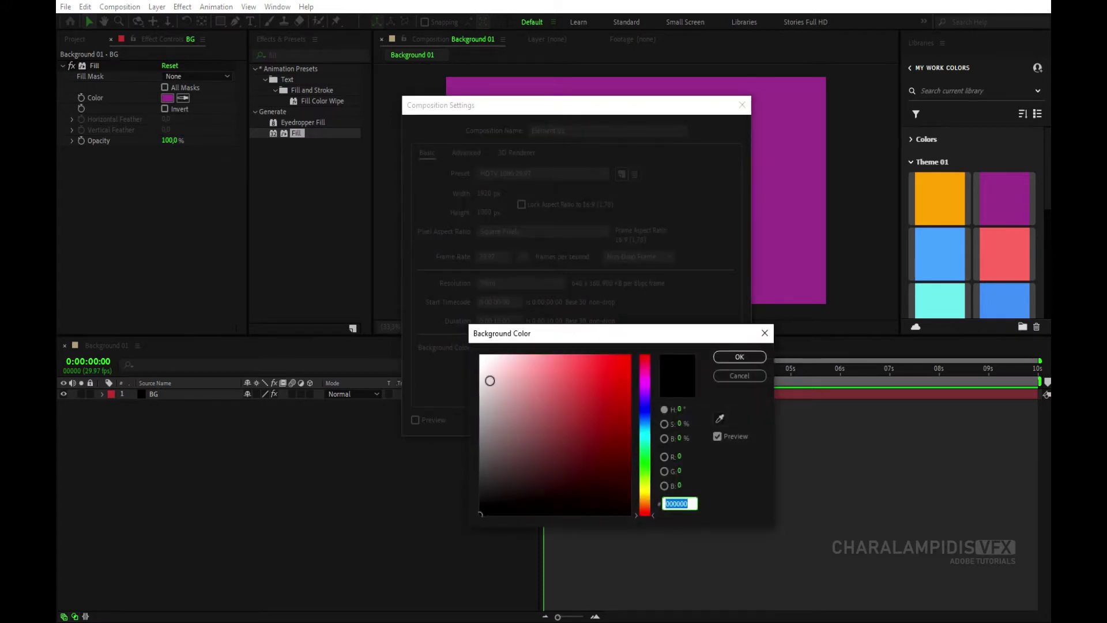
left_click(483, 369)
left_click_drag(483, 374, 482, 377)
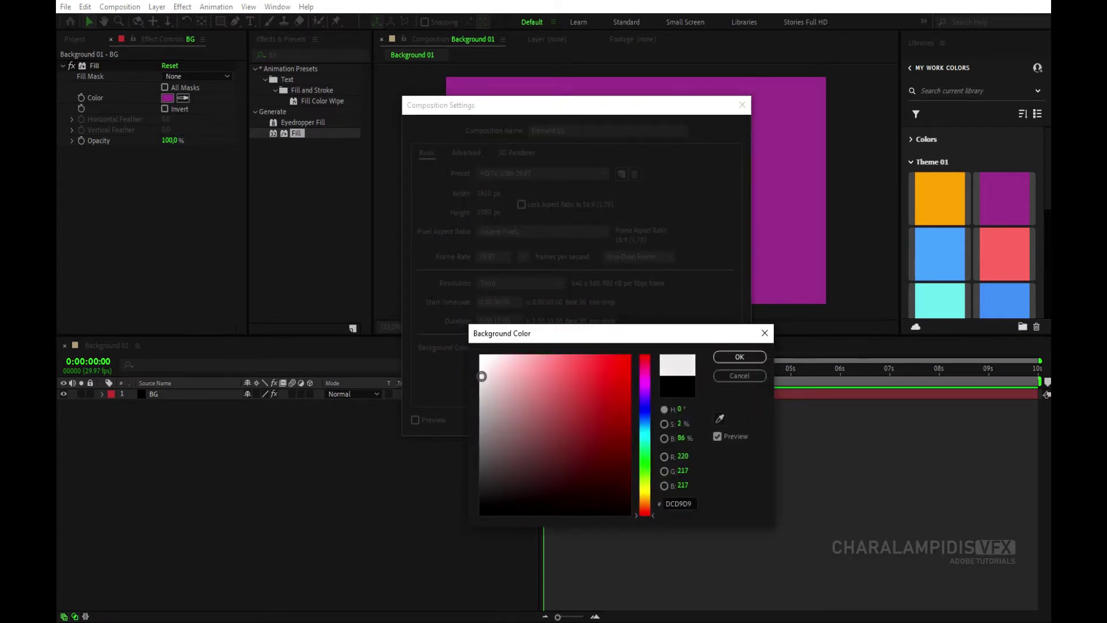
left_click(740, 357)
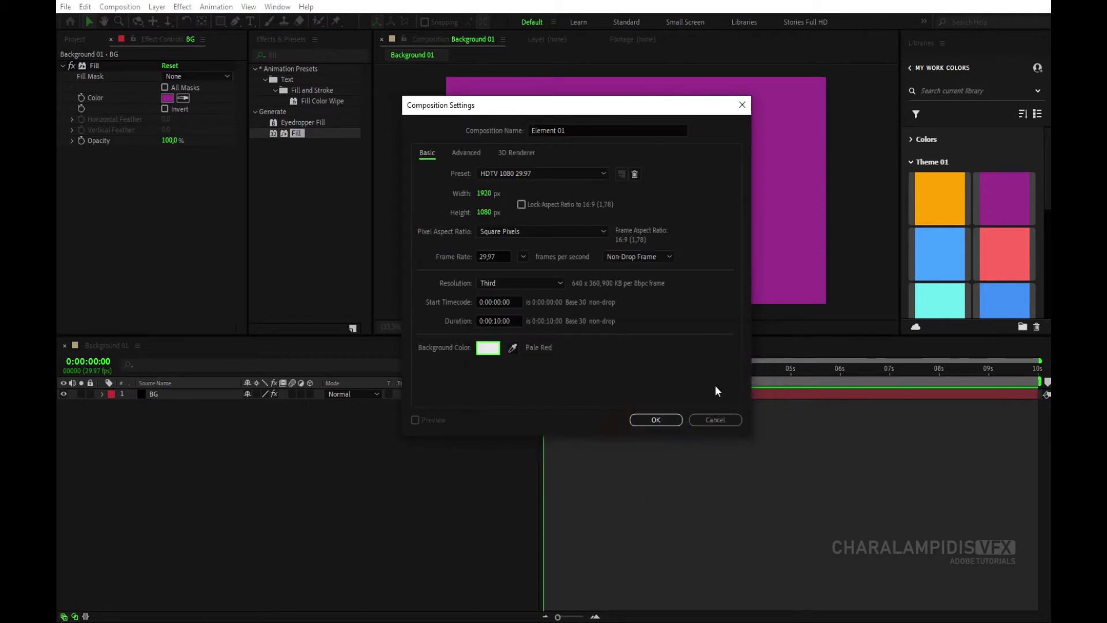
left_click(654, 421)
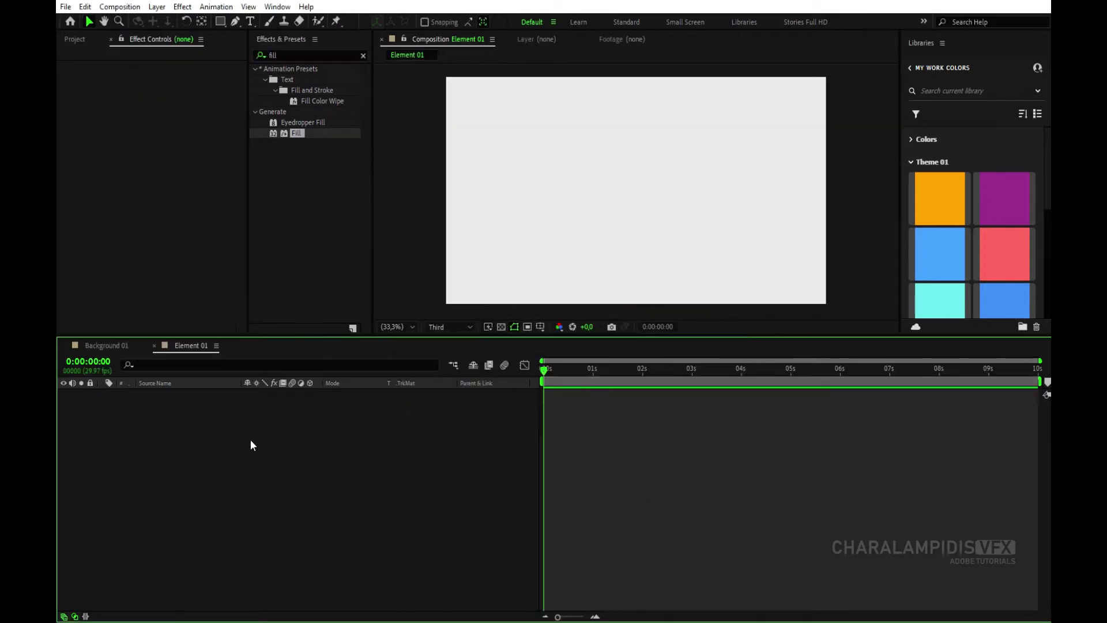
Set the Ellipse tool to no stroke and an orange fill sampled from the theme.
left_click(215, 22)
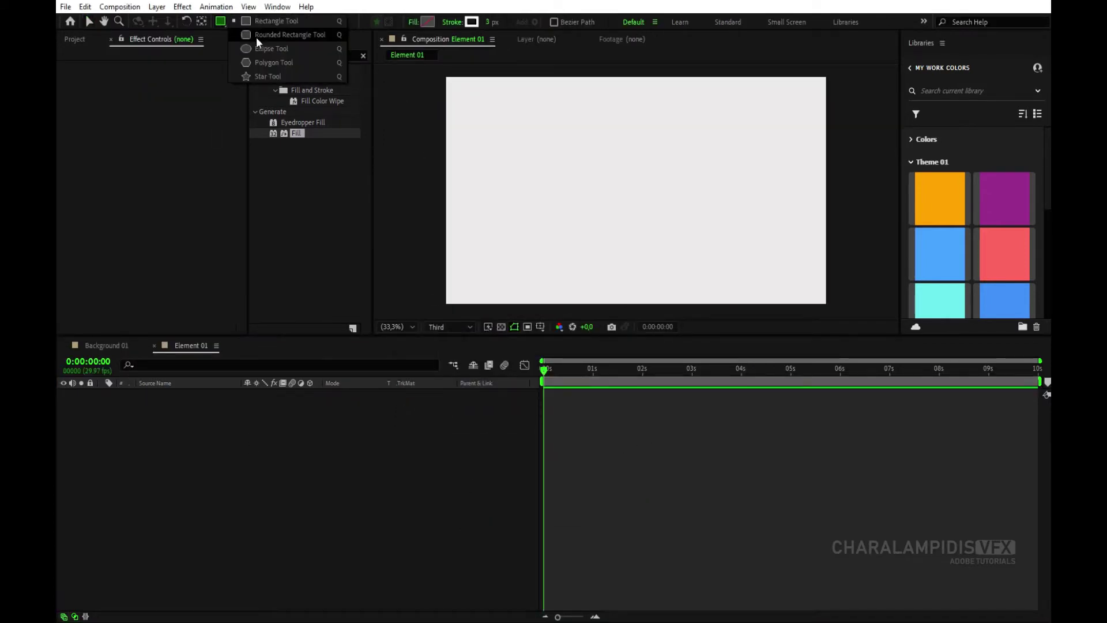
left_click(269, 50)
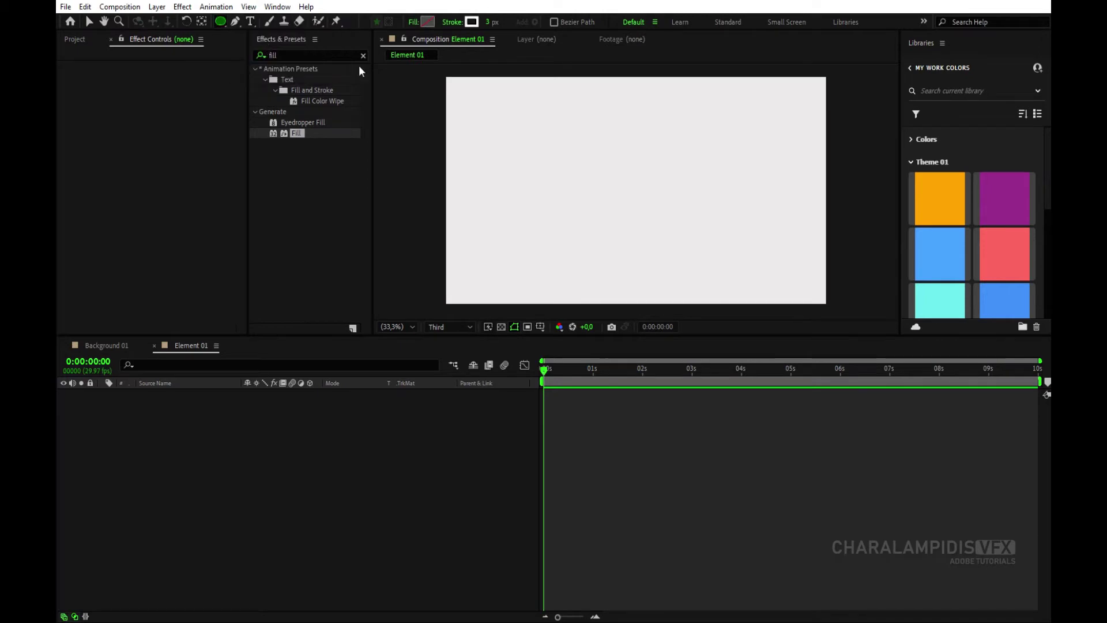
left_click(452, 22)
left_click(596, 278)
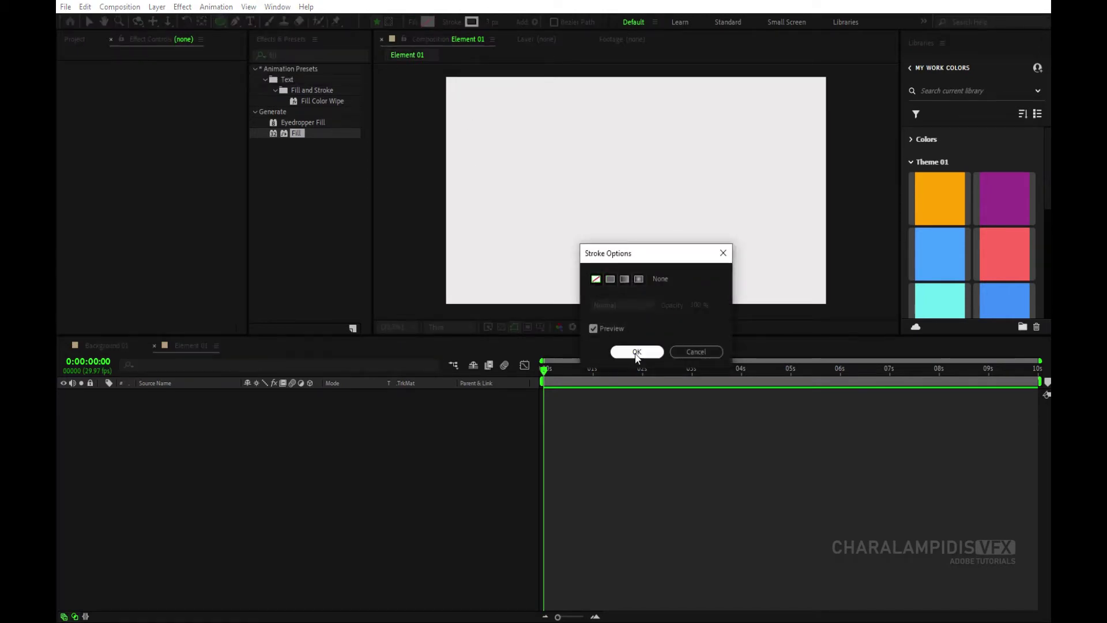
left_click(638, 350)
left_click(427, 21)
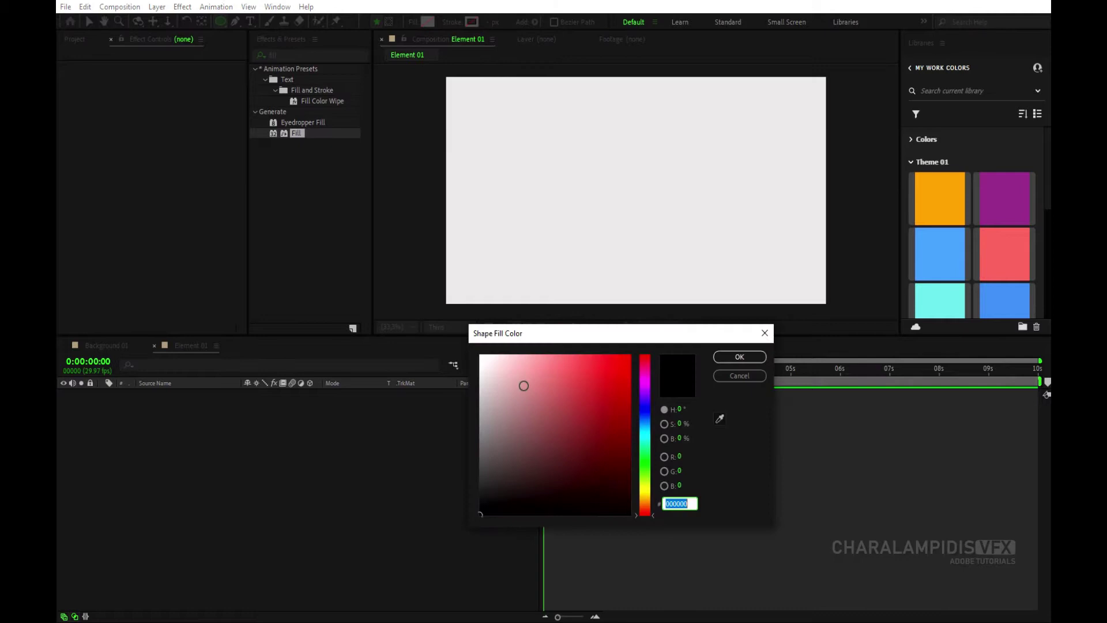
left_click(920, 199)
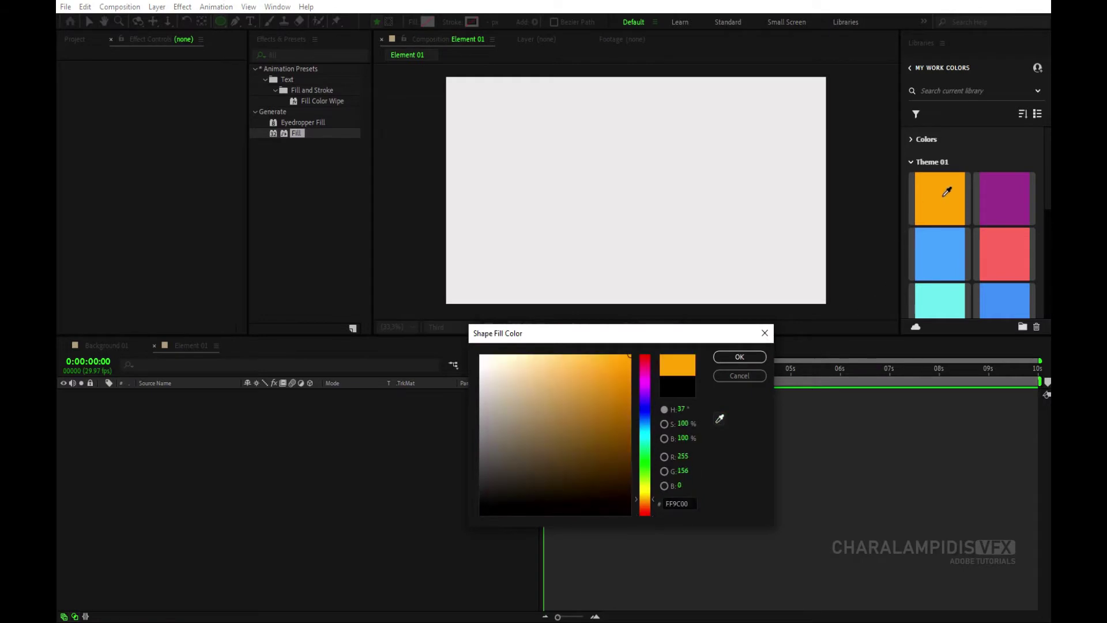
left_click(739, 357)
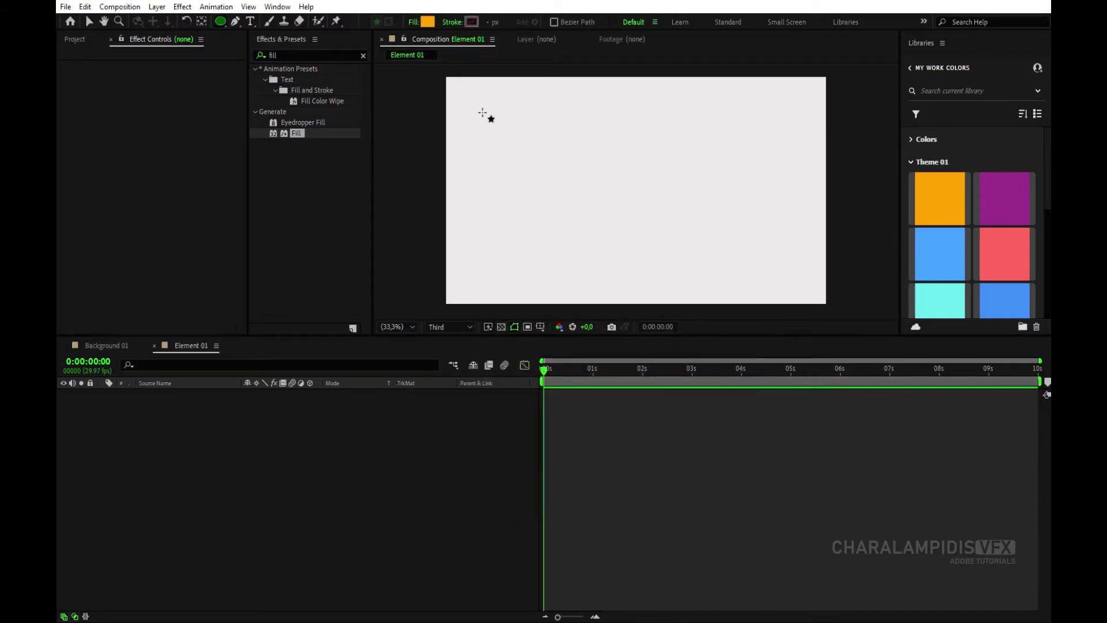
Draw five orange circles of varied sizes: top-left, middle, right, bottom and a small one.
left_click_drag(461, 92, 514, 148)
left_click(181, 397)
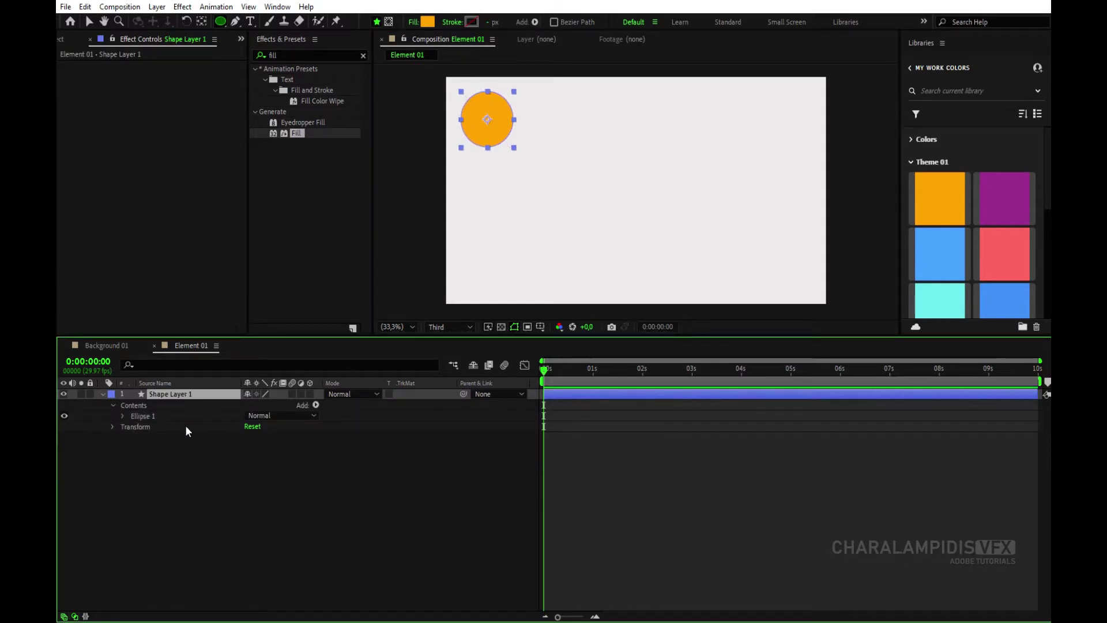
left_click_drag(547, 175, 606, 236)
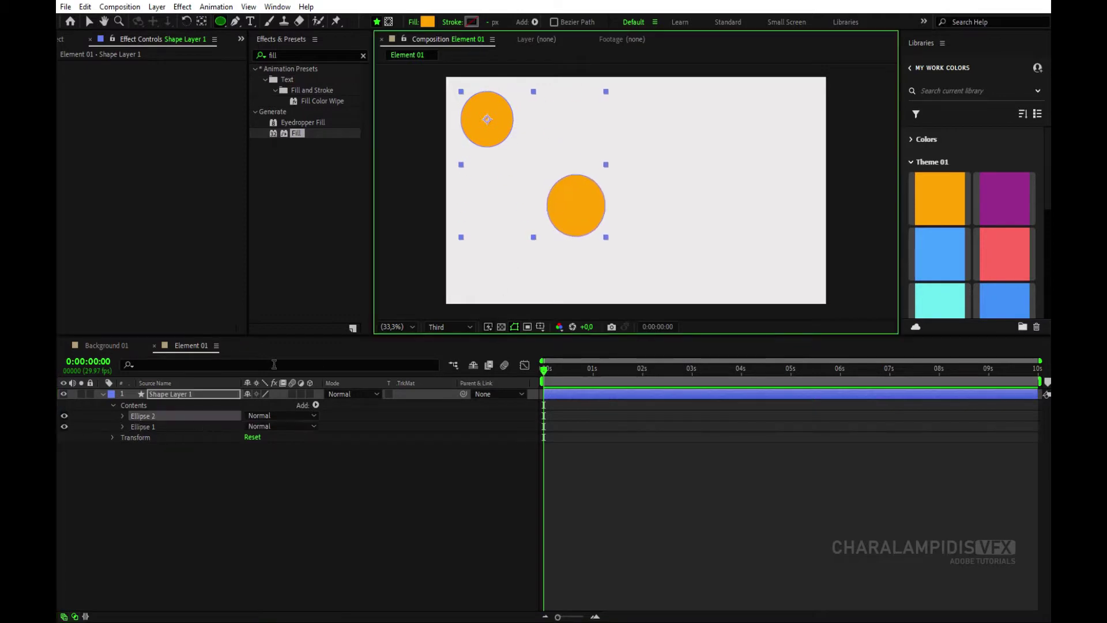
left_click_drag(724, 165, 782, 225)
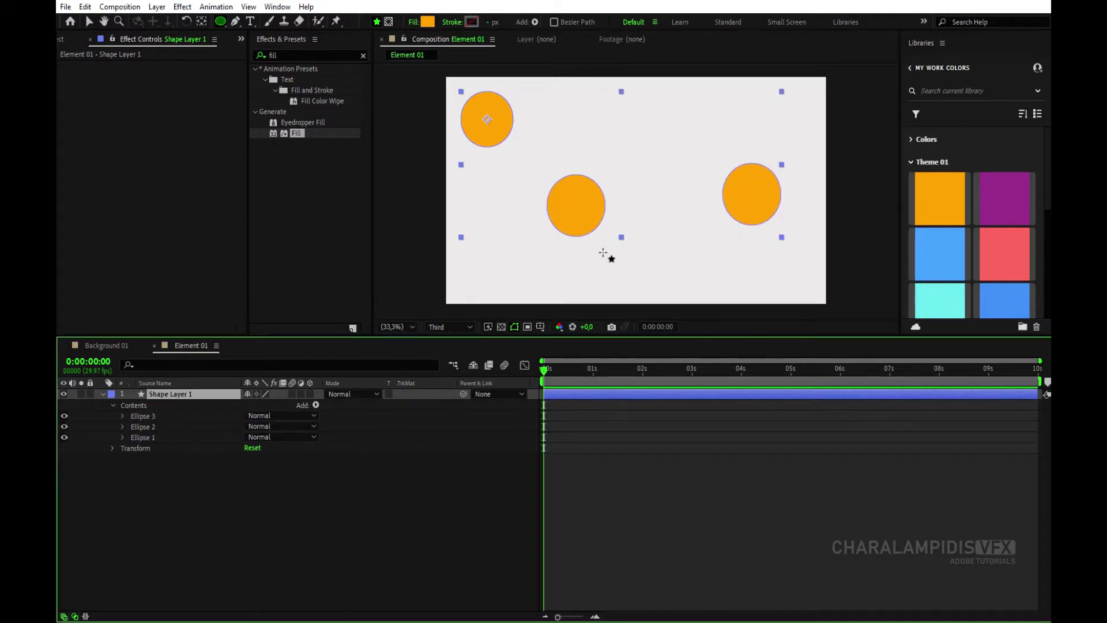
left_click_drag(690, 258, 740, 311)
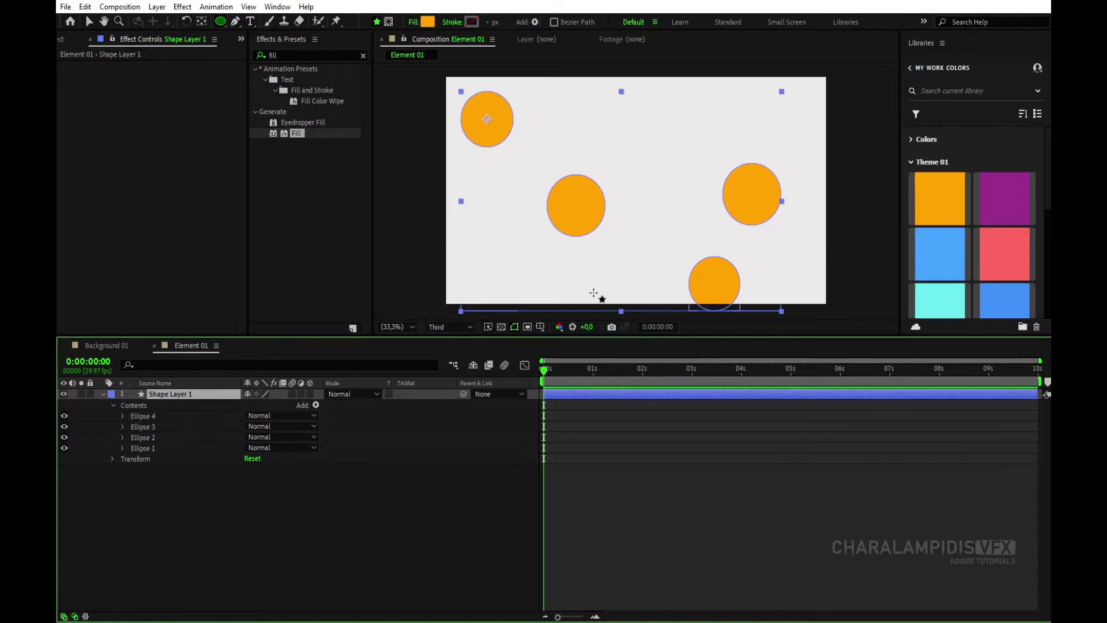
left_click_drag(616, 260, 635, 296)
Reposition each of the five orange circles with the Selection tool.
key("v")
left_click(495, 131)
left_click_drag(494, 131, 500, 130)
left_click_drag(579, 216, 601, 185)
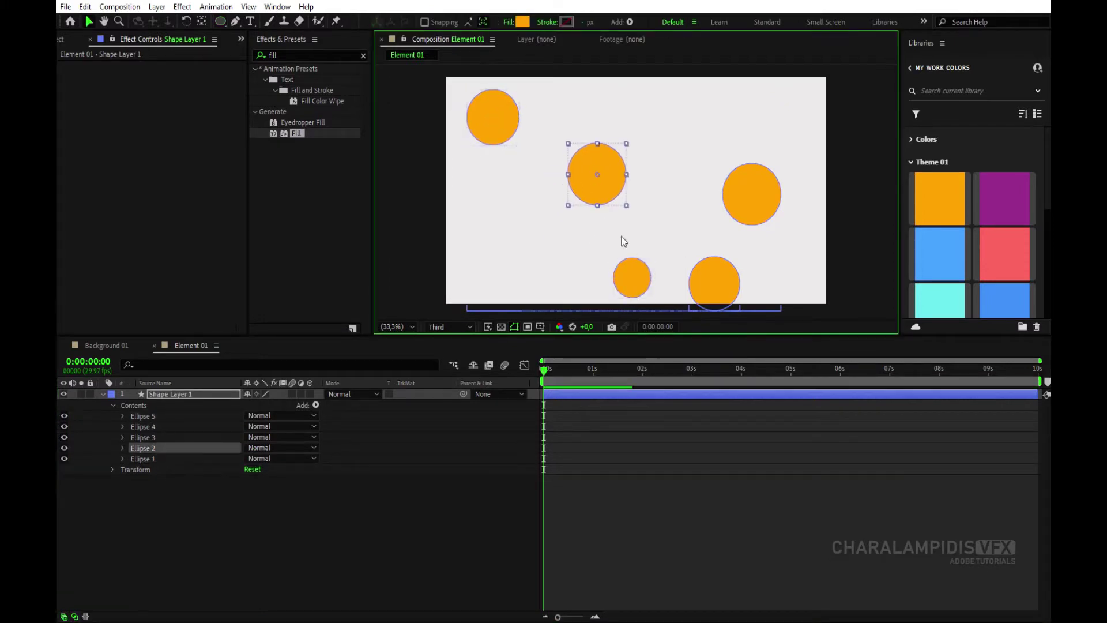
left_click_drag(761, 200, 773, 191)
left_click_drag(718, 285, 728, 274)
left_click_drag(640, 282, 634, 270)
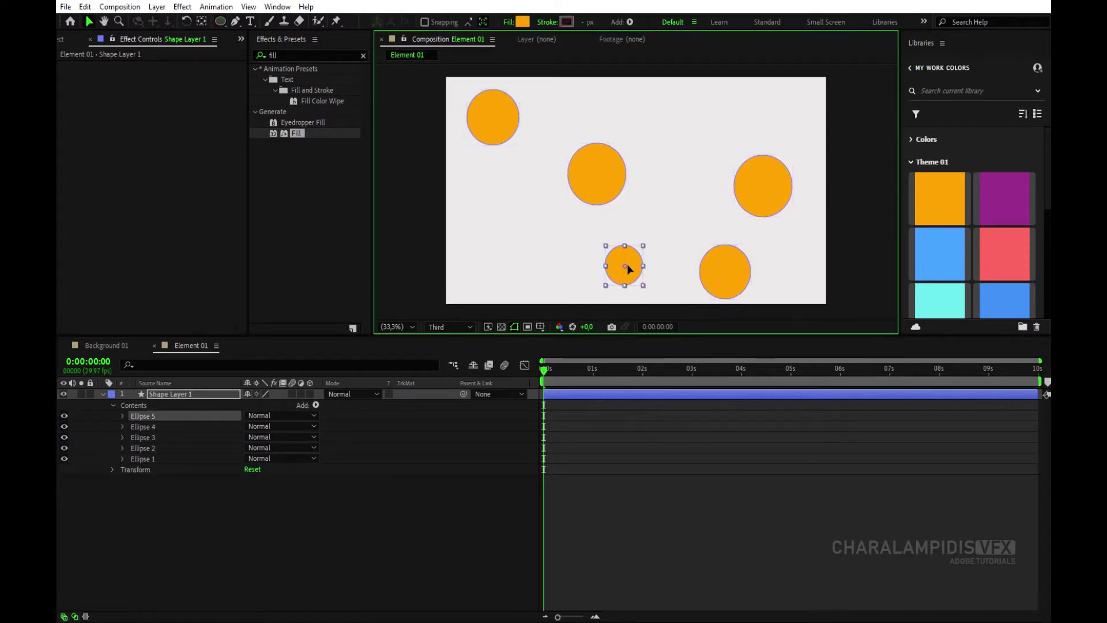
Apply a Fill effect to Shape Layer 1 using the orange theme colour.
left_click(163, 396)
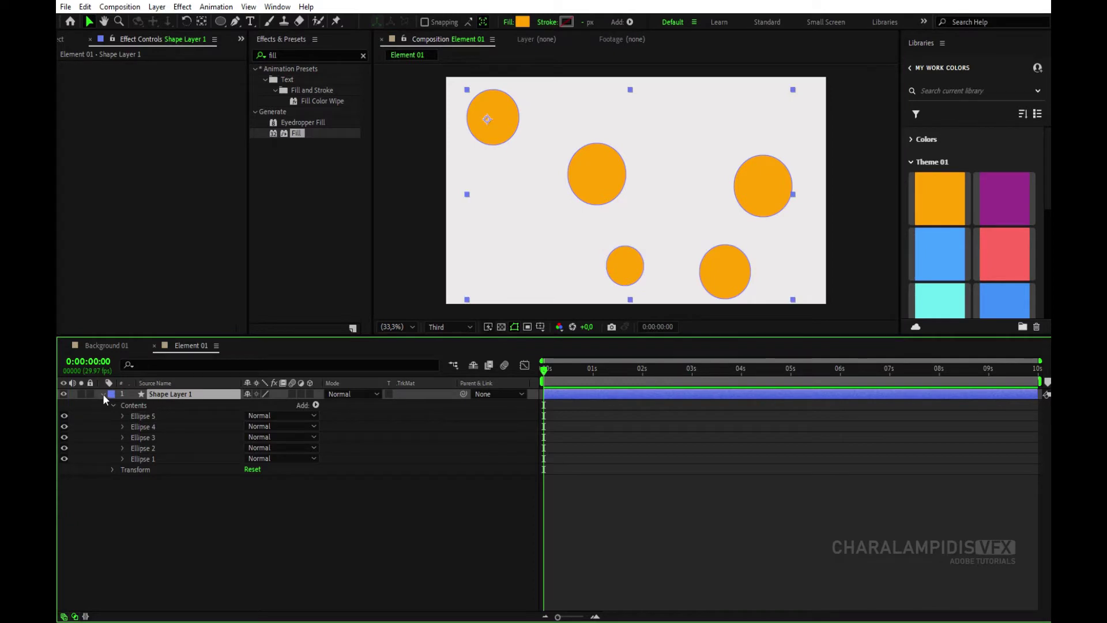
left_click(103, 394)
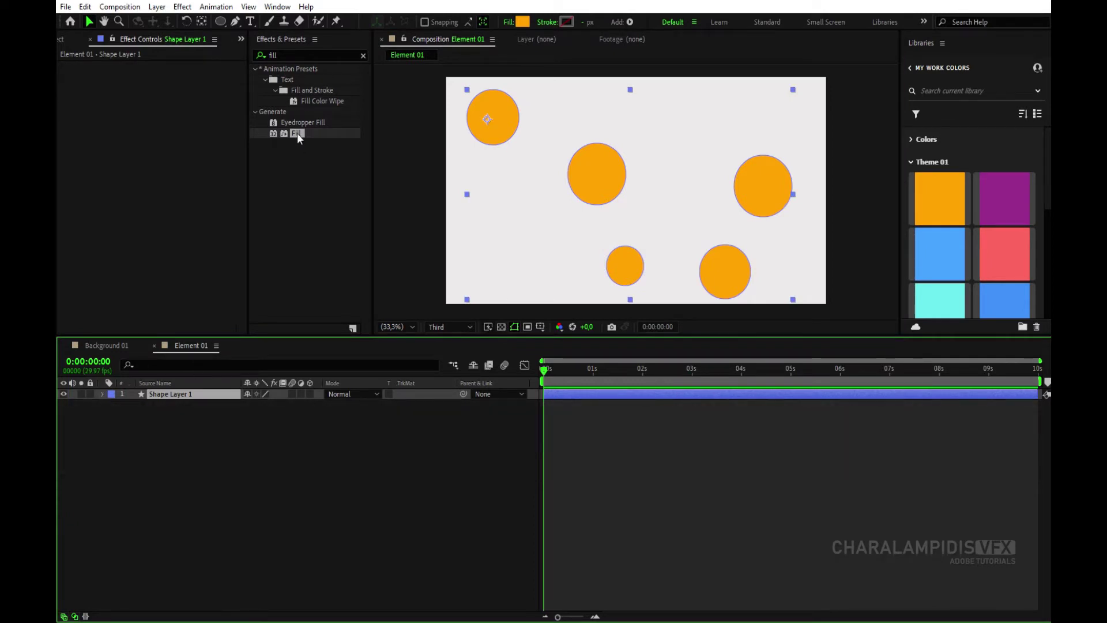
left_click_drag(297, 132, 132, 190)
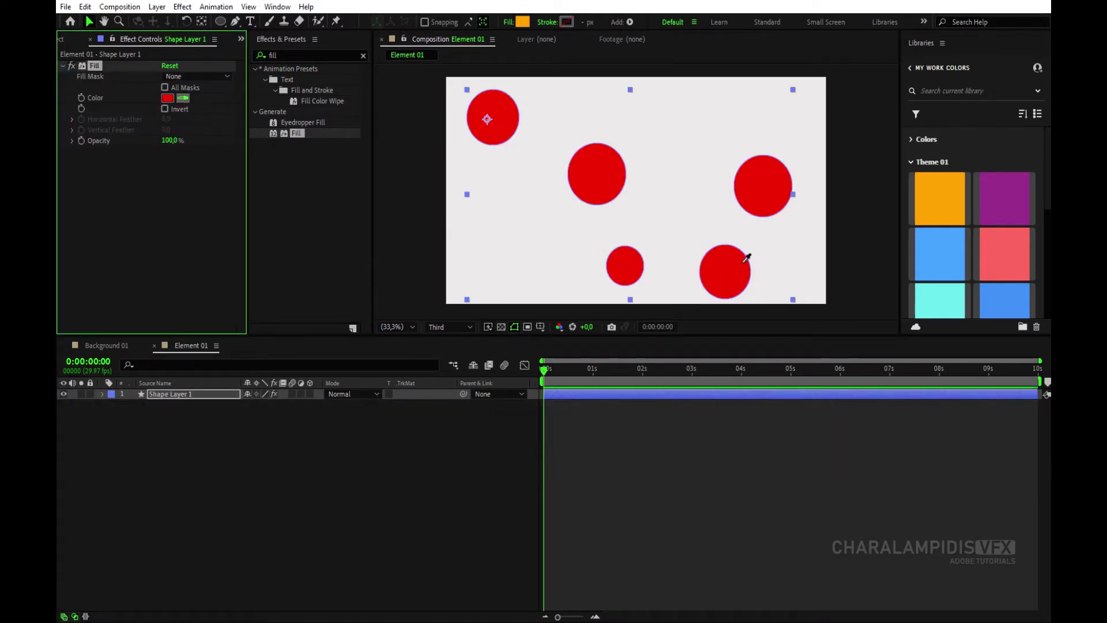
left_click(955, 199)
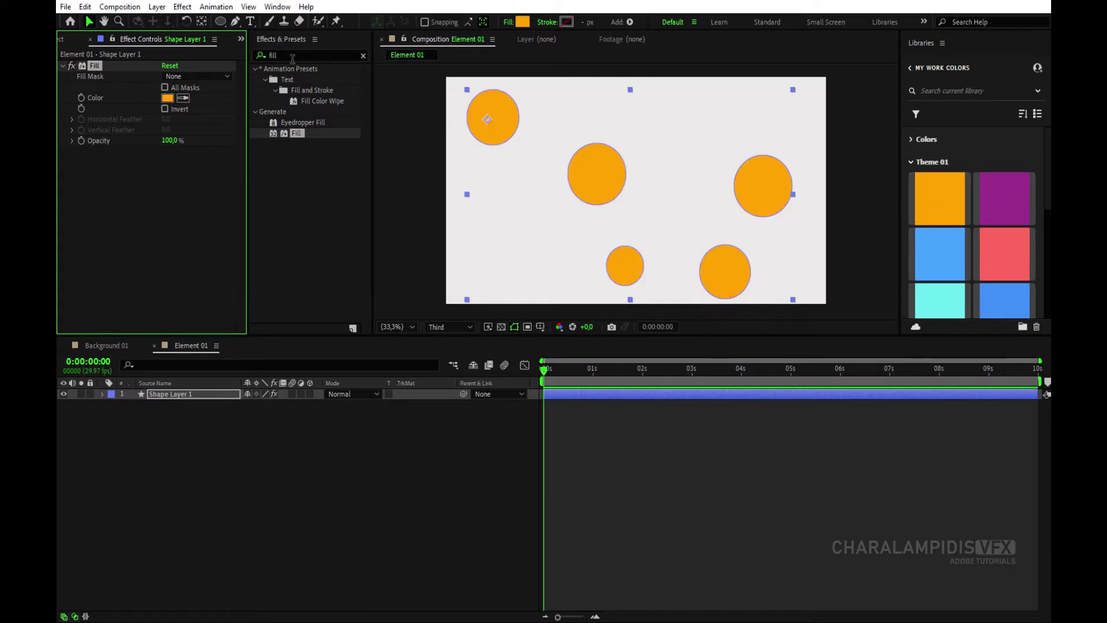
Add a Drop Shadow with the purple theme colour and distance increased to 60.
double_click(268, 56)
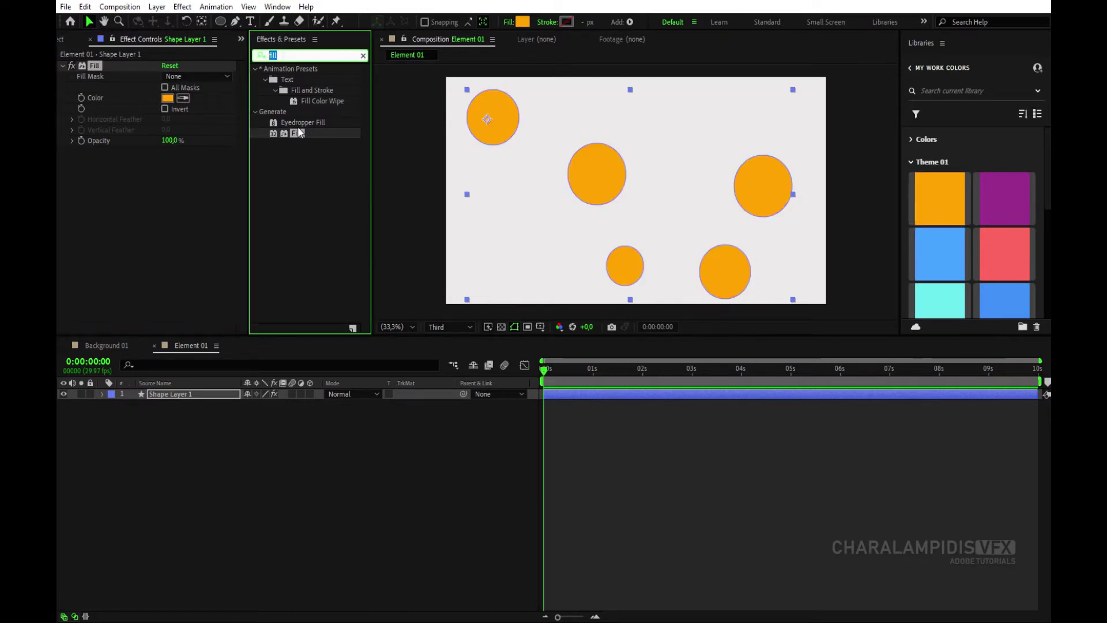
type("drop")
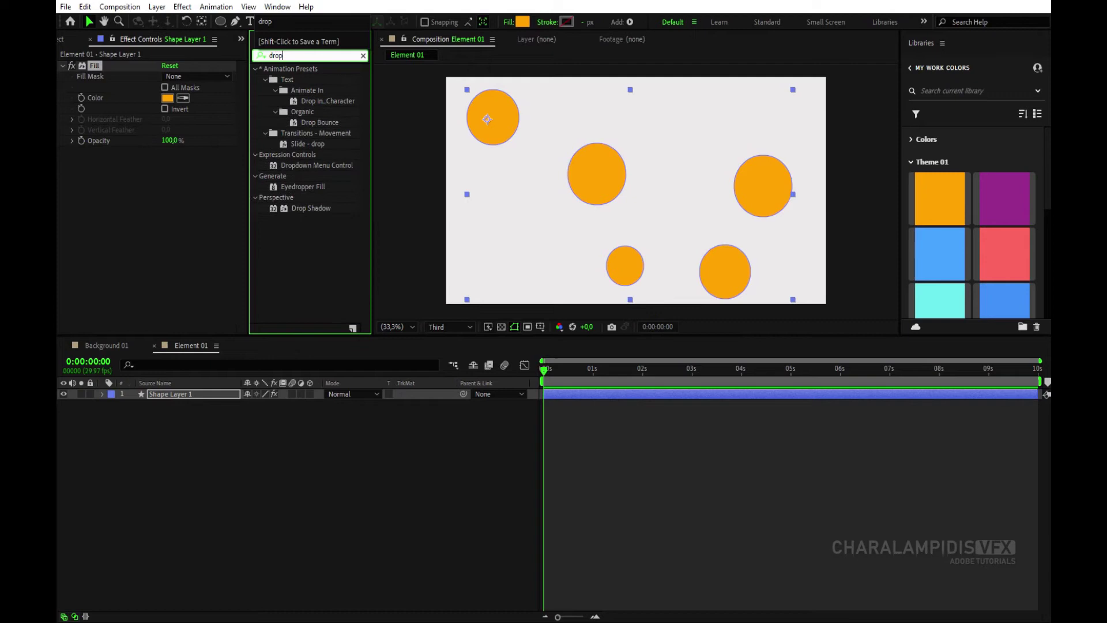
left_click_drag(299, 208, 164, 283)
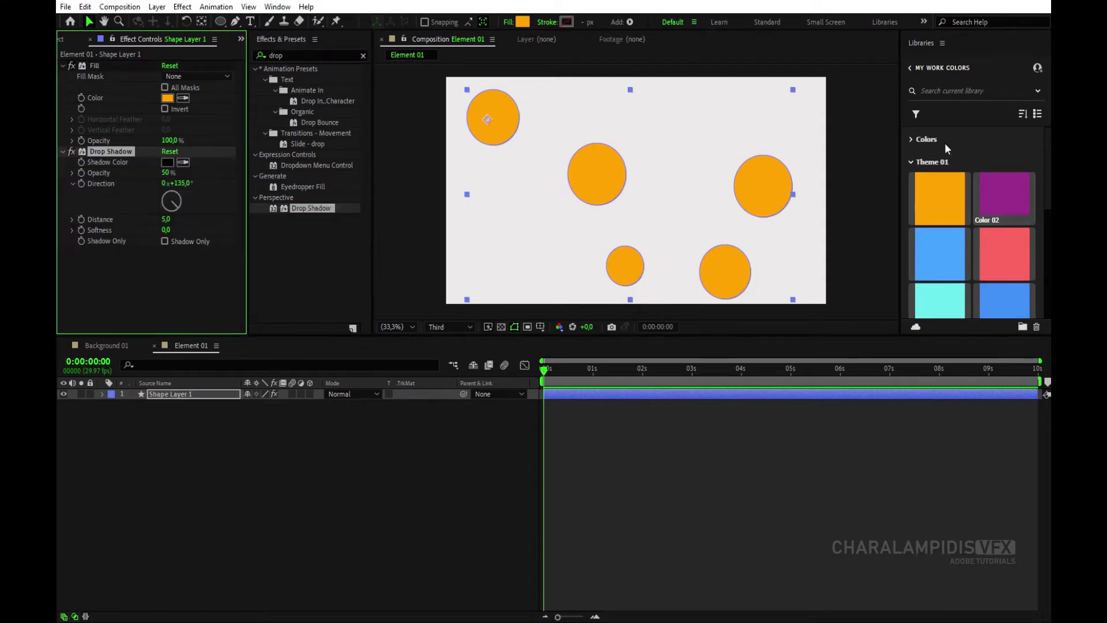
left_click(183, 163)
left_click(1012, 197)
left_click_drag(170, 221, 207, 228)
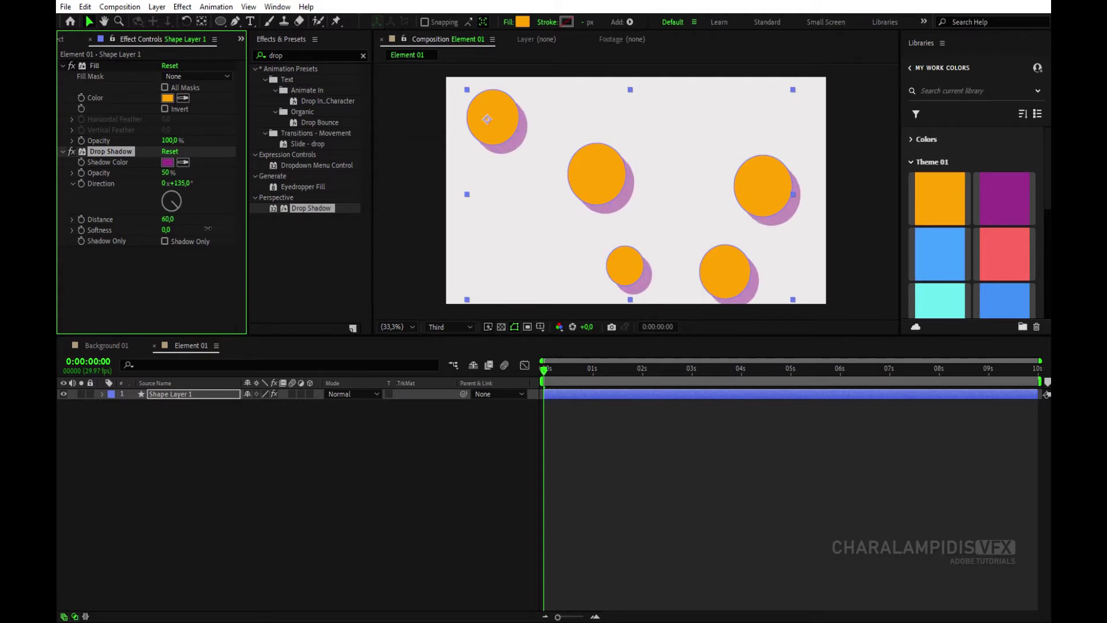
Set the Ellipse tool's fill to the blue theme swatch.
left_click(178, 438)
left_click(219, 22)
left_click(428, 21)
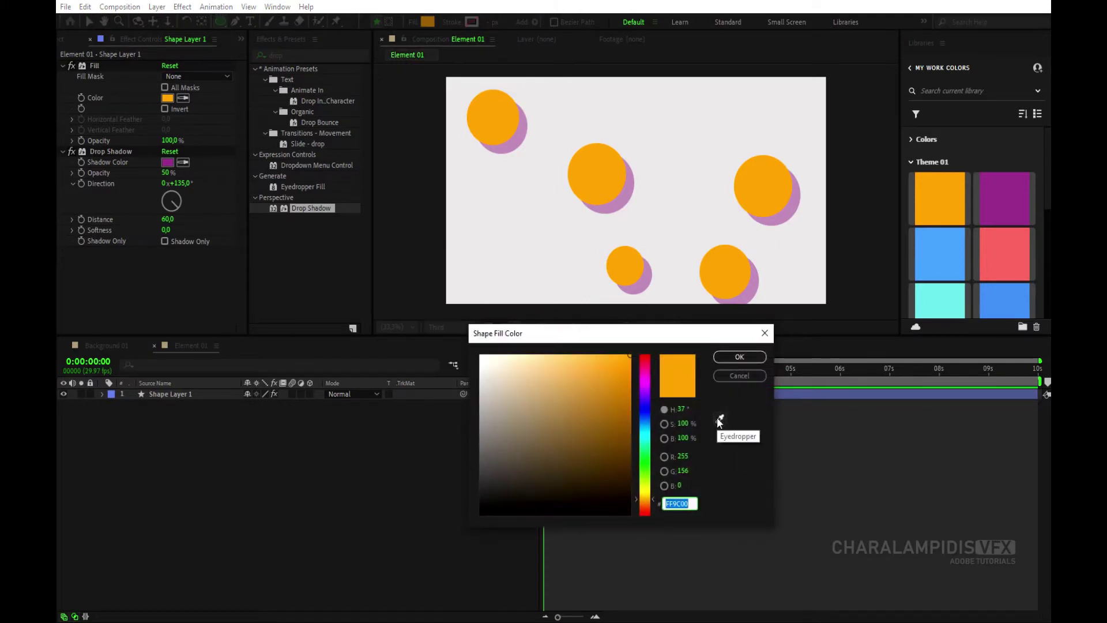
left_click(719, 420)
left_click(949, 254)
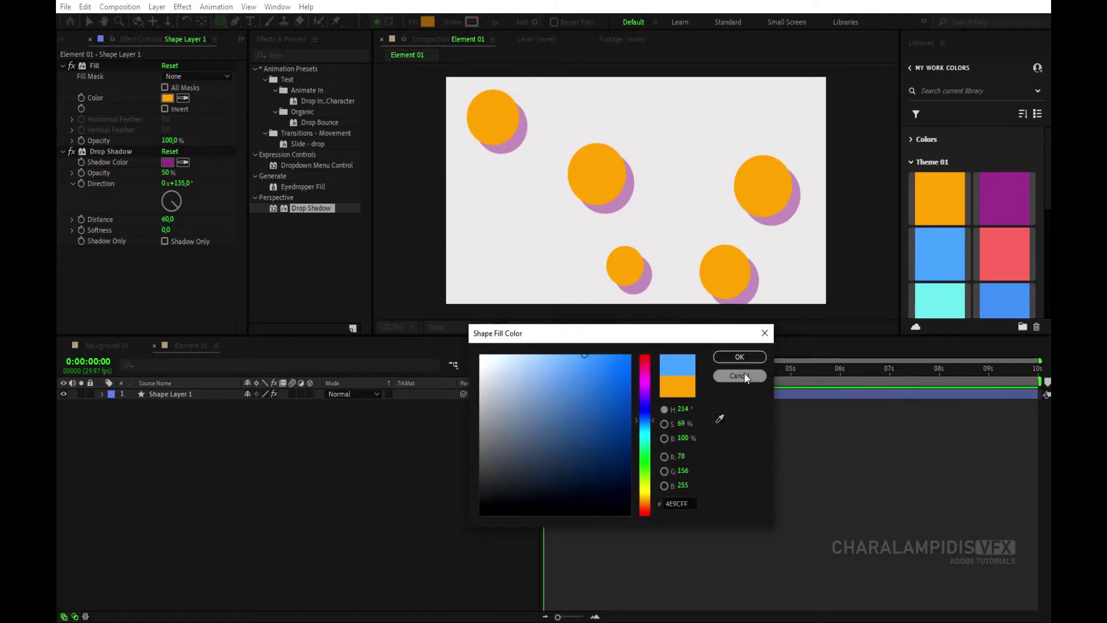
left_click(733, 358)
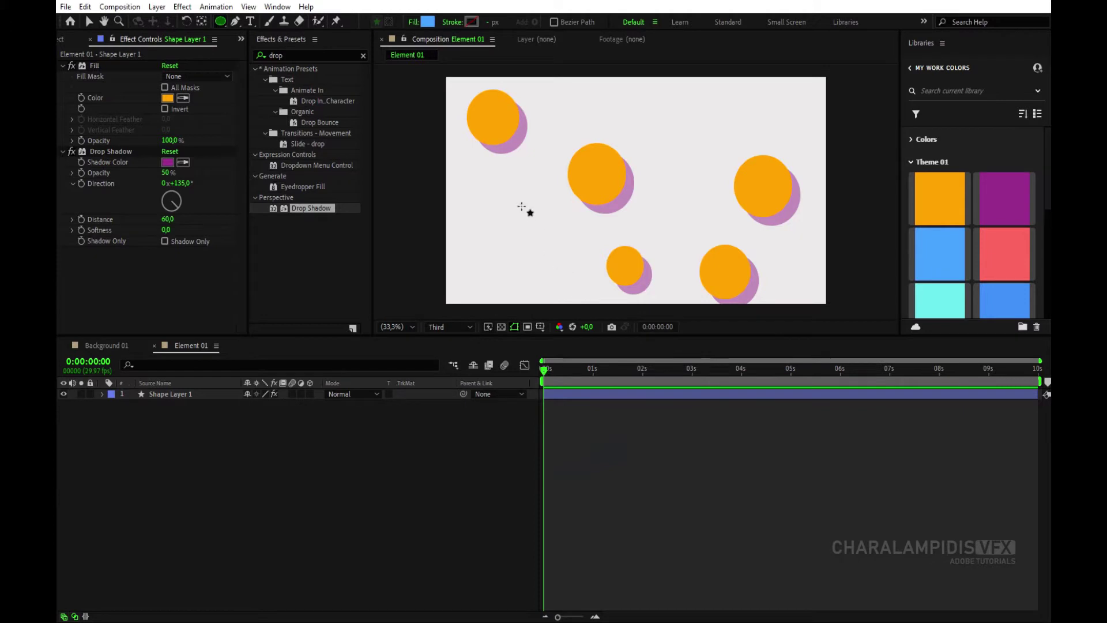
Draw six blue circles on a new layer: two left, top middle, top right, centre, bottom right.
mouse_move(474, 167)
left_mouse_down()
mouse_move(529, 233)
mouse_move(528, 301)
left_mouse_up()
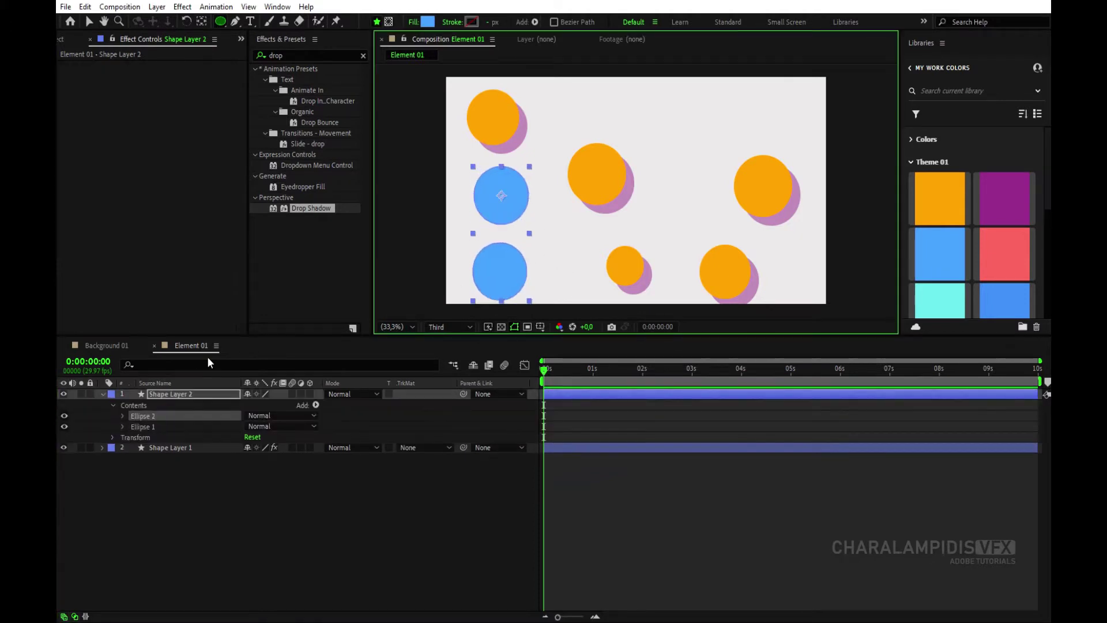
left_click_drag(576, 79, 630, 136)
left_click_drag(690, 87, 747, 147)
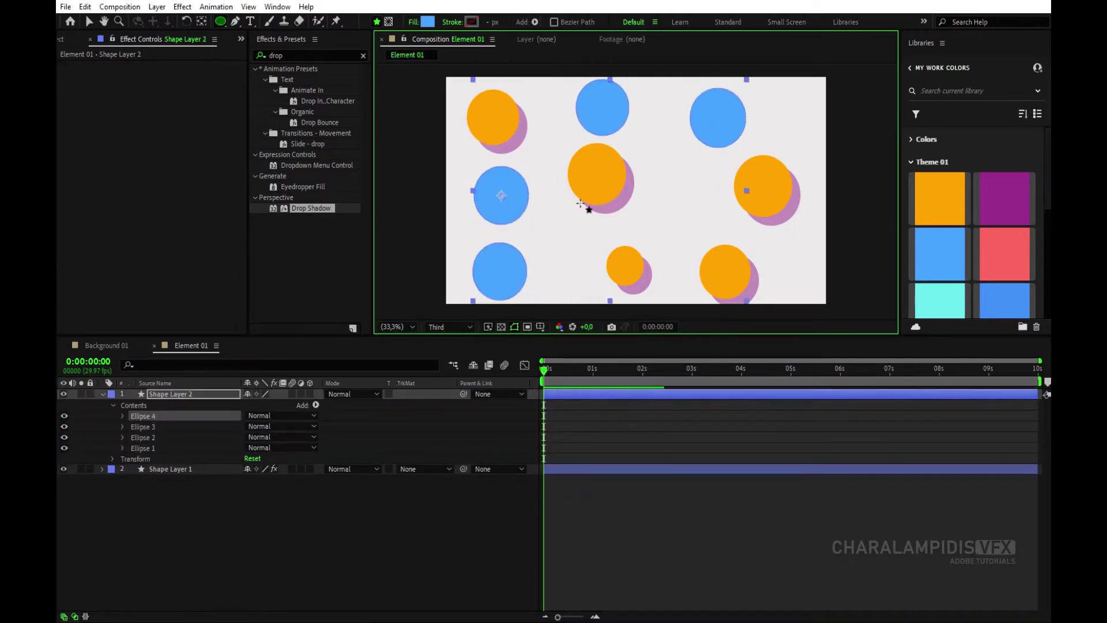
mouse_move(659, 186)
left_mouse_down()
mouse_move(712, 241)
mouse_move(826, 297)
left_mouse_up()
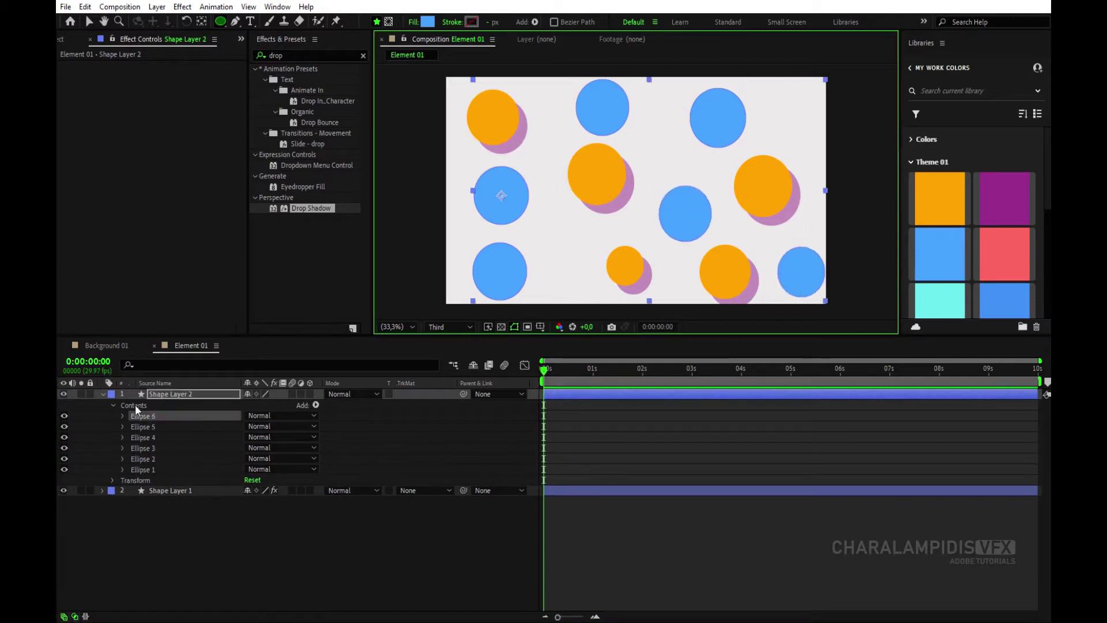
Nudge each of the six blue circles into place with the Selection tool.
key("v")
left_click_drag(495, 193, 485, 186)
left_click_drag(500, 269, 494, 257)
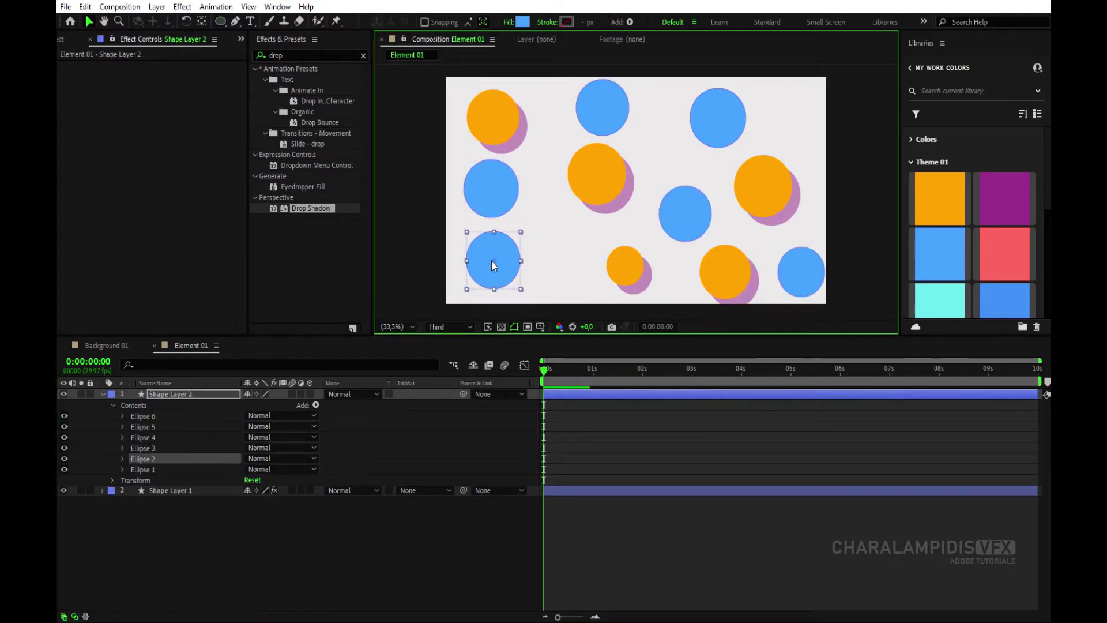
left_click_drag(688, 229, 689, 222)
left_click_drag(722, 117, 738, 111)
left_click_drag(613, 116, 618, 116)
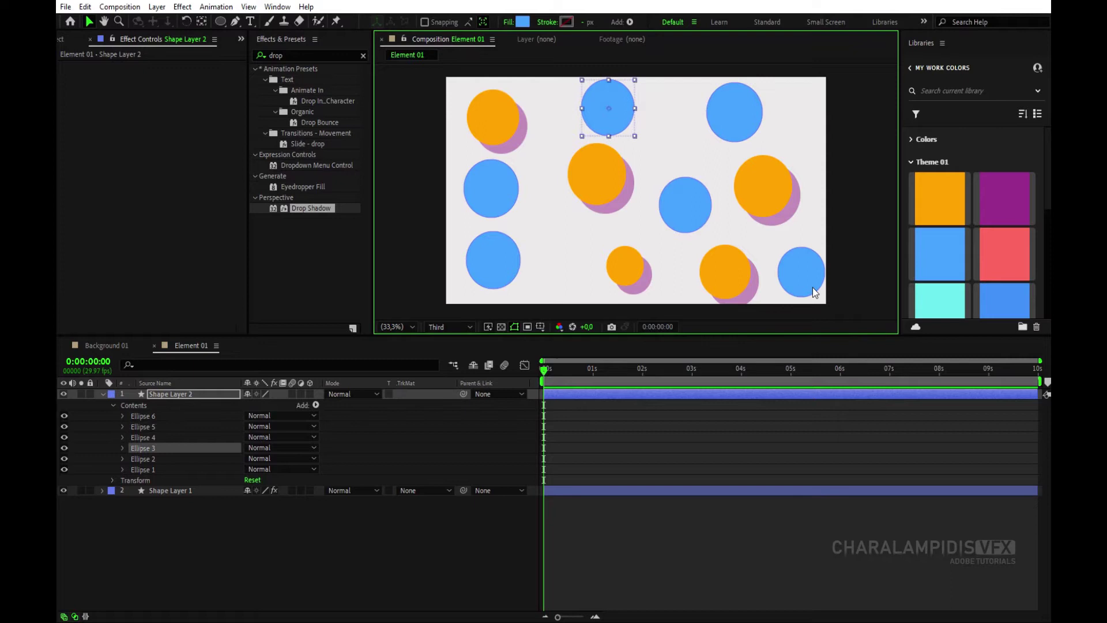
left_click_drag(812, 287, 806, 288)
Apply Drop Shadow and Fill effects to the blue circle layer, Shape Layer 2.
left_click(189, 394)
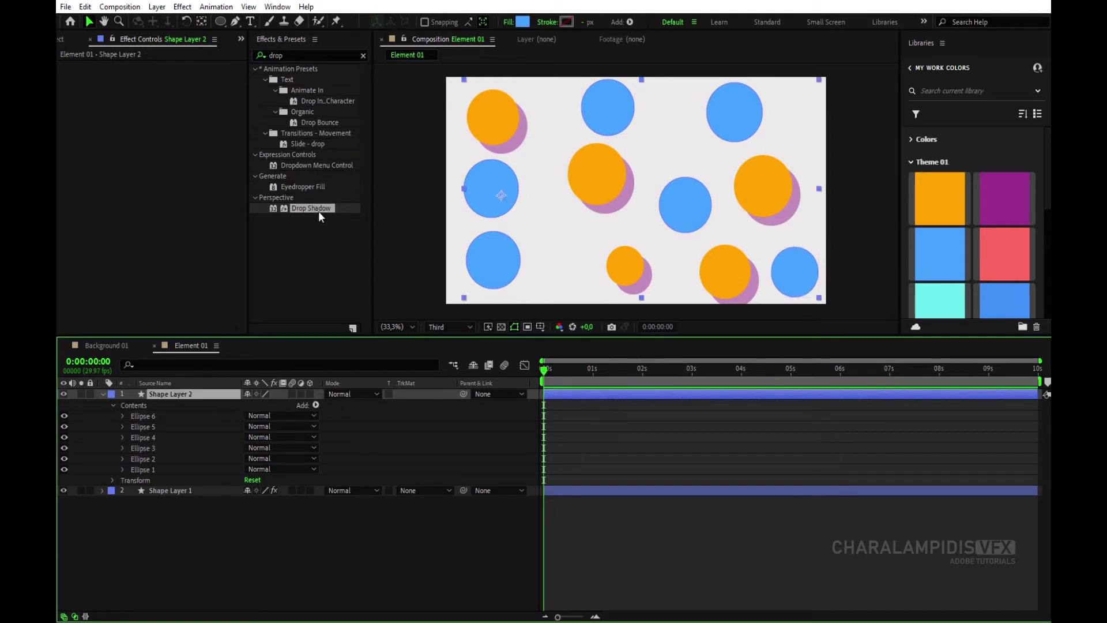
left_click_drag(318, 212, 129, 212)
double_click(276, 55)
type("fill")
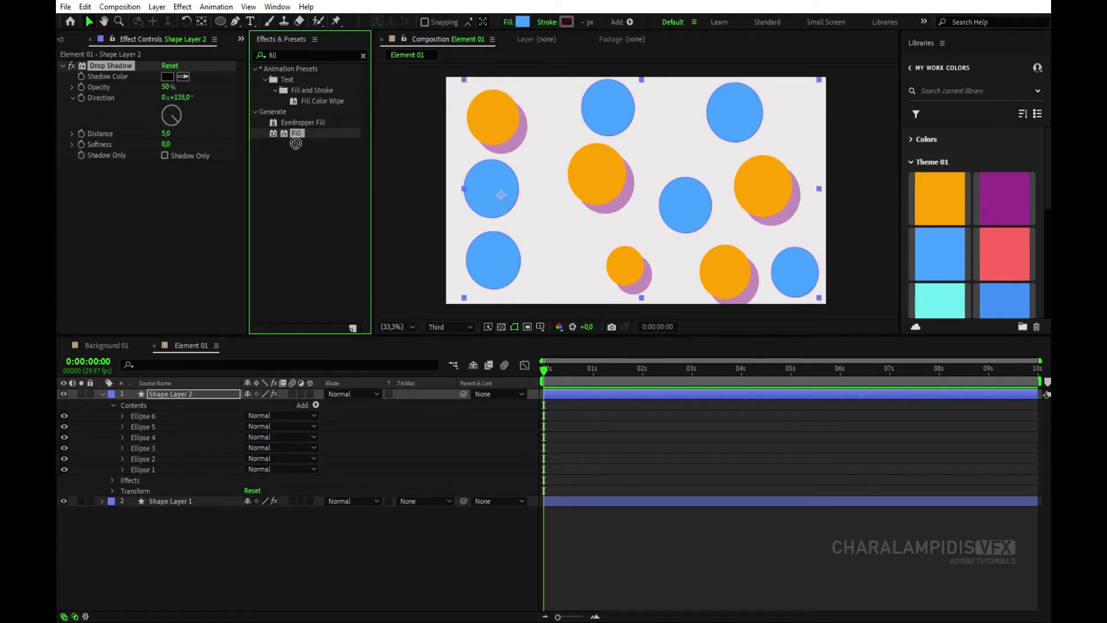
left_click_drag(296, 133, 146, 144)
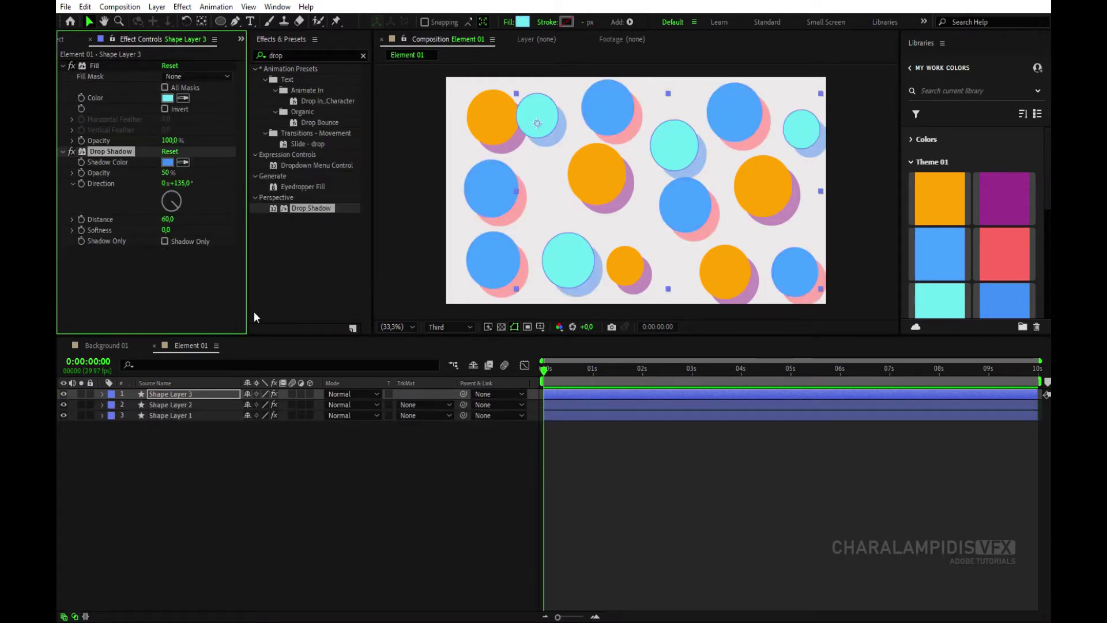
left_click(223, 492)
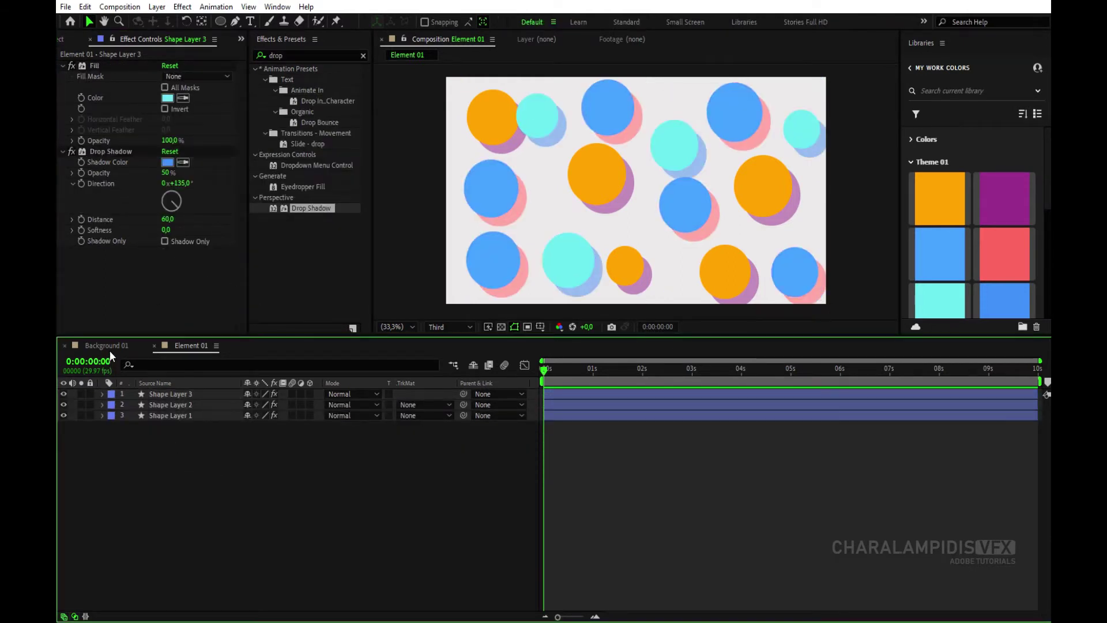
Add a null object named control and parent Shape Layers 1 to 3 to it.
right_click(229, 462)
mouse_move(263, 470)
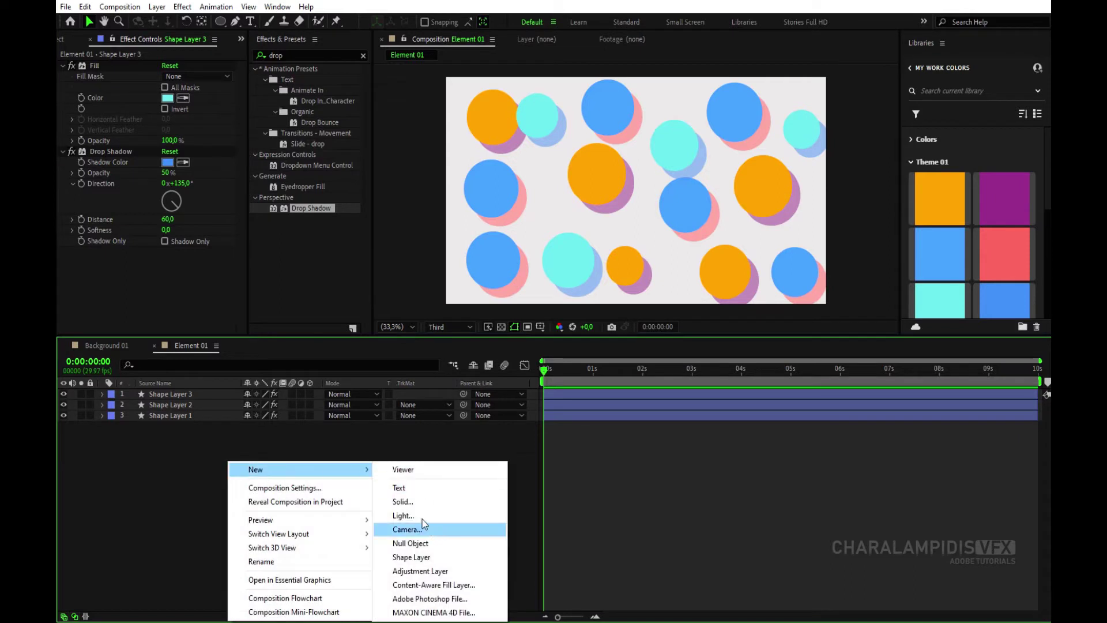
left_click(424, 543)
key("Return")
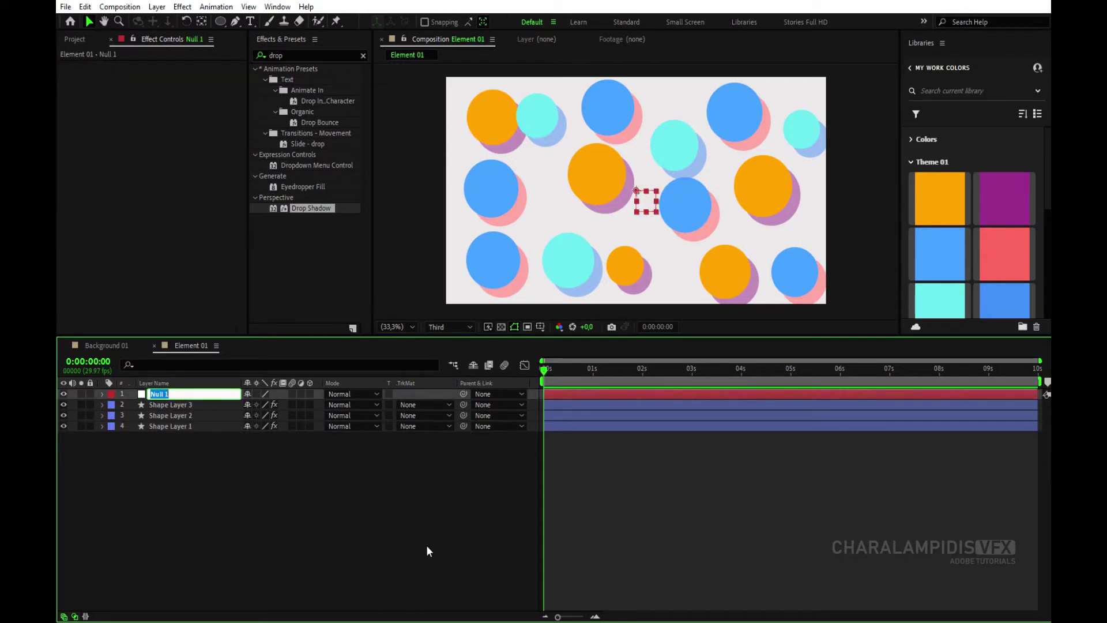
type("control")
key("Return")
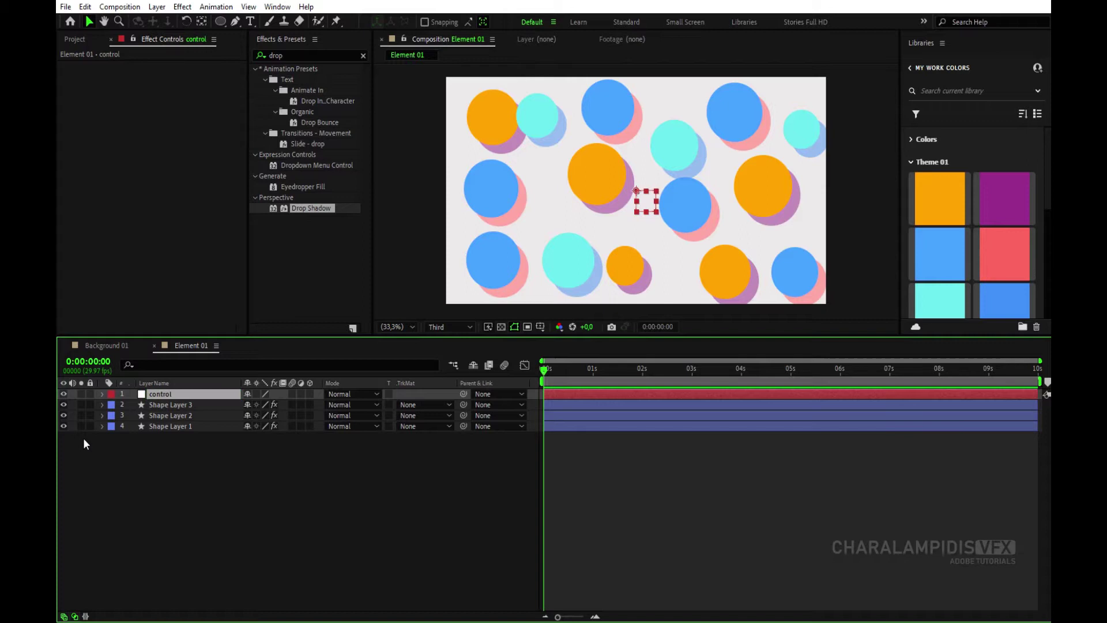
left_click_drag(206, 460, 187, 406)
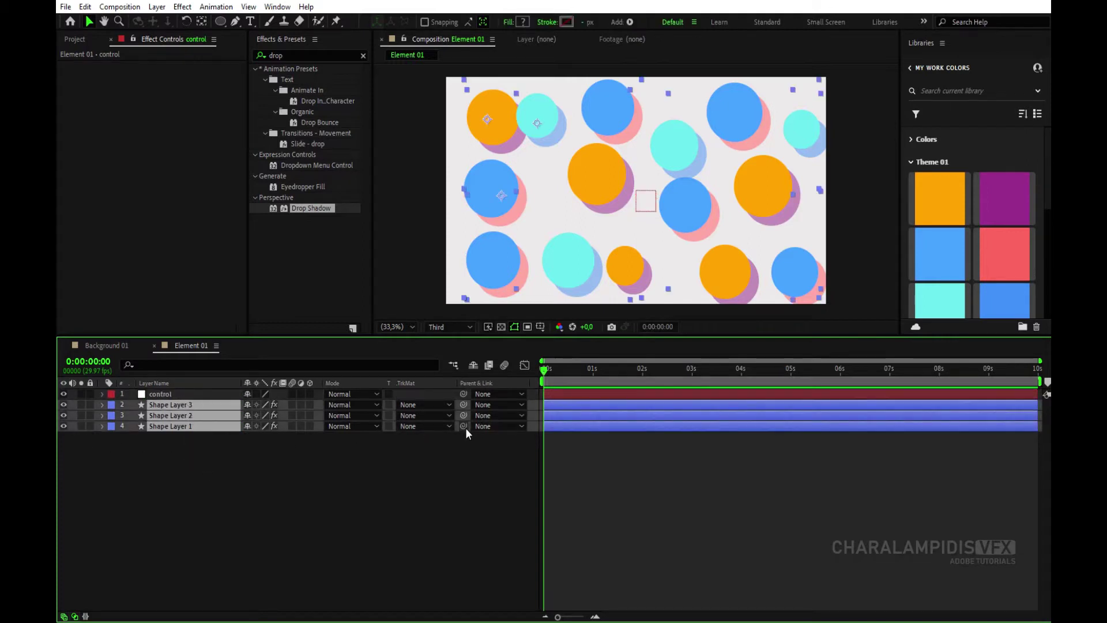
left_click_drag(465, 428, 173, 394)
left_click(229, 483)
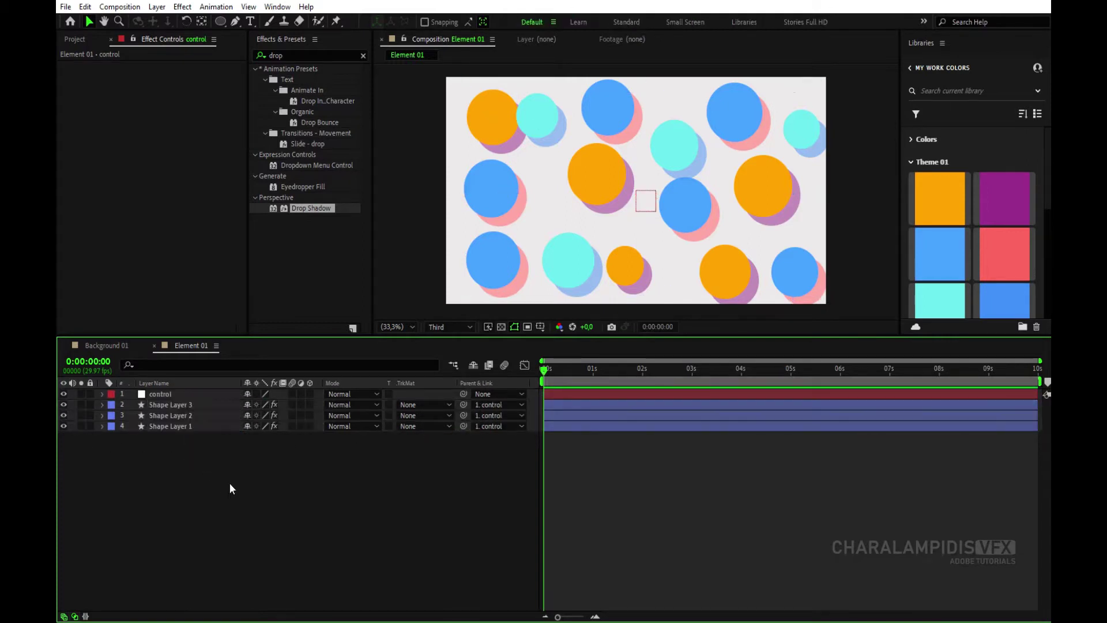
Add an adjustment layer and rename it fx.
right_click(230, 483)
mouse_move(286, 327)
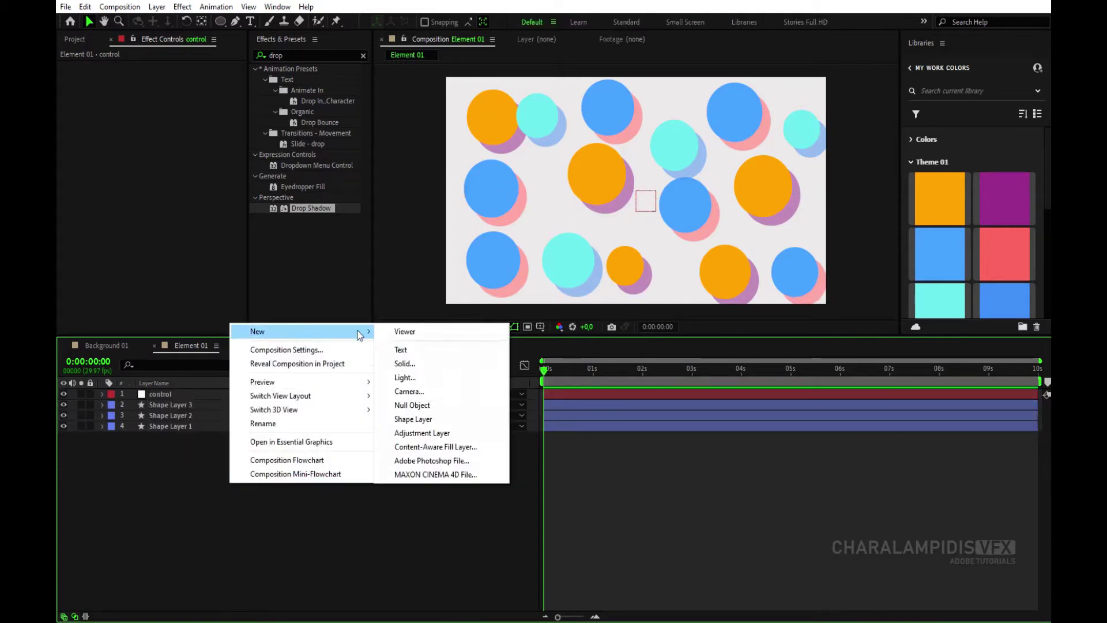
left_click(432, 431)
key("Return")
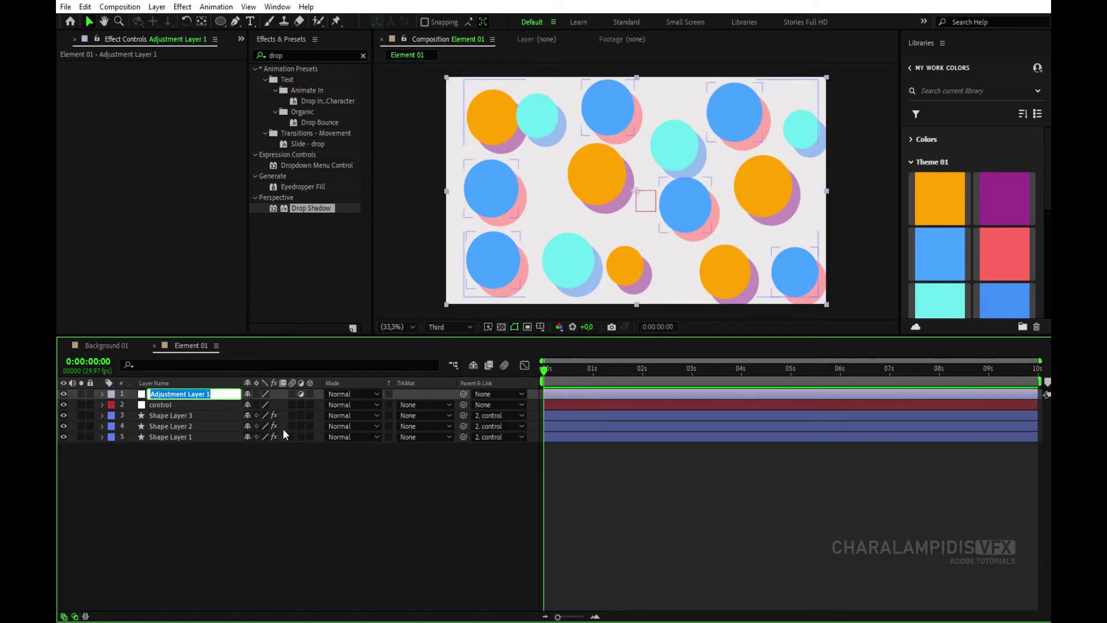
type("fx")
key("Return")
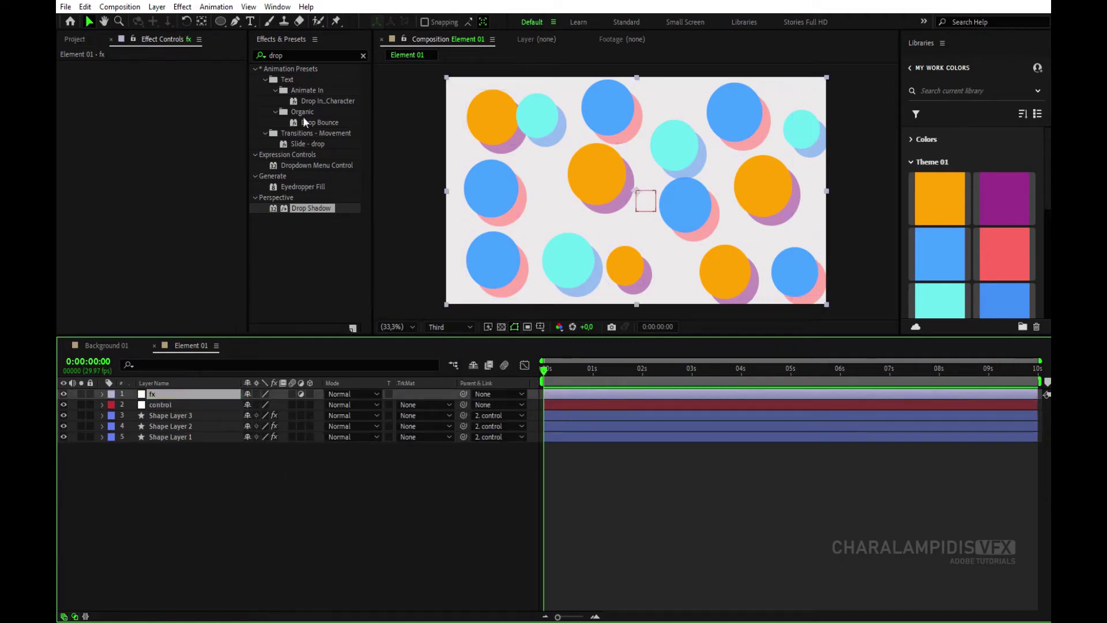
Apply CC RepeTile to the fx layer with Expand Right set to 3858.
left_click_drag(295, 55, 253, 56)
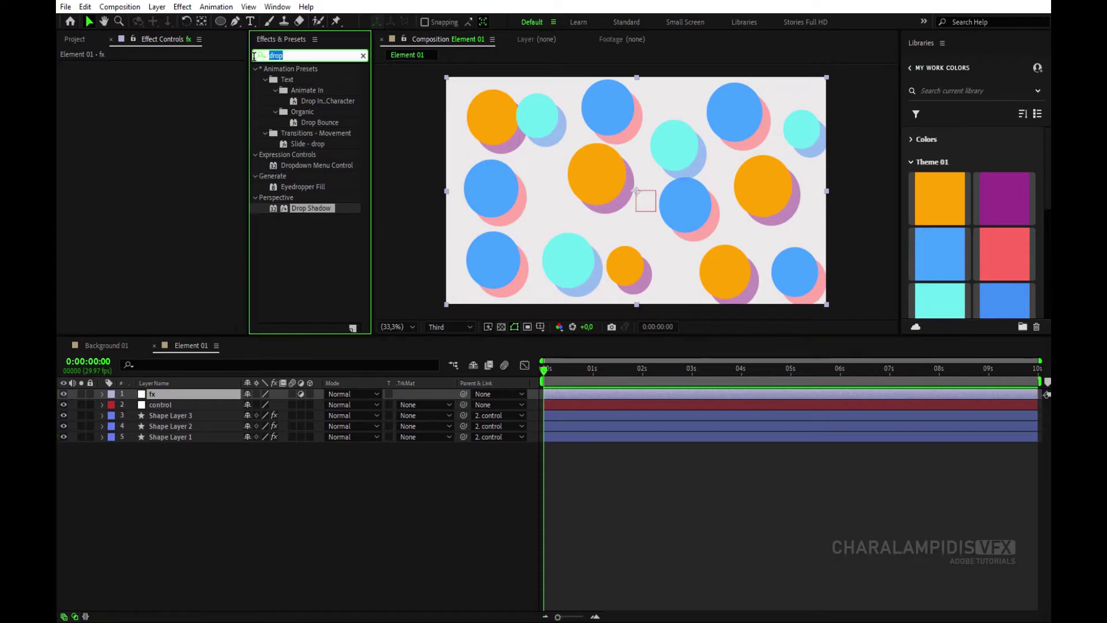
type("cc r")
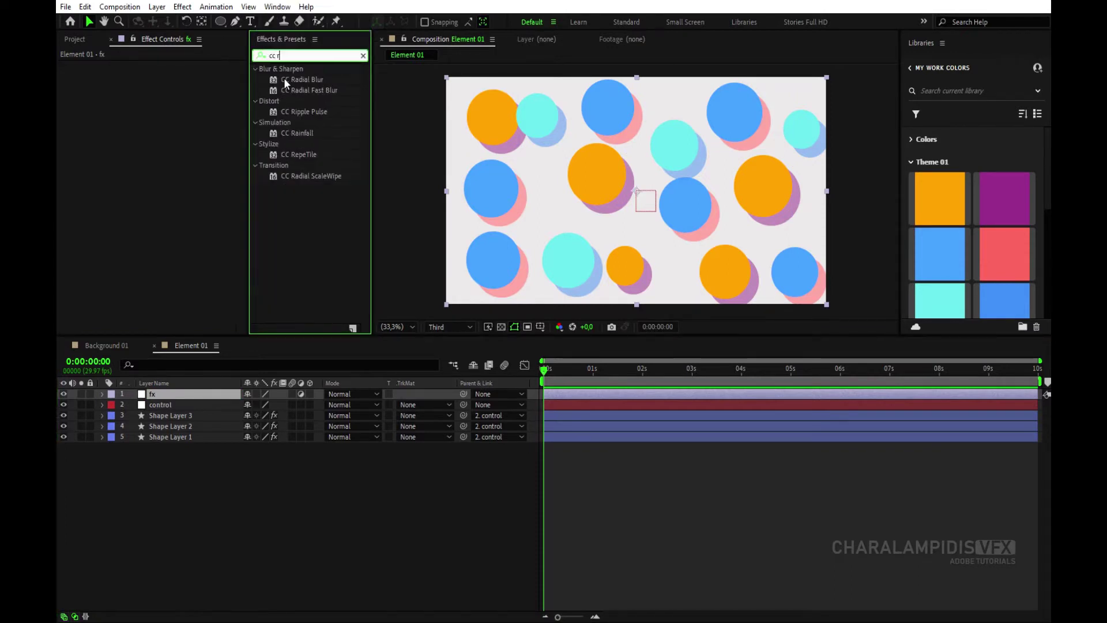
type("e")
left_click_drag(299, 81, 115, 174)
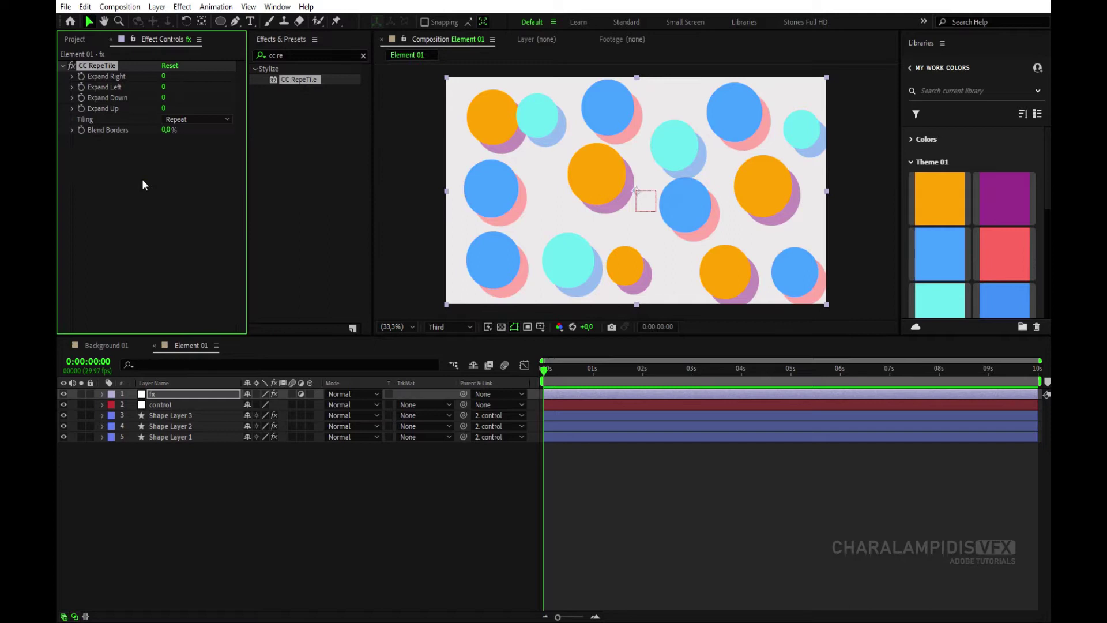
left_click(164, 76)
type("3858")
key("Return")
Keyframe control's Position X to -1080 at the last frame, then scrub to preview the slide.
left_click(154, 406)
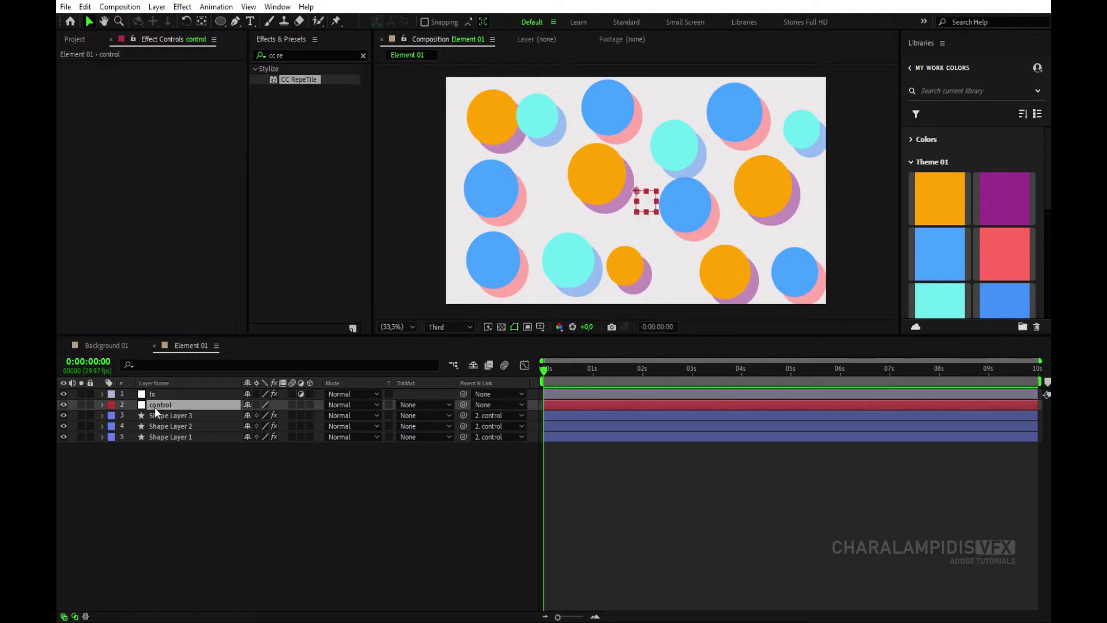
key("p")
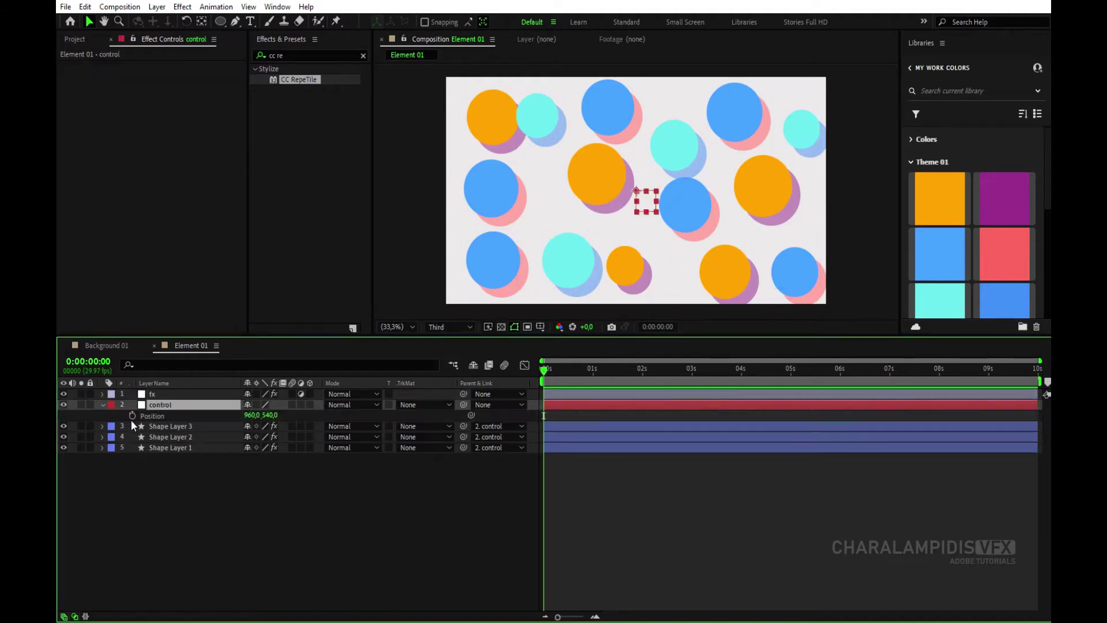
left_click_drag(863, 369, 1039, 369)
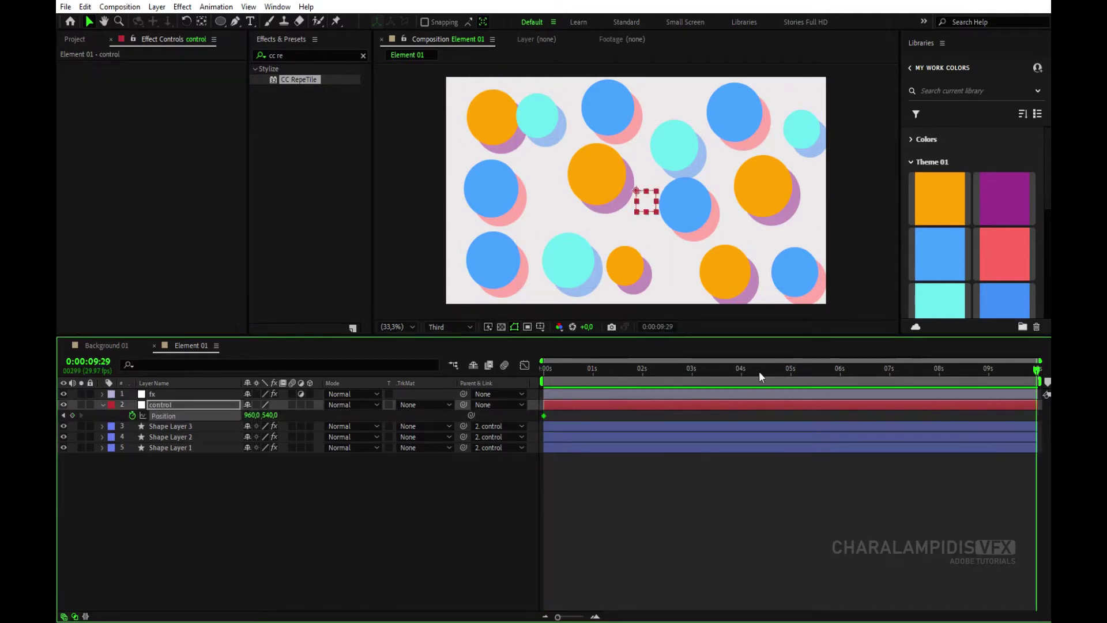
left_click_drag(255, 419, 244, 420)
left_click(247, 416)
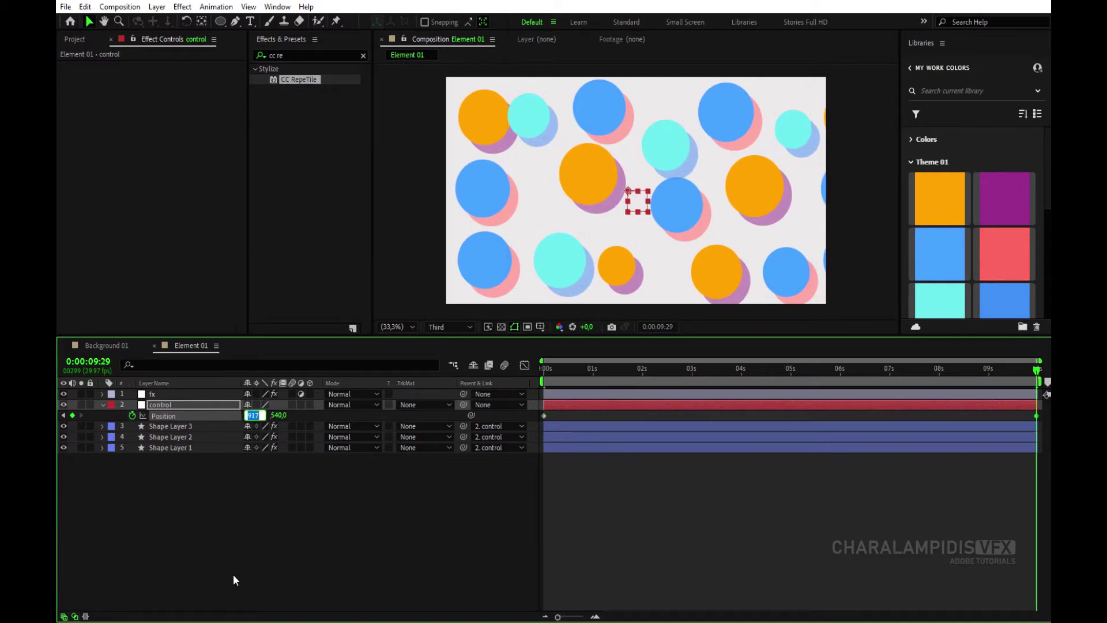
type("-1080")
key("Return")
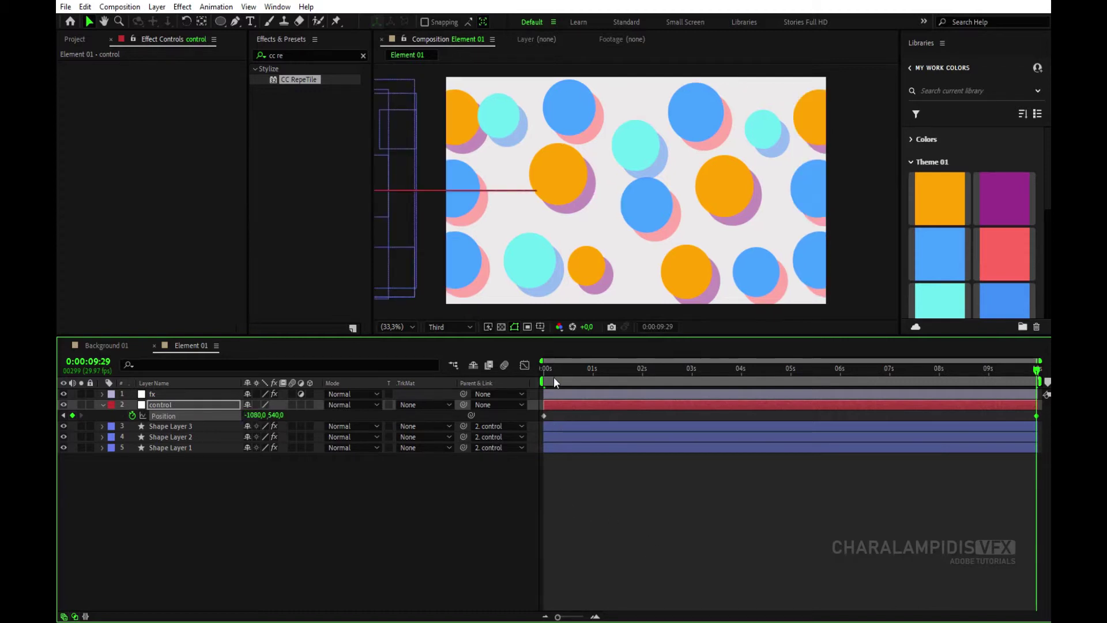
left_click_drag(551, 376, 480, 398)
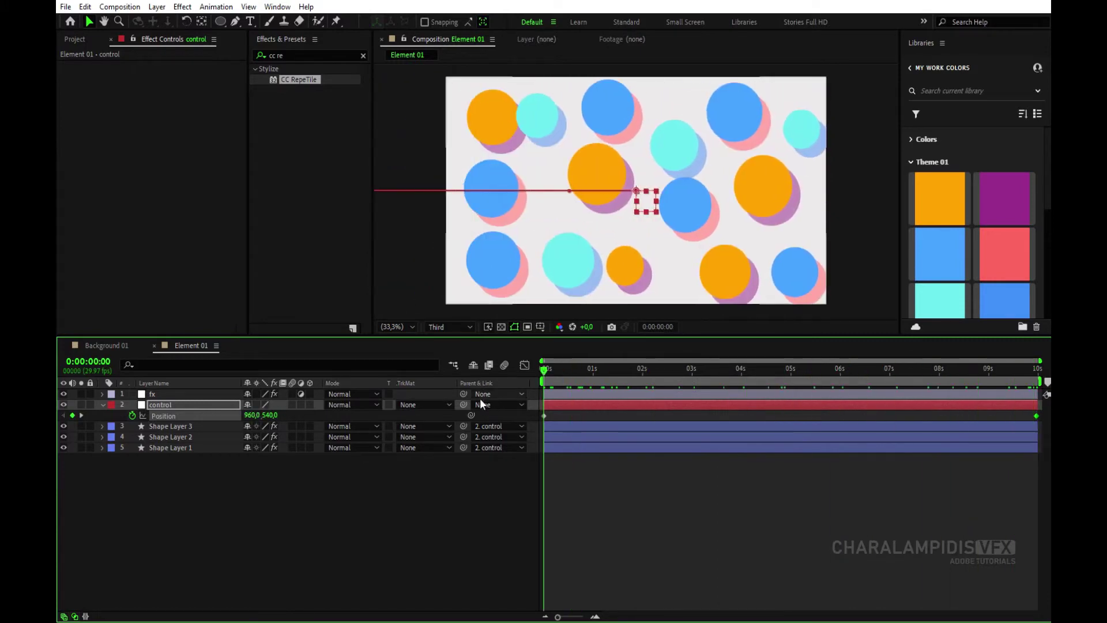
Open Background 01 and place Element 01 on top of the purple background as a layer.
left_click(95, 345)
left_click(70, 39)
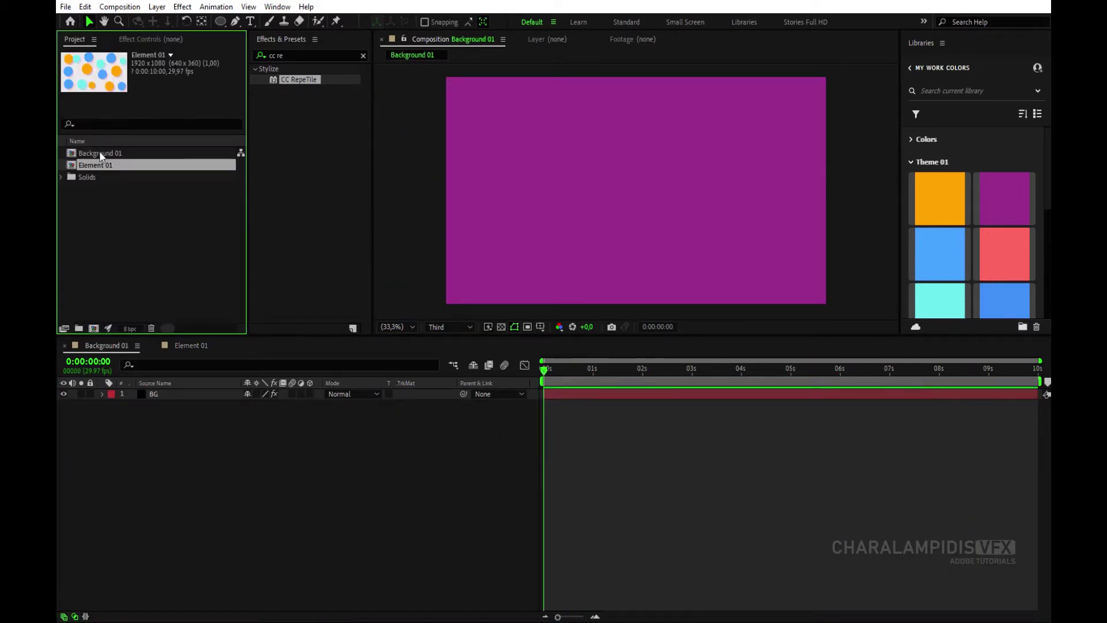
left_click_drag(104, 172, 169, 394)
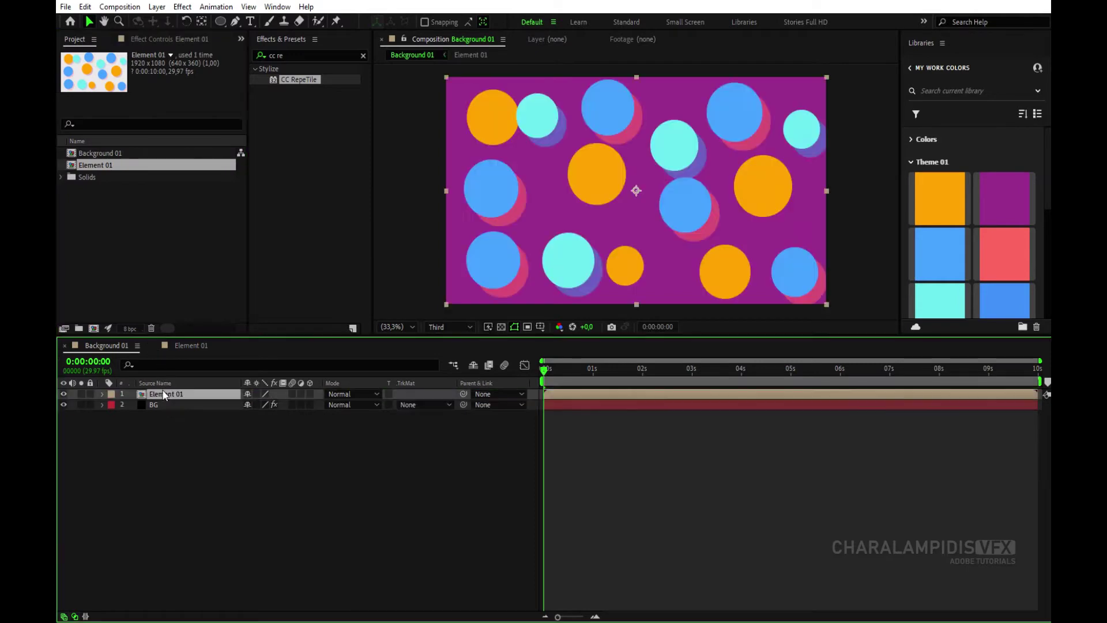
Apply Turbulent Displace to Element 01 with Amount 17, Size 100 and Complexity 2.5.
left_click_drag(291, 55, 249, 55)
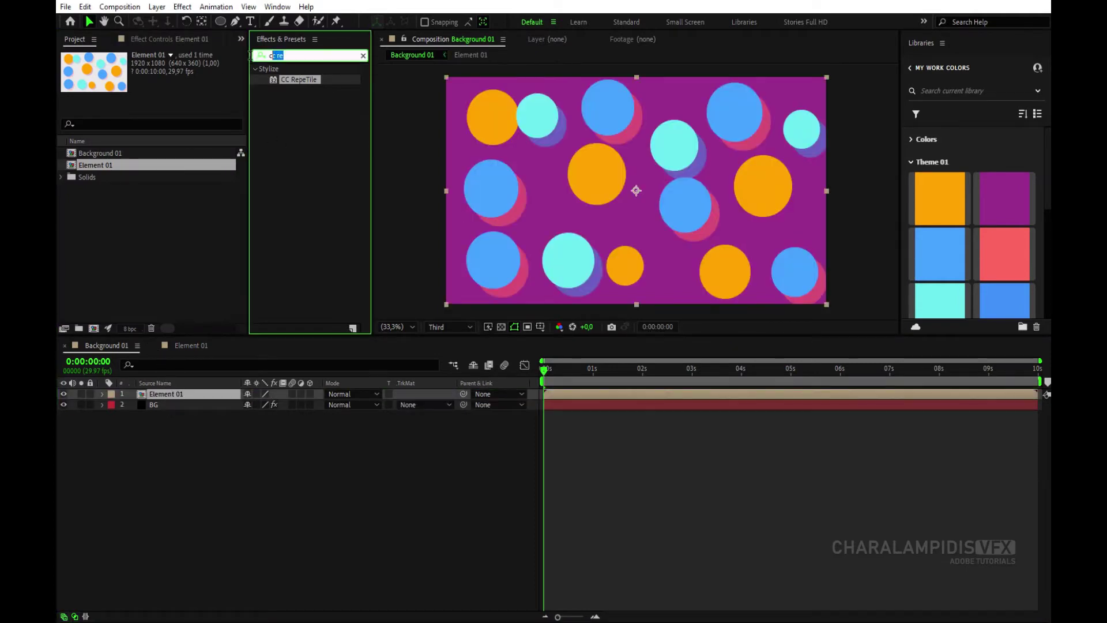
type("tur")
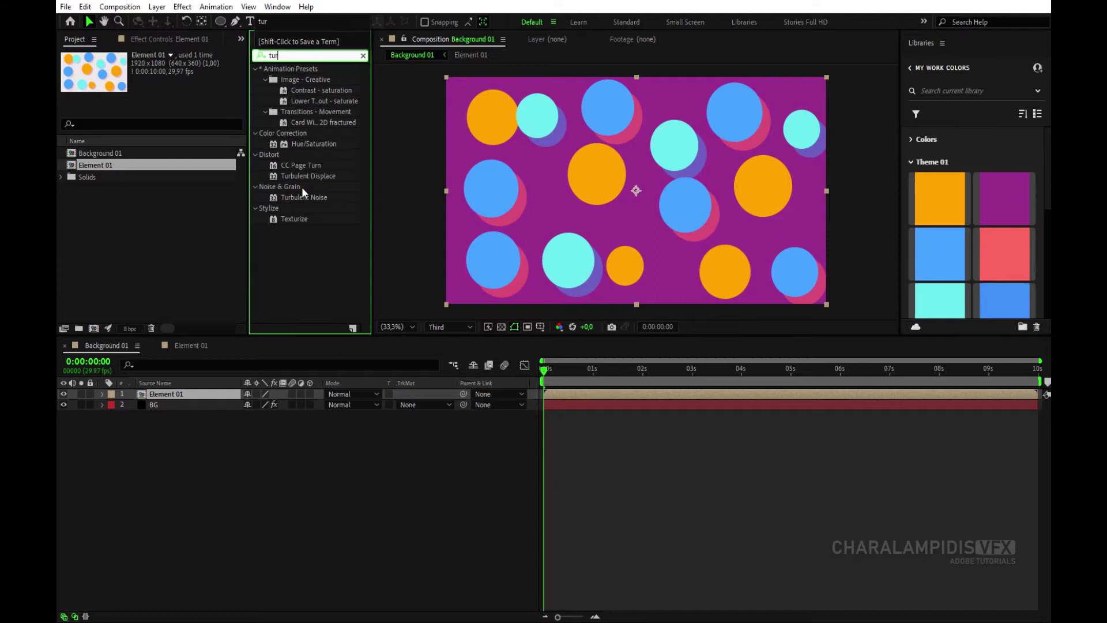
left_click_drag(306, 176, 193, 396)
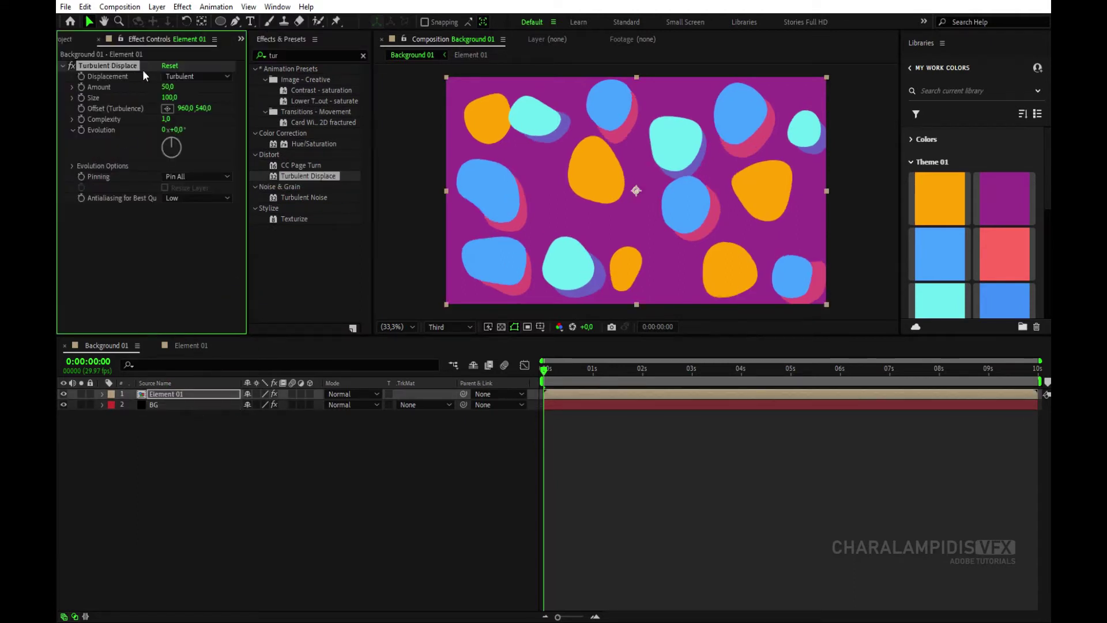
left_click(167, 86)
type("17")
key("Return")
left_click(169, 98)
type("10")
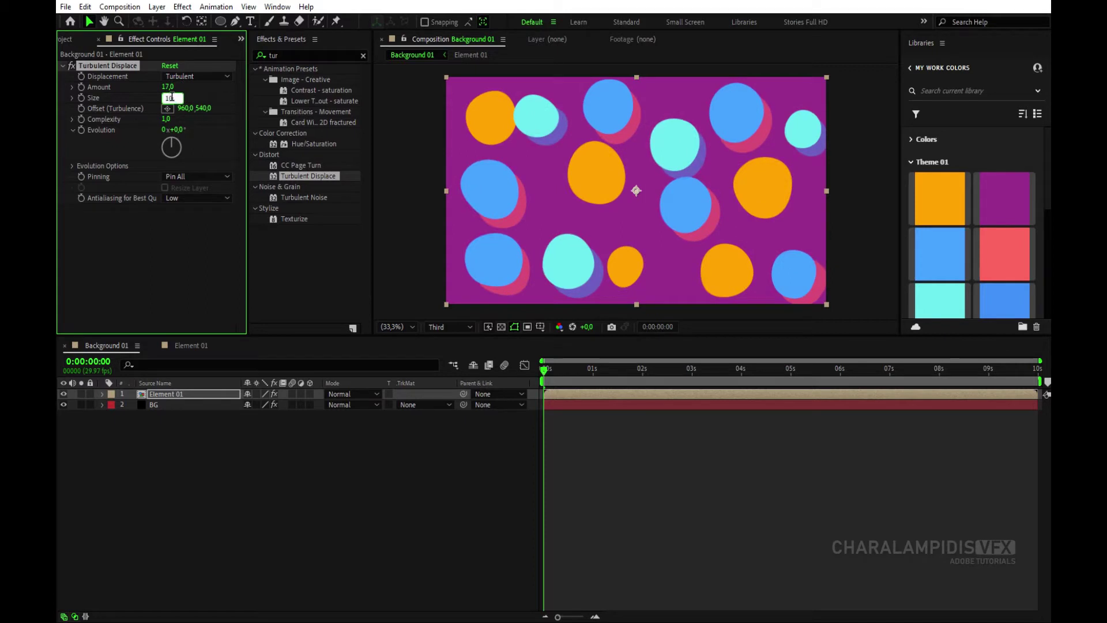
type("0")
key("Return")
left_click(173, 119)
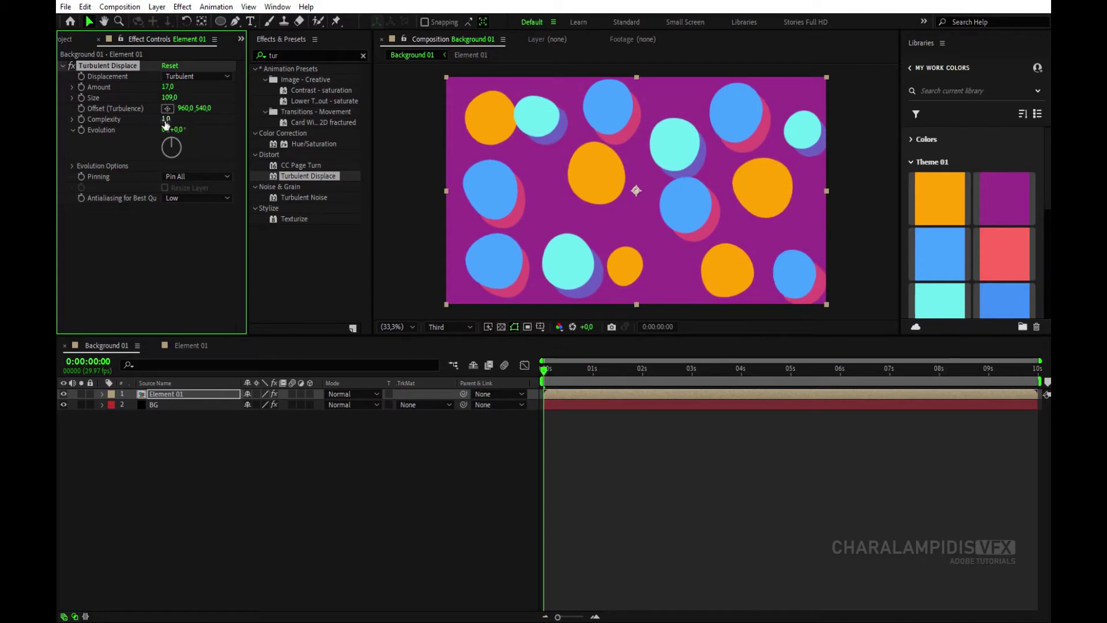
type("0")
type(",")
type("5")
key("Return")
Turn on Cycle Evolution with 3 cycle revolutions.
left_click(73, 167)
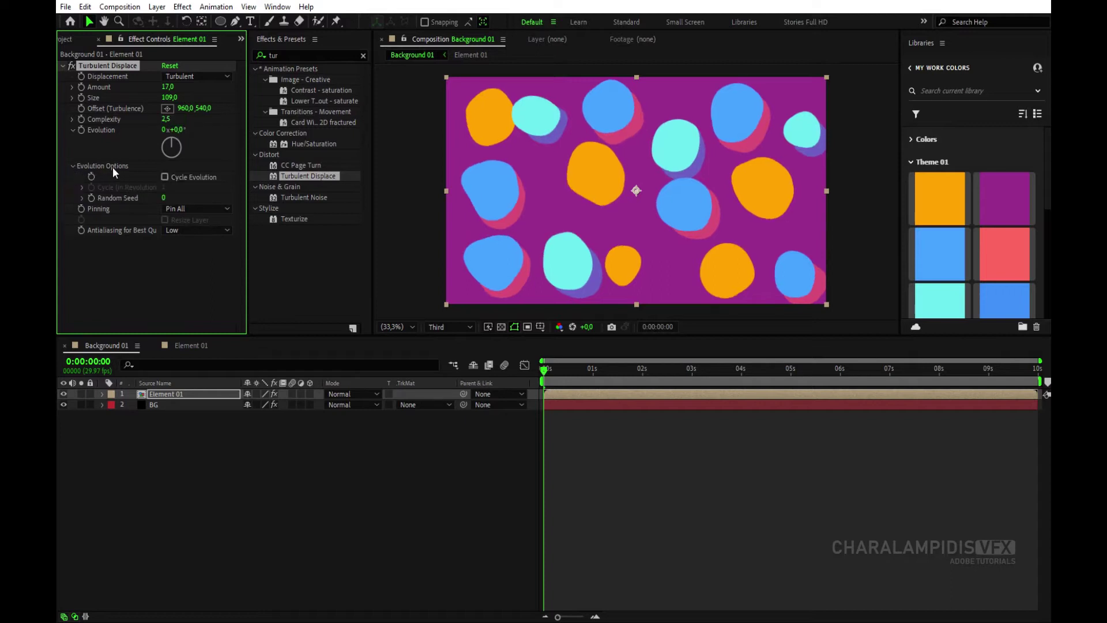
left_click(164, 178)
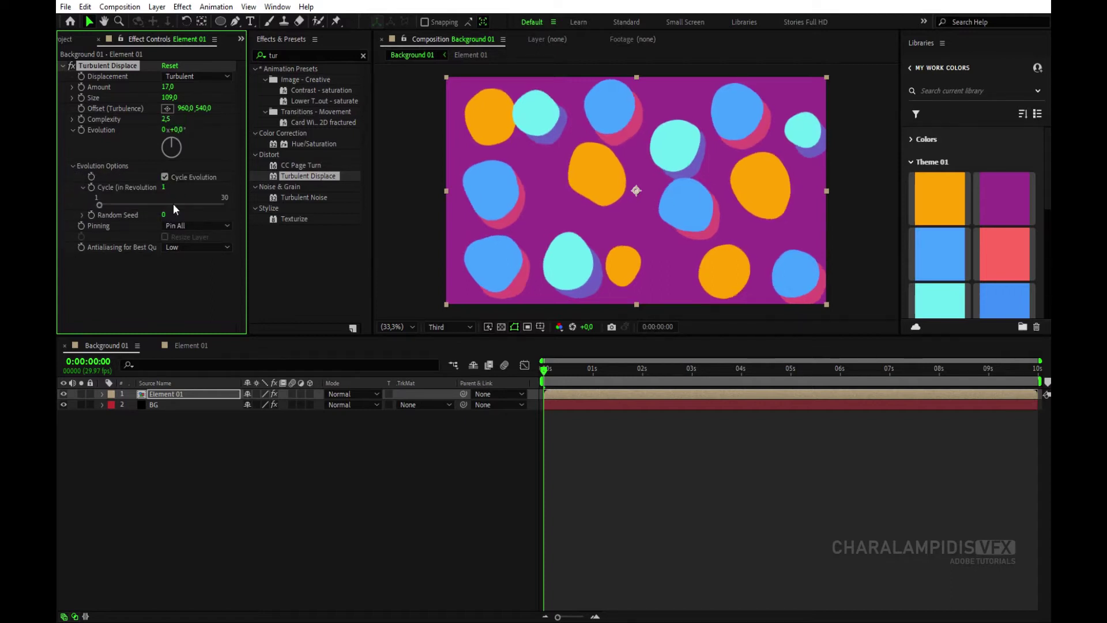
left_click(164, 188)
type("3")
key("Return")
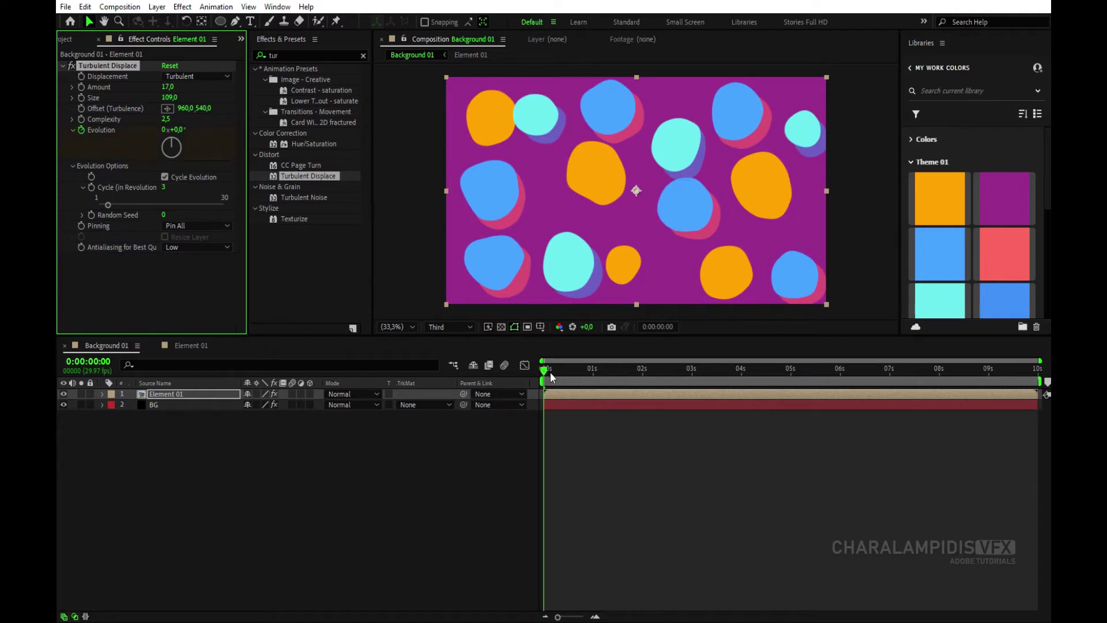
Keyframe Evolution to 2 revolutions at the last frame, preview, and collapse the effect.
left_click_drag(548, 371, 1038, 369)
left_click(163, 130)
type("2")
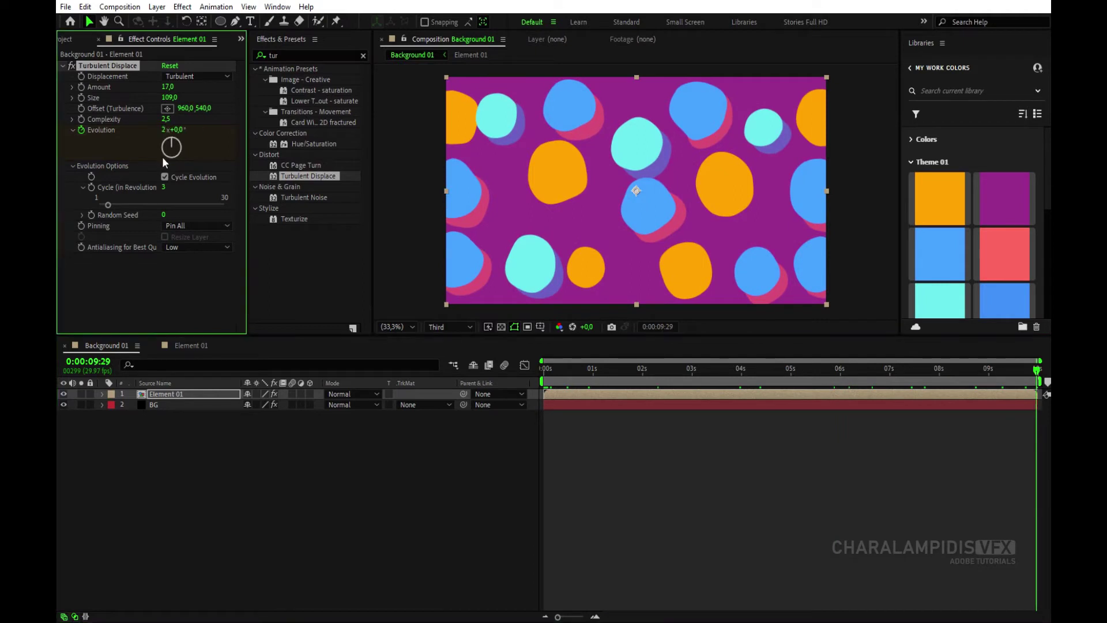
key("Tab")
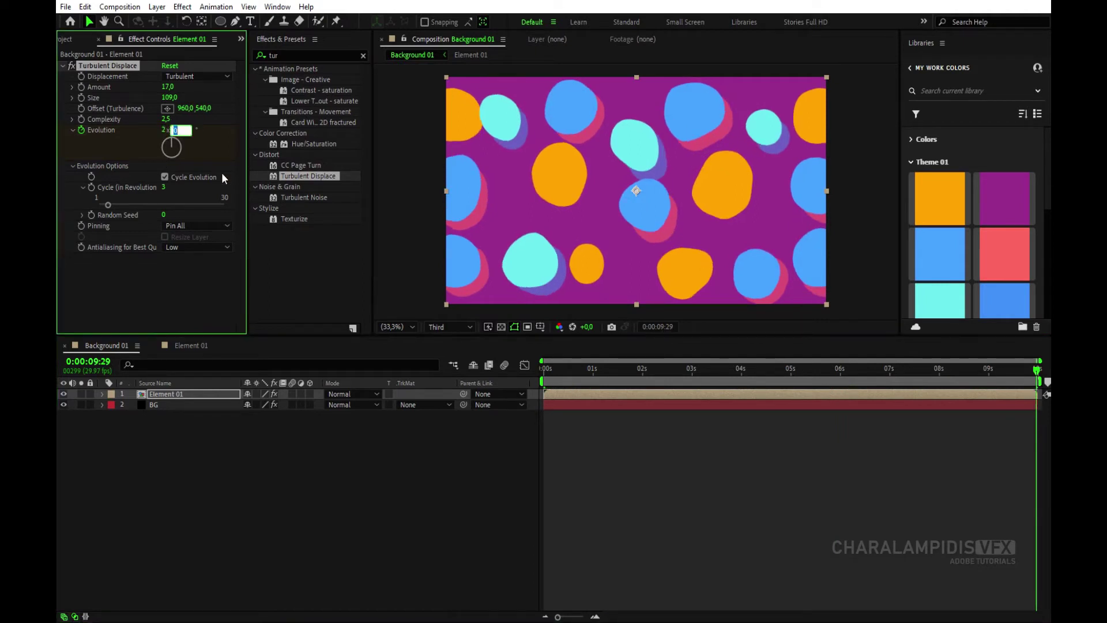
key("Return")
key("space")
left_click(72, 130)
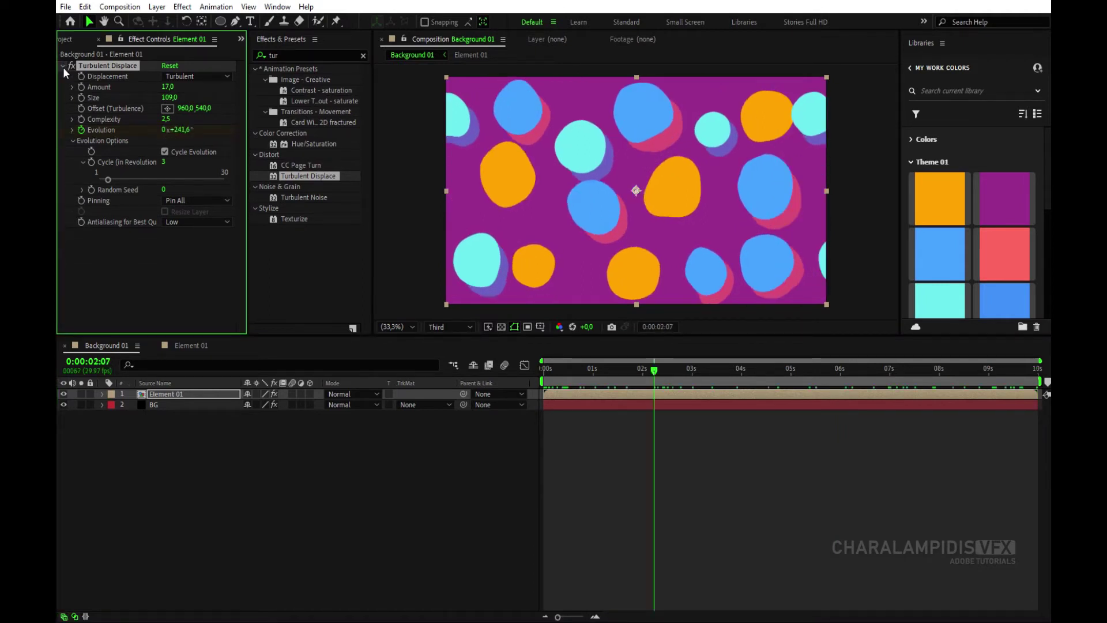
left_click(63, 66)
left_click(94, 144)
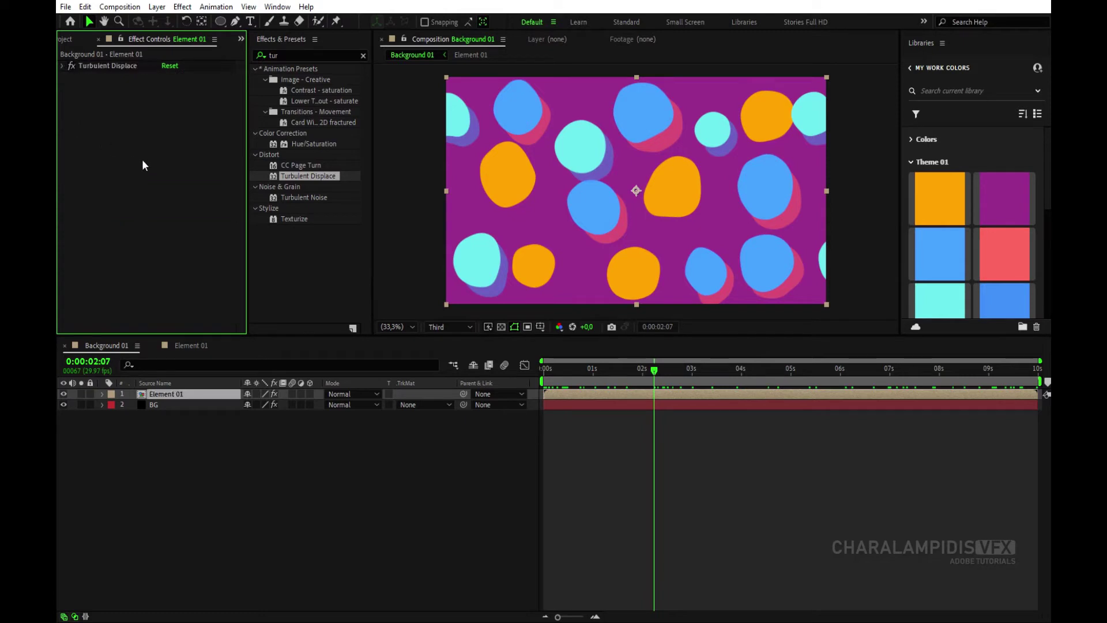
Add Directional Blur to Element 01 with Direction 52° and Blur Length 600.
left_click(284, 51)
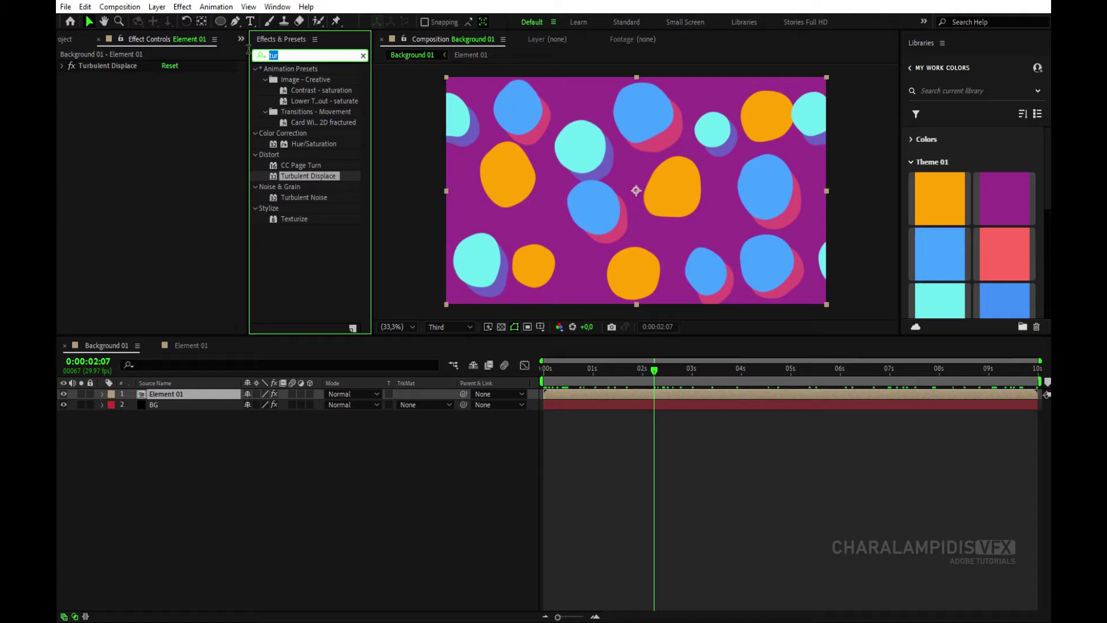
type("dir")
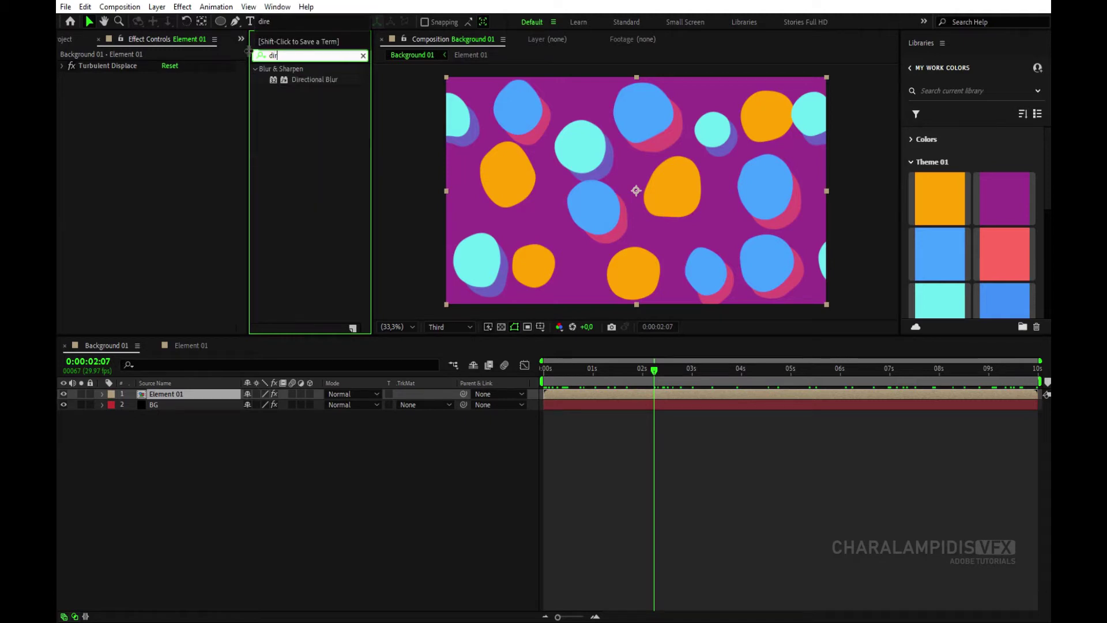
left_click_drag(309, 81, 164, 157)
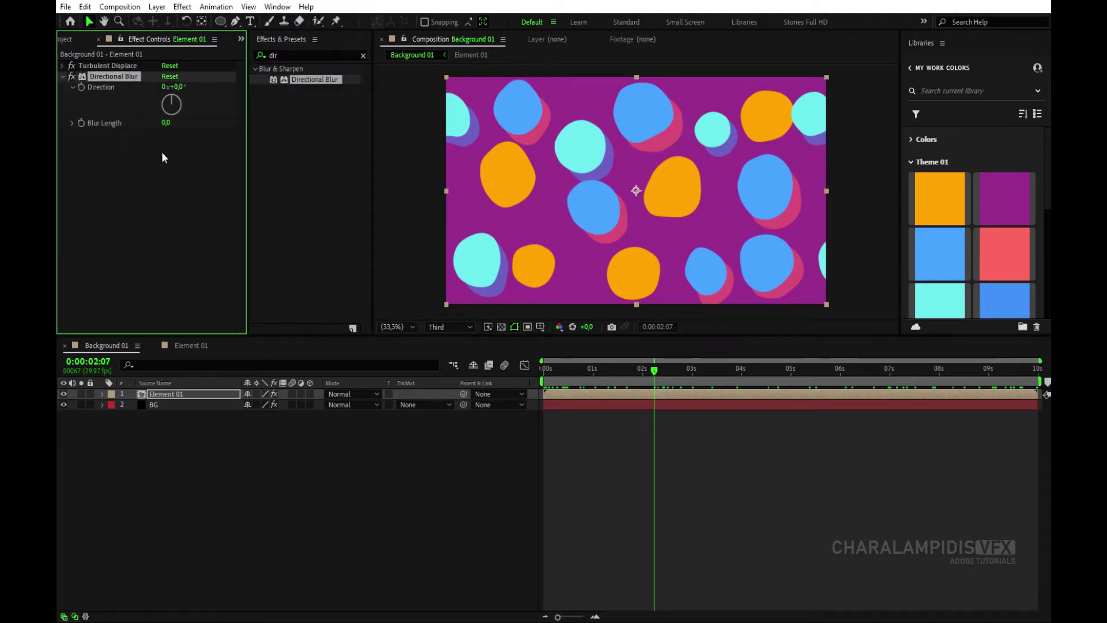
left_click(180, 89)
type("52")
key("Return")
left_click(166, 123)
type("600")
key("Return")
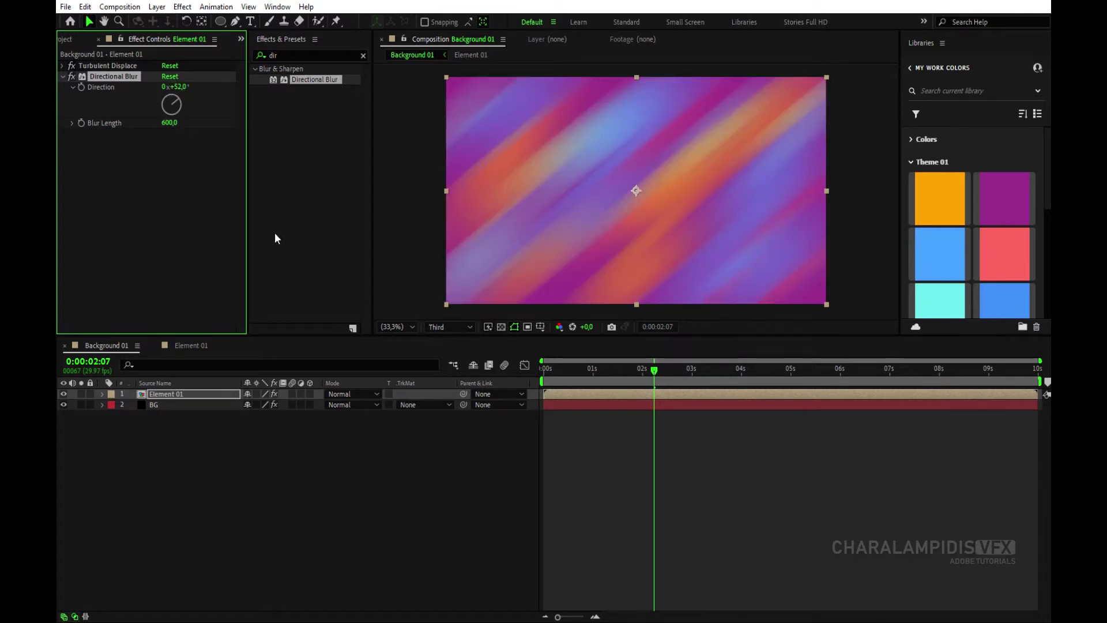
Add a Twirl below the blur with Angle -60 and Radius 41.
left_click(298, 56)
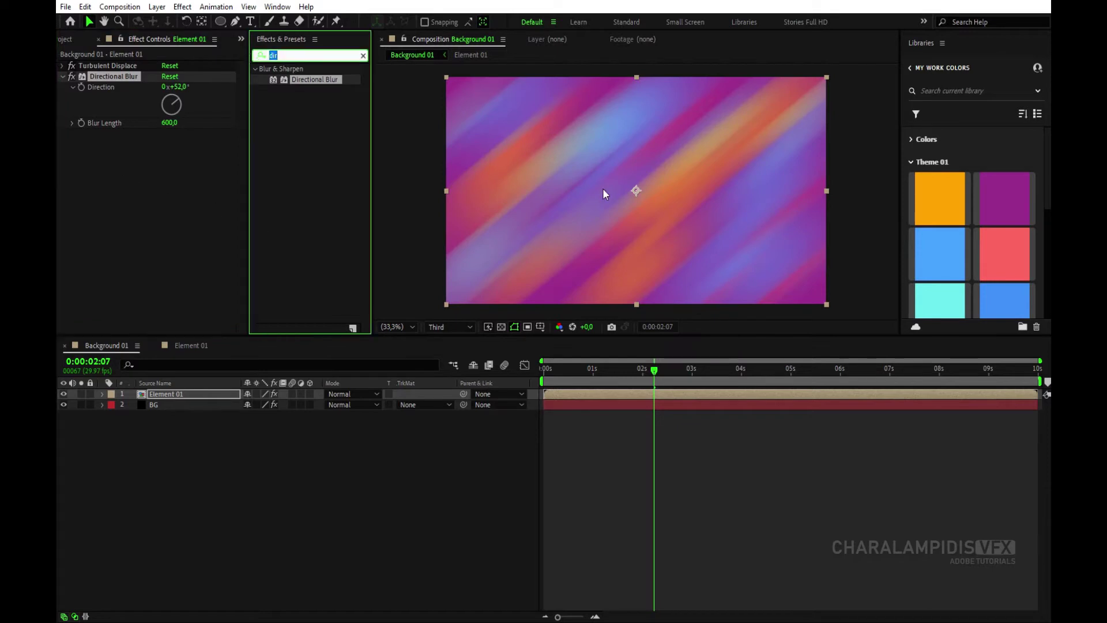
type("twi")
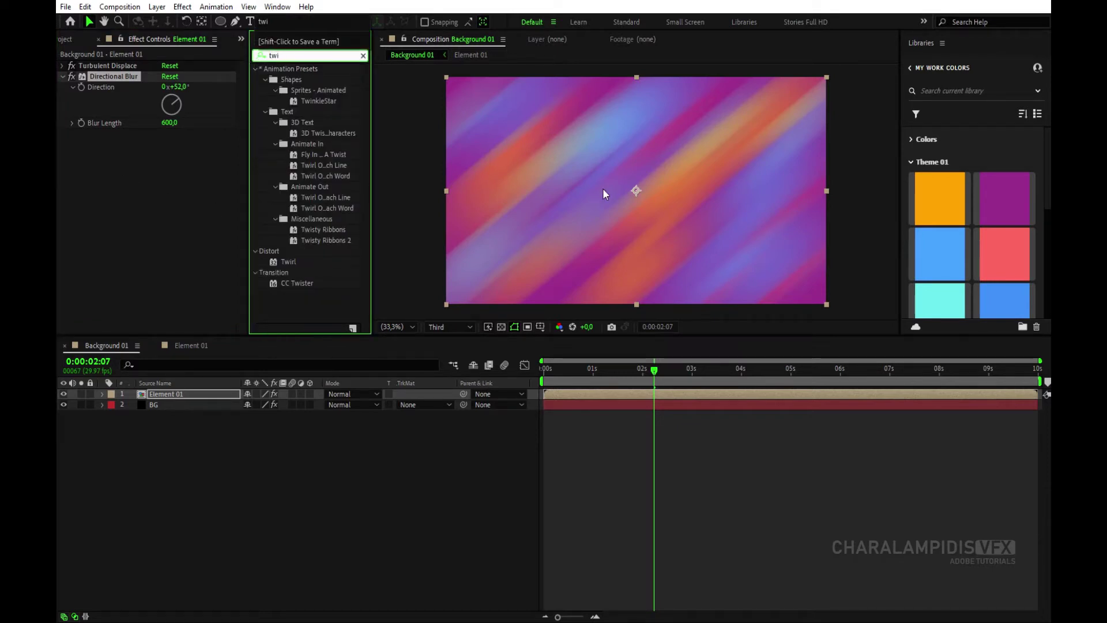
left_click_drag(288, 261, 139, 236)
left_click(176, 144)
type("-60")
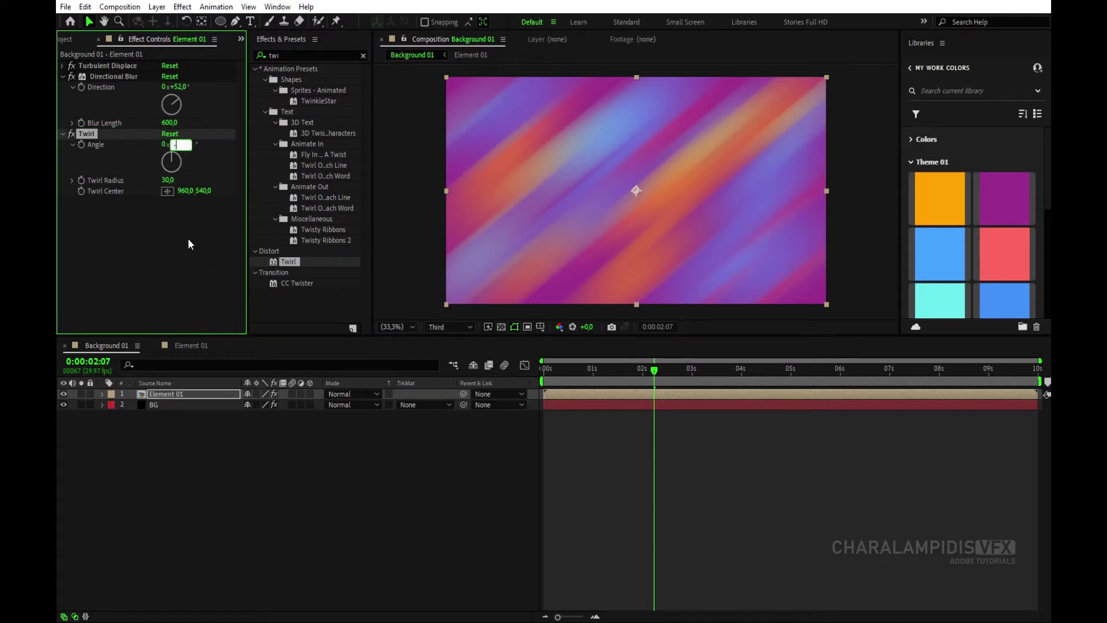
key("Return")
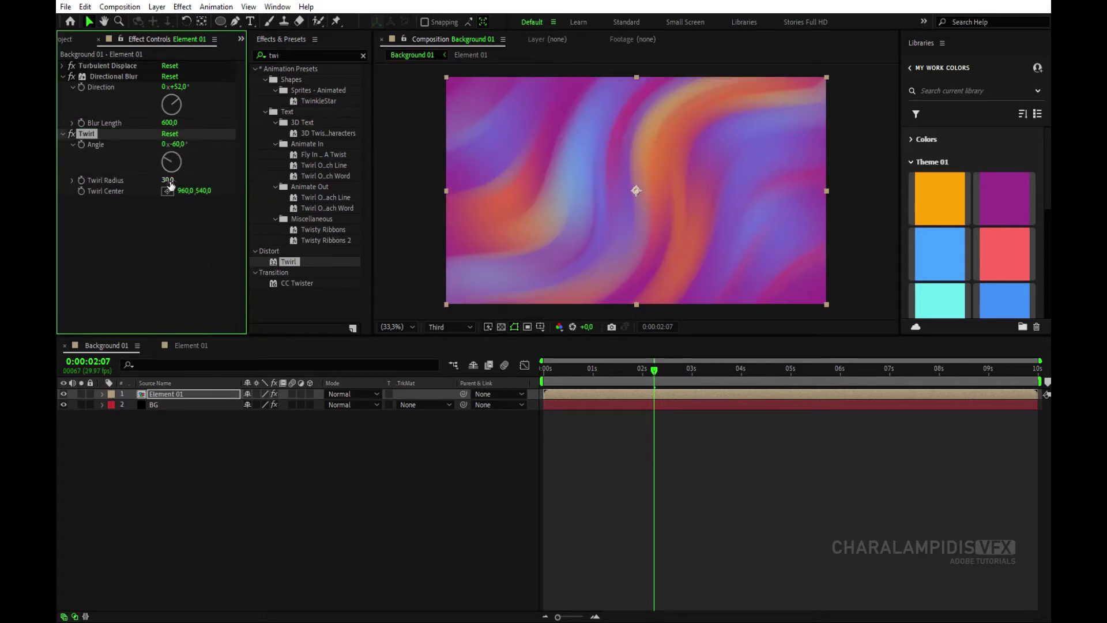
left_click(168, 180)
type("41")
key("Return")
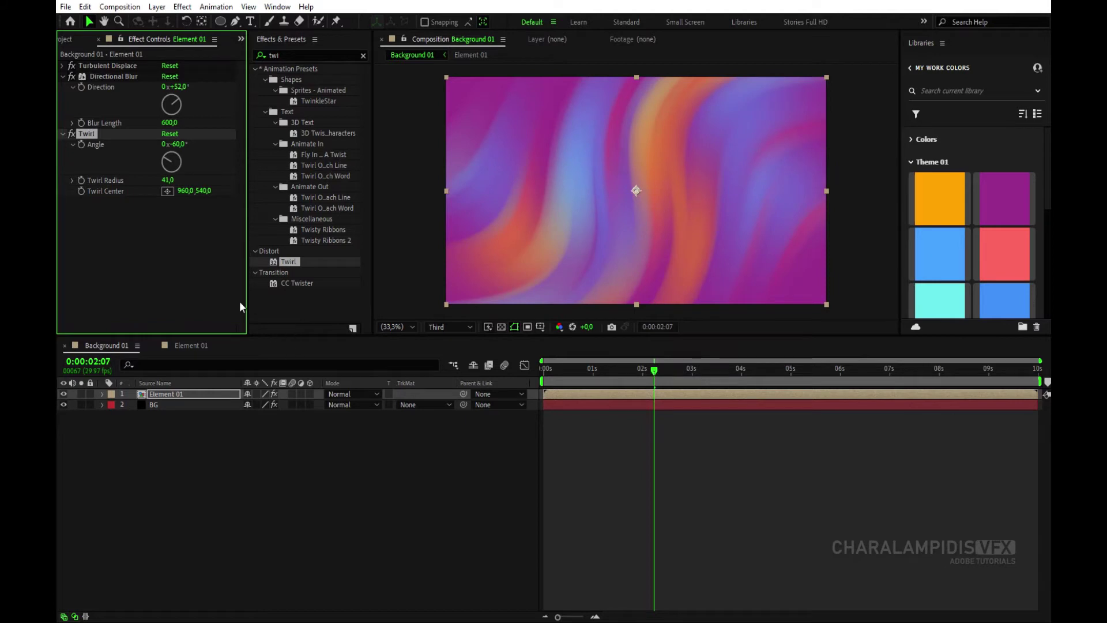
Add Gaussian Blur with blurriness 16 and preview the animation.
left_click(301, 56)
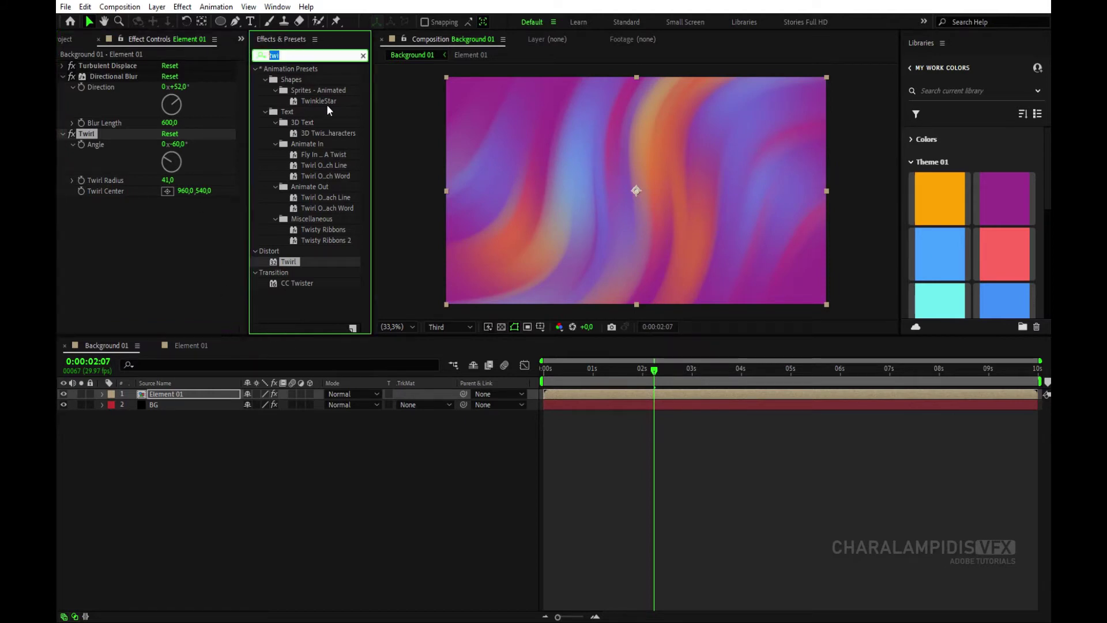
type("gau")
left_click_drag(315, 79, 141, 296)
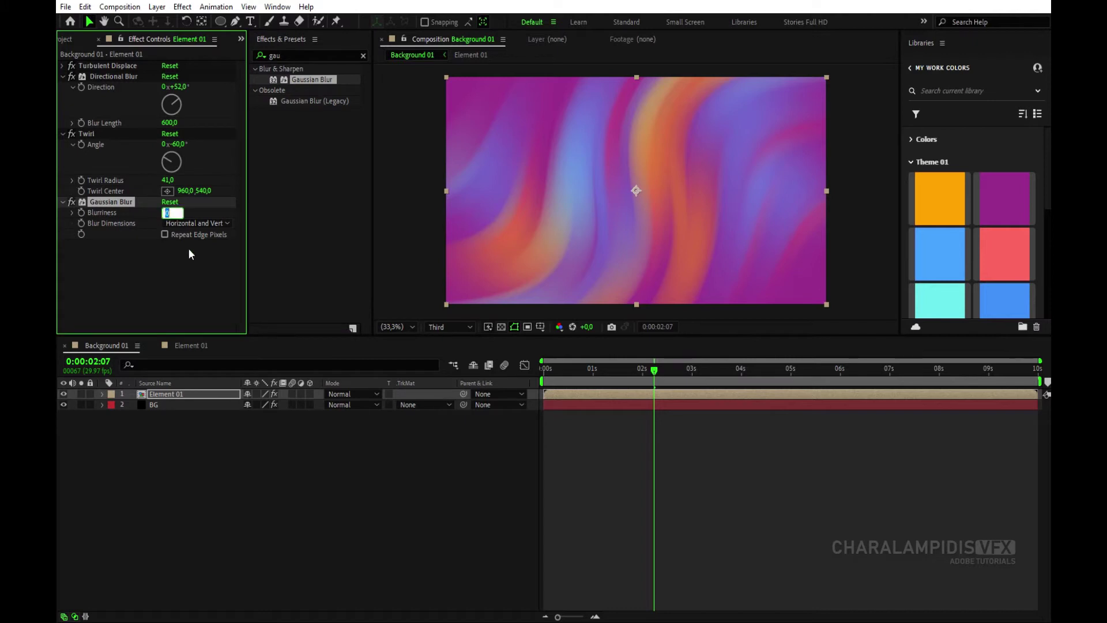
type("16")
key("Return")
key("space")
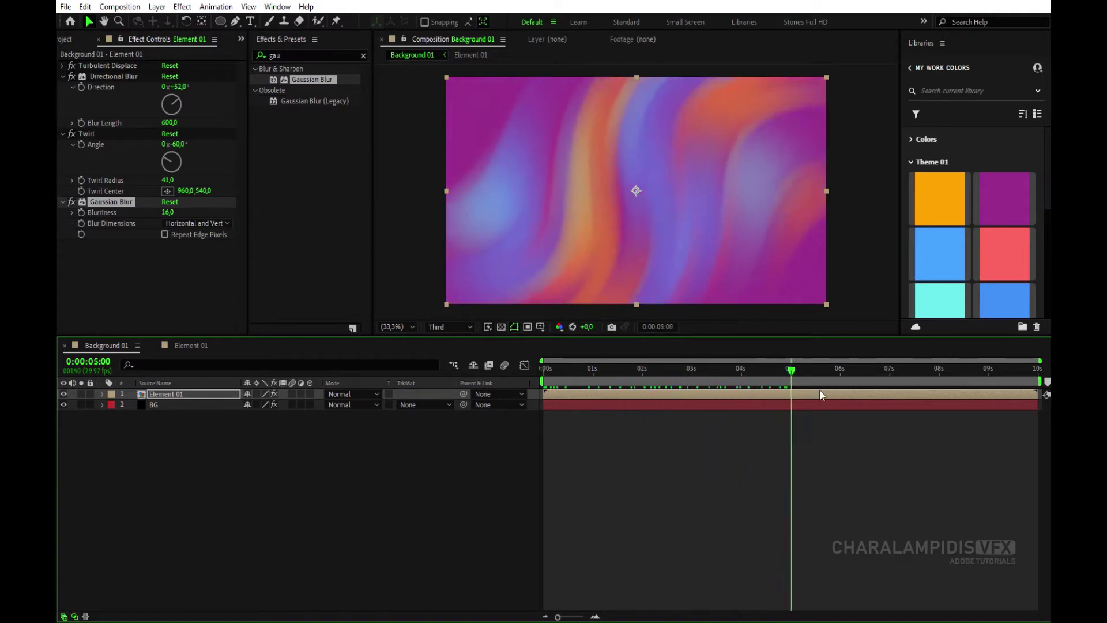
left_click_drag(900, 373, 671, 379)
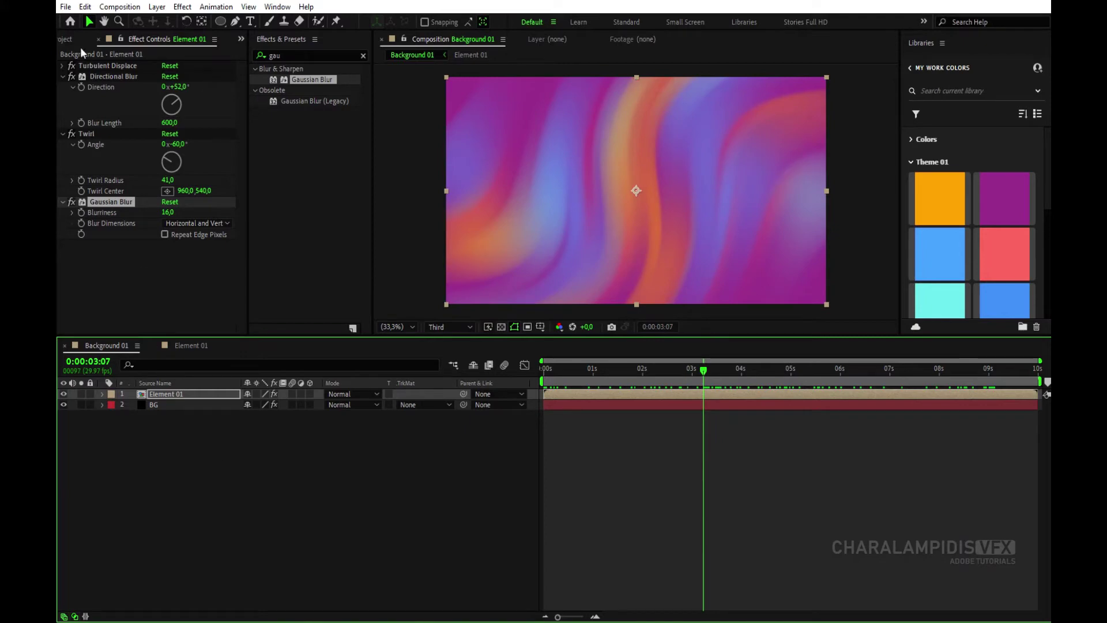
left_click(121, 7)
Create the Background 02 composition and add a solid layer named BG.
left_click(152, 20)
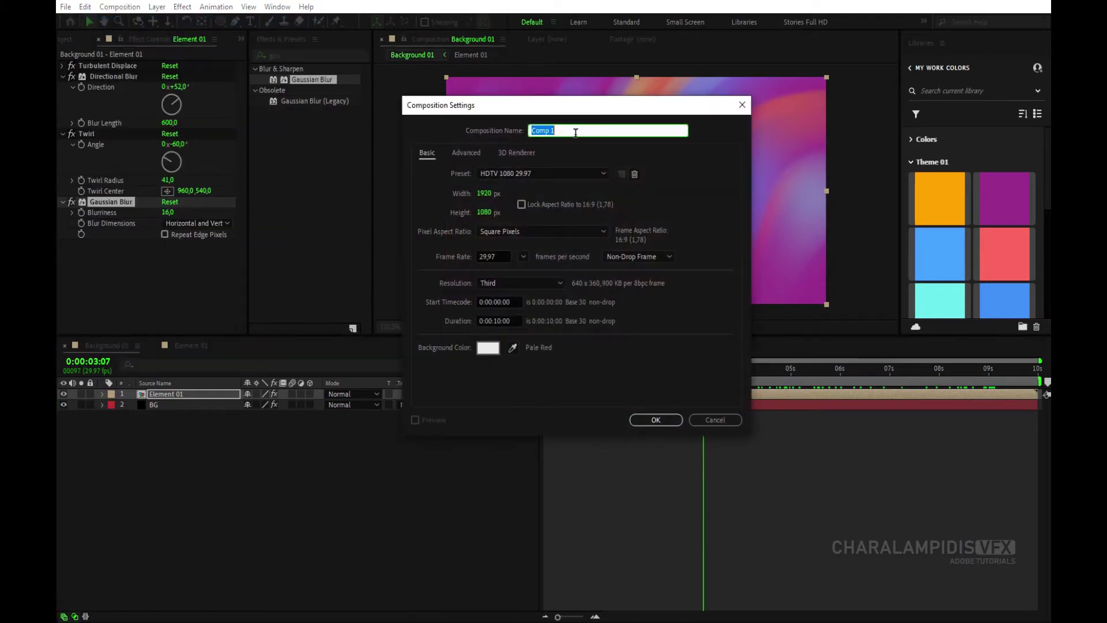
type("Background 02")
key("Return")
right_click(308, 420)
mouse_move(352, 430)
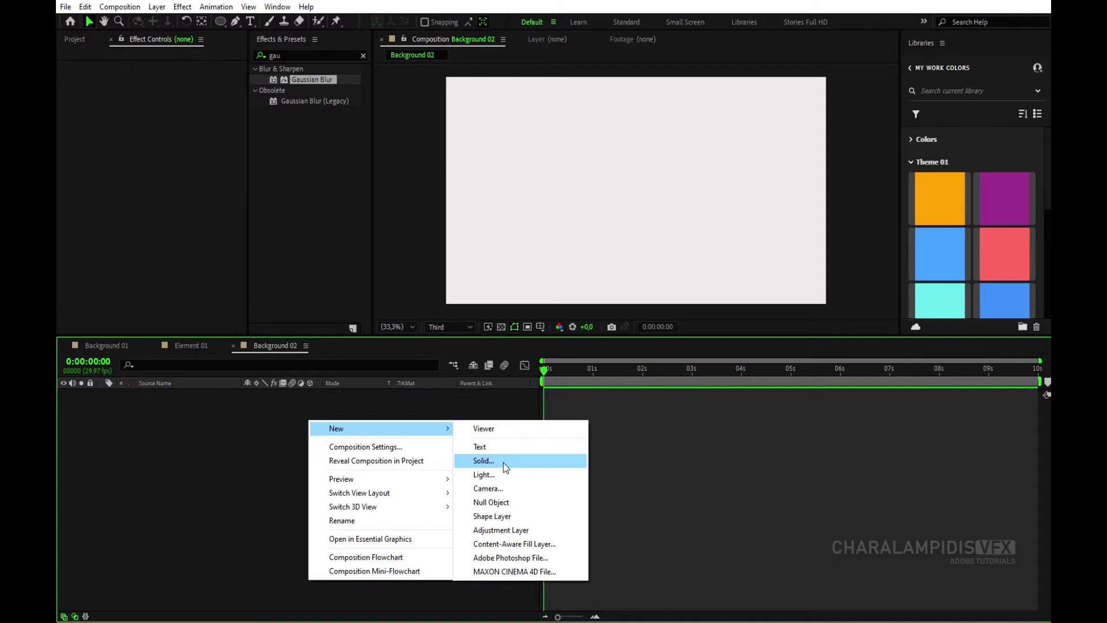
left_click(503, 462)
type("BG")
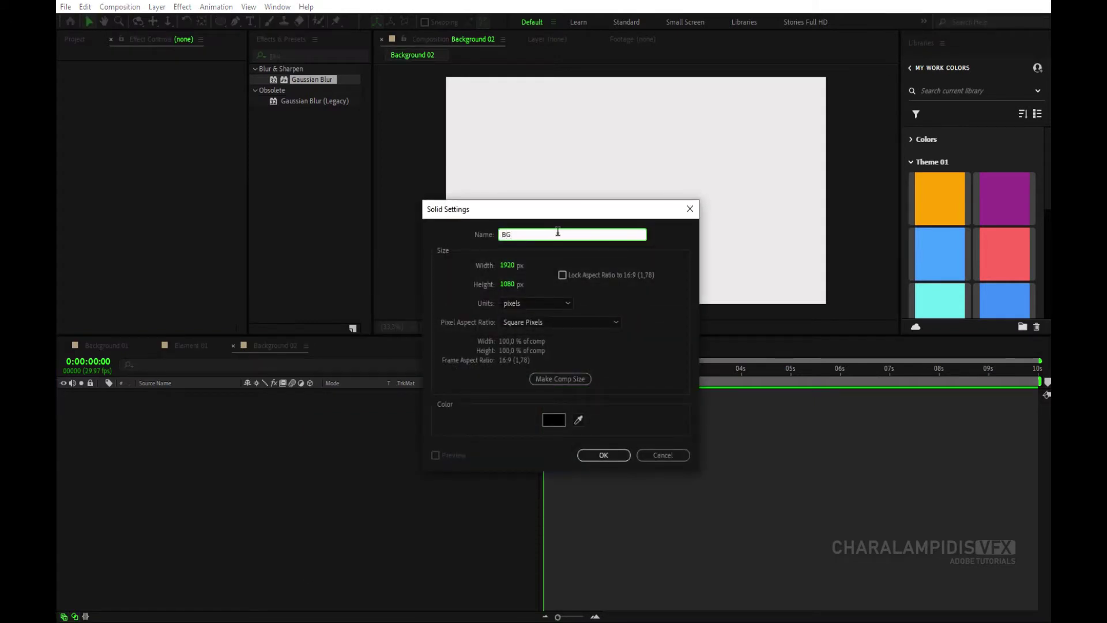
left_click(604, 456)
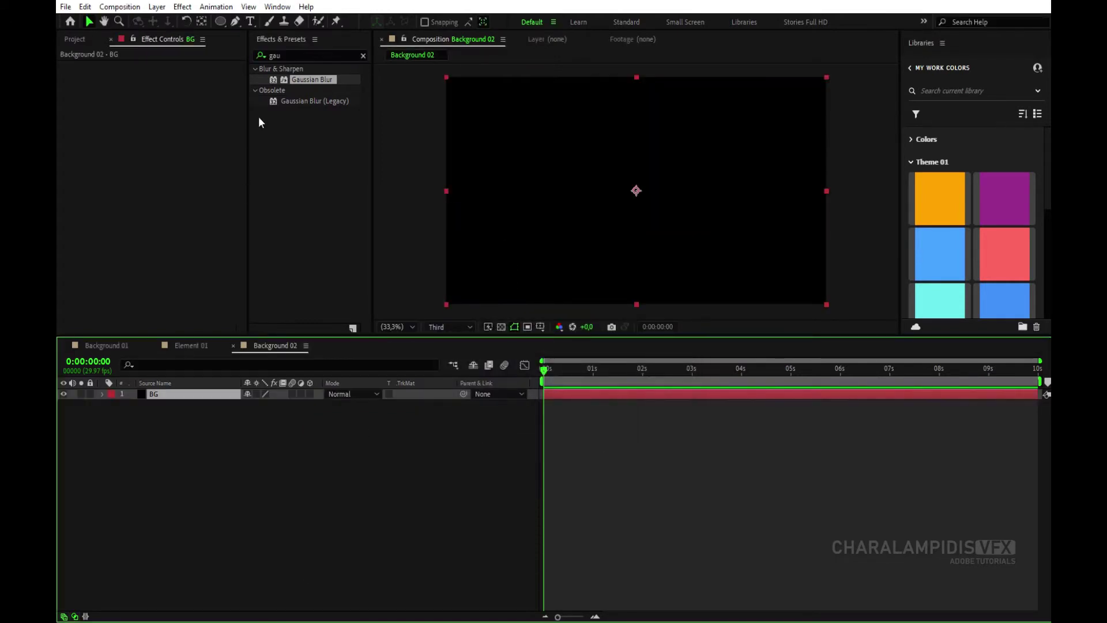
Apply a Fill effect to BG using the purple sampled from the Theme 01 swatch.
left_click(246, 56)
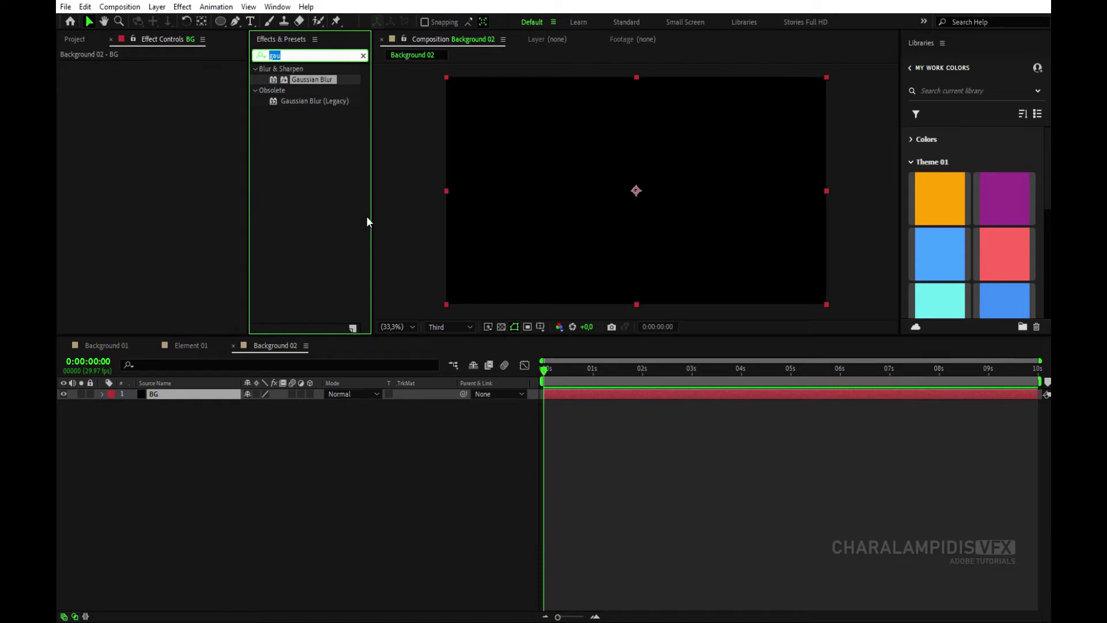
type("fill")
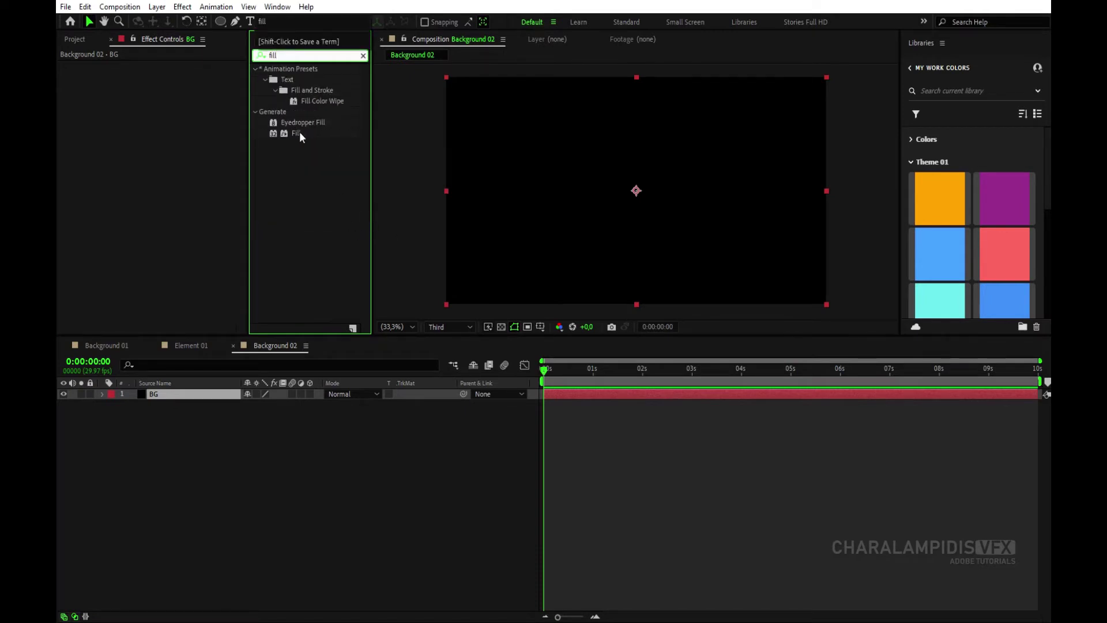
left_click_drag(297, 133, 172, 394)
left_click(183, 99)
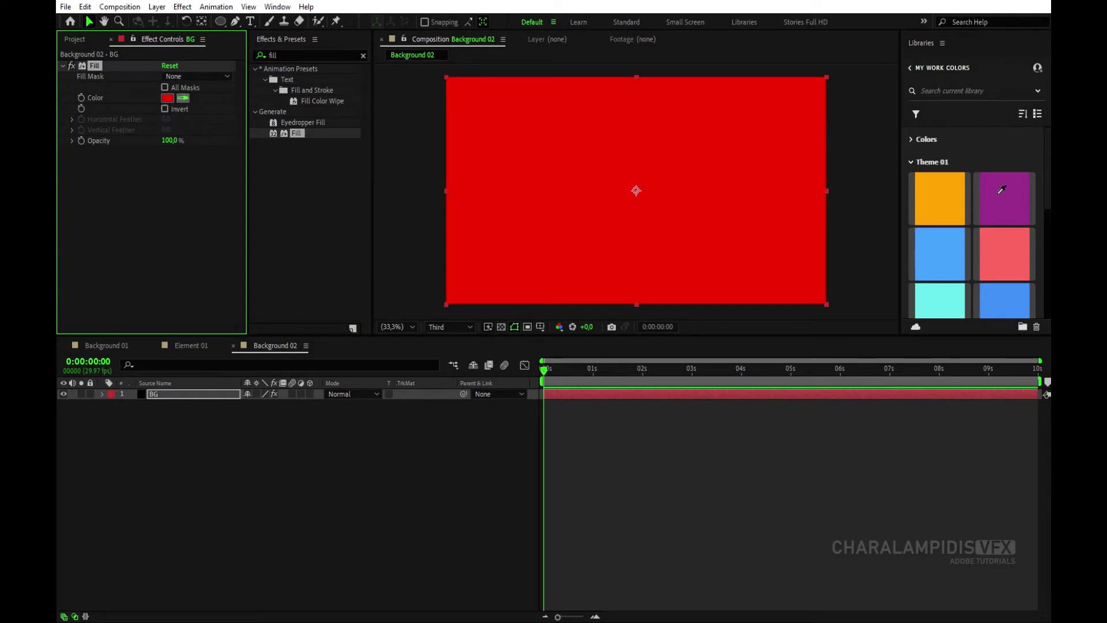
left_click(1024, 197)
left_click(912, 161)
left_click(120, 6)
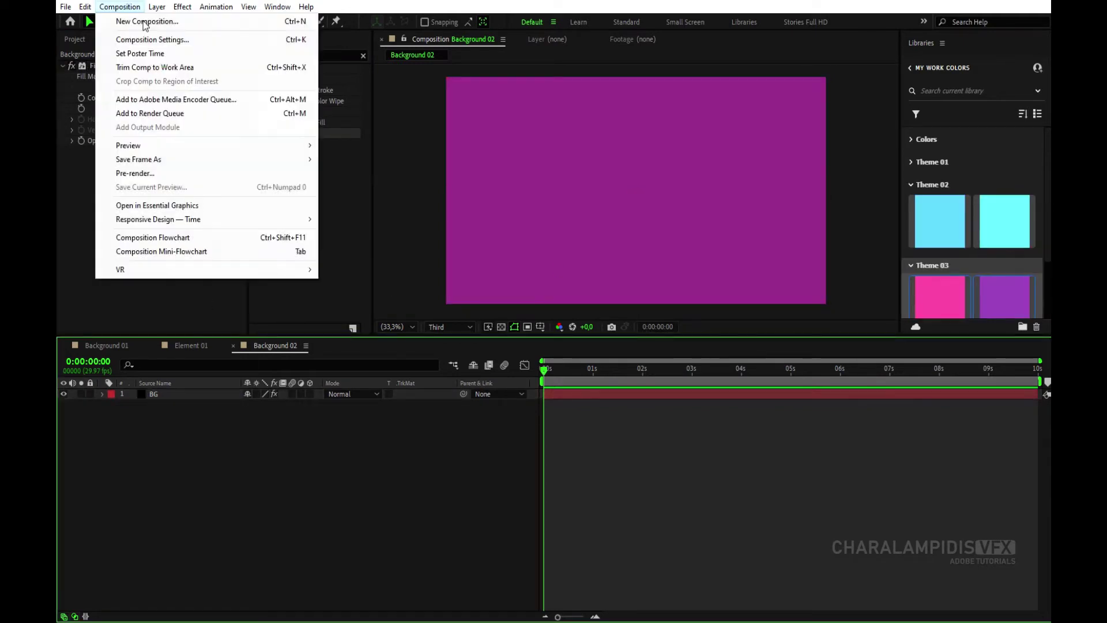
Name the new composition 'Element 02' with background colour D1CDCD and confirm it.
left_click(184, 22)
type("Elwm")
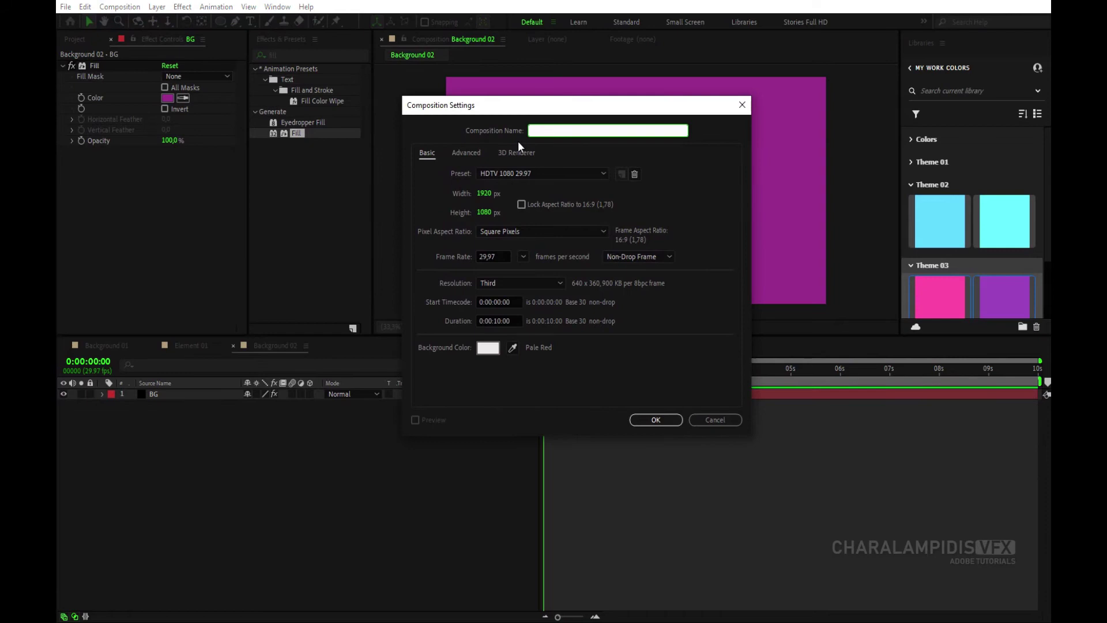
key("BackSpace")
key("BackSpace")
type("ement 02")
left_click(486, 349)
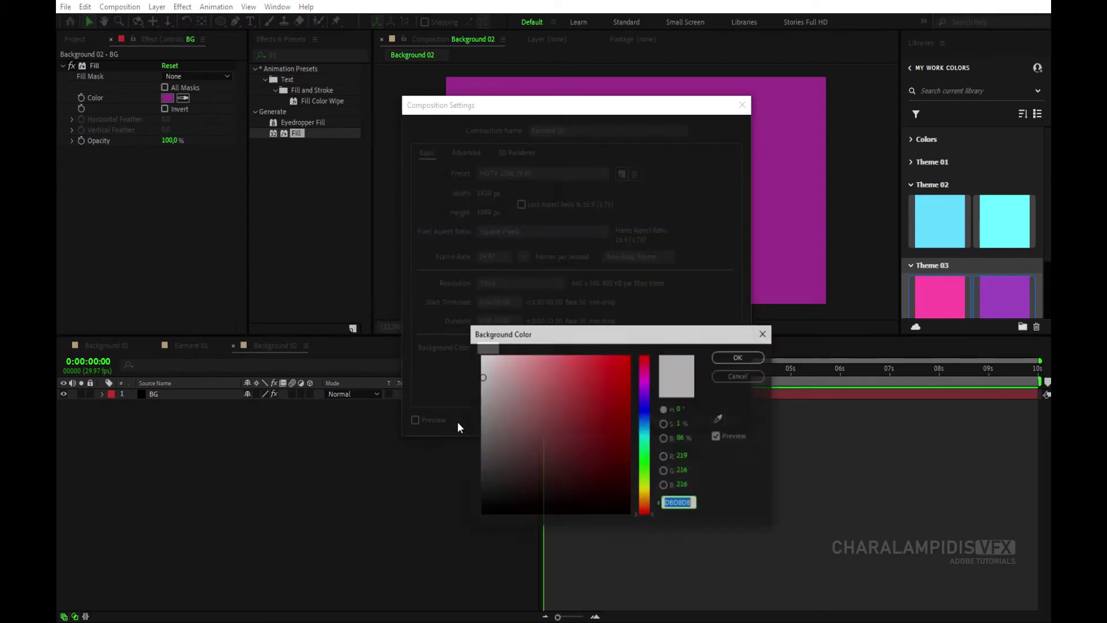
left_click_drag(490, 381, 482, 383)
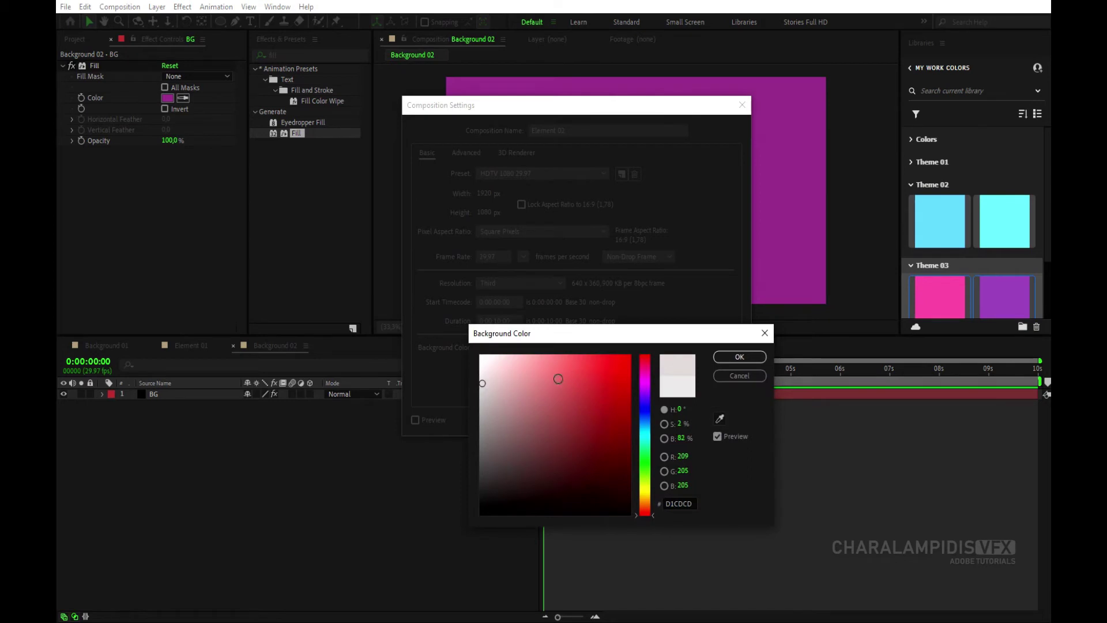
left_click(739, 357)
left_click(651, 419)
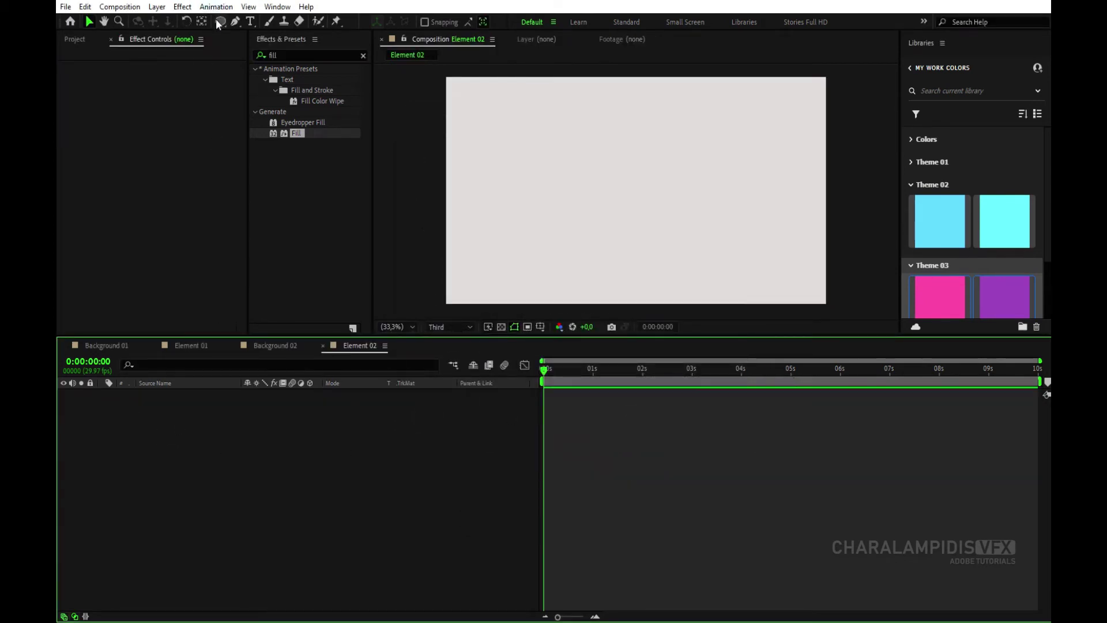
Choose the Ellipse tool with a white fill colour.
left_click(218, 21)
left_click(427, 22)
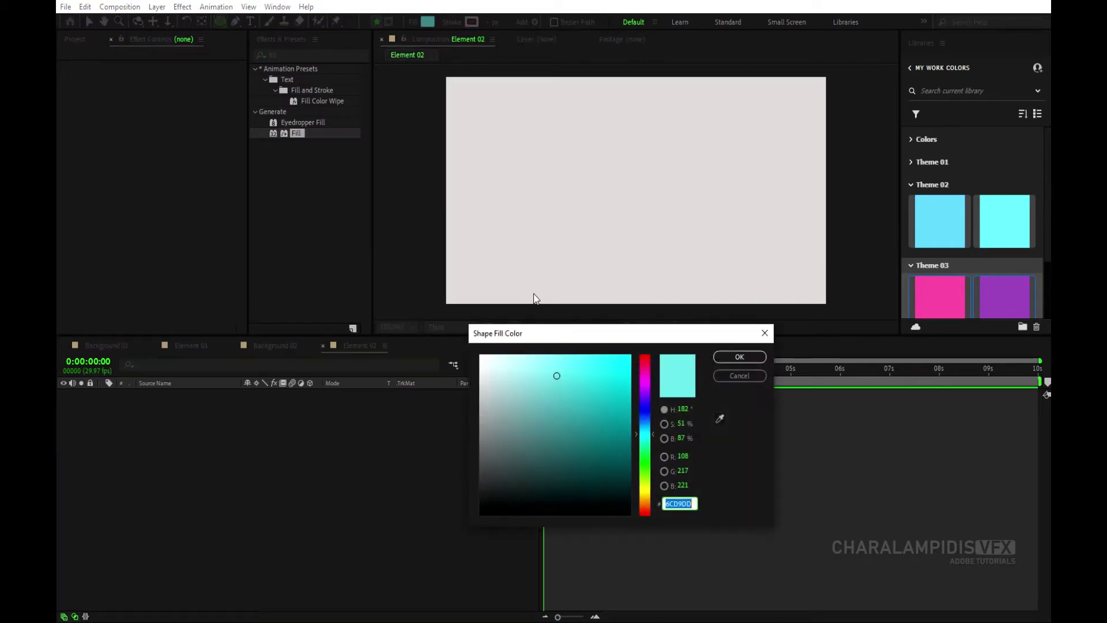
left_click_drag(494, 407, 441, 339)
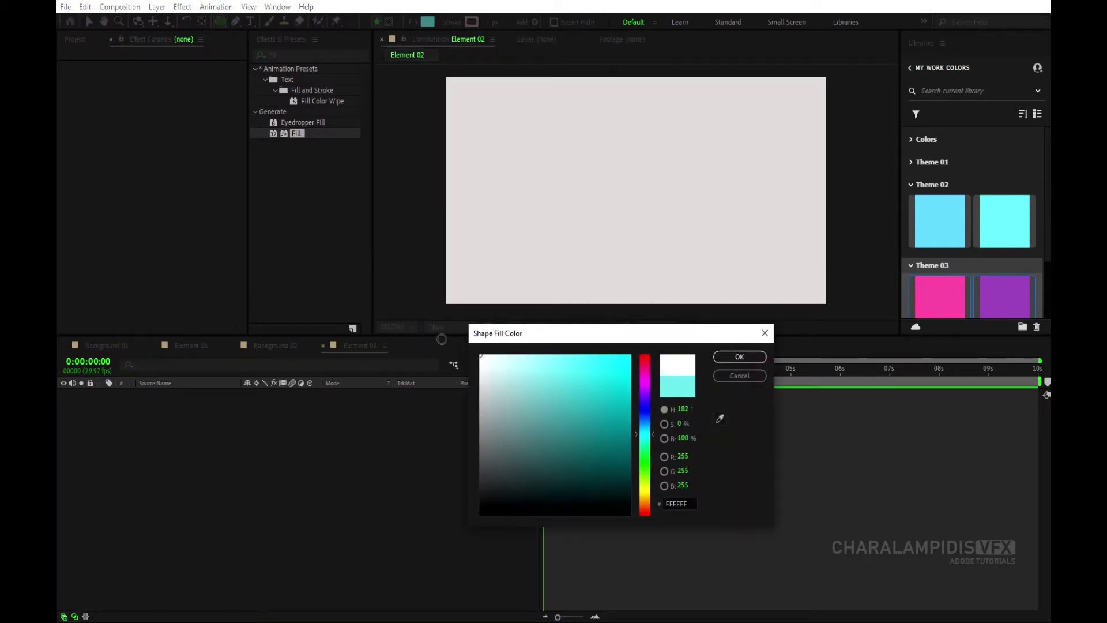
left_click(740, 357)
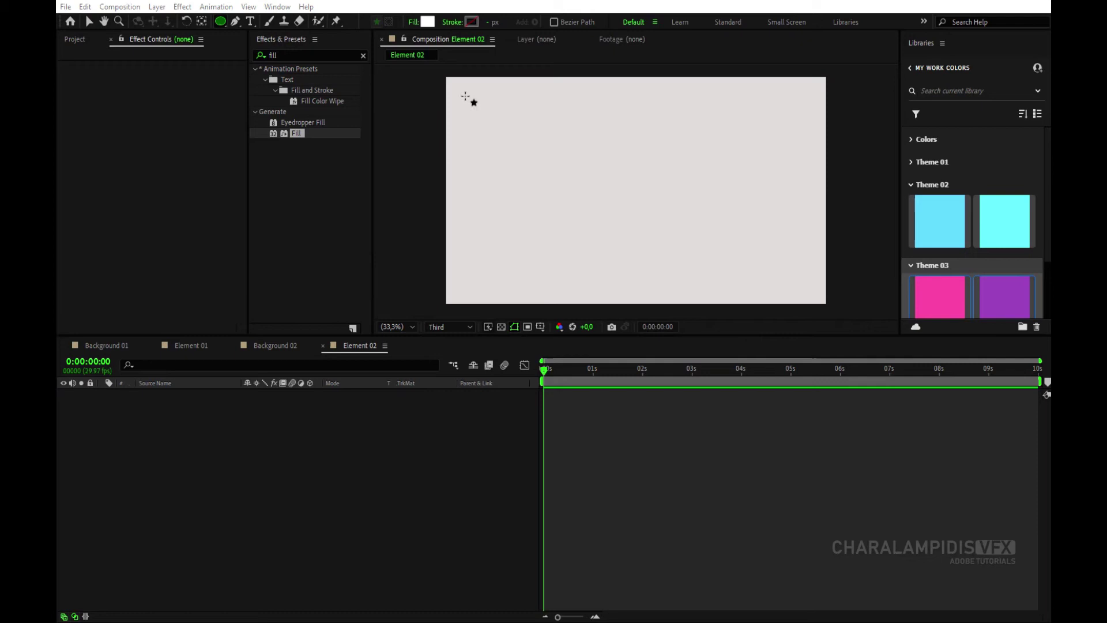
Draw six white ellipses of varying sizes across the canvas.
left_click_drag(465, 92, 518, 149)
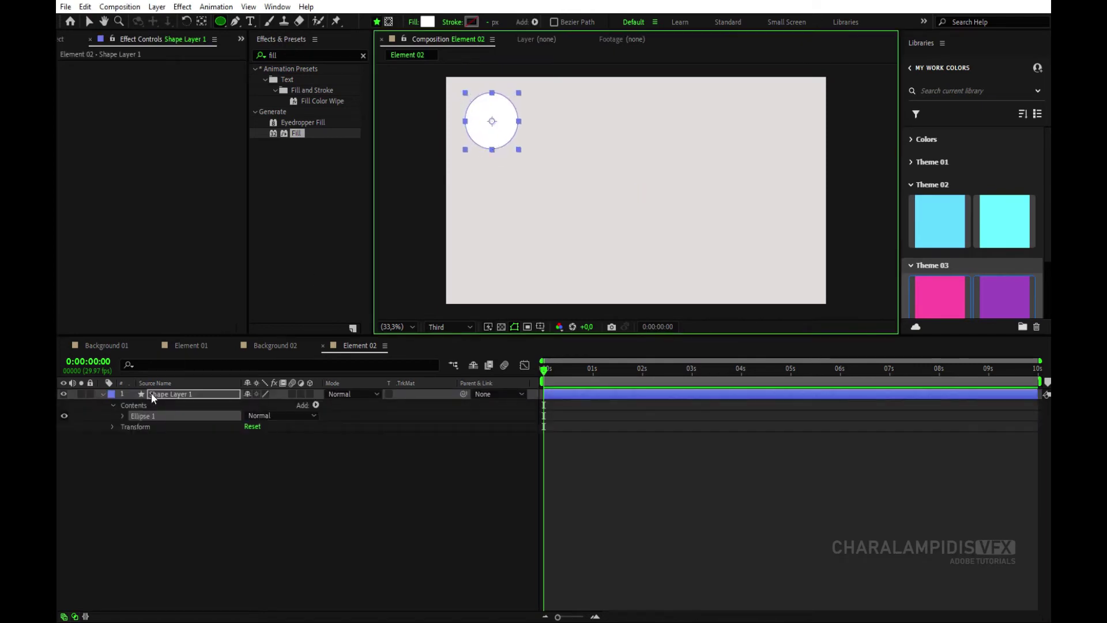
left_click(151, 394)
left_click(102, 394)
left_click(230, 408)
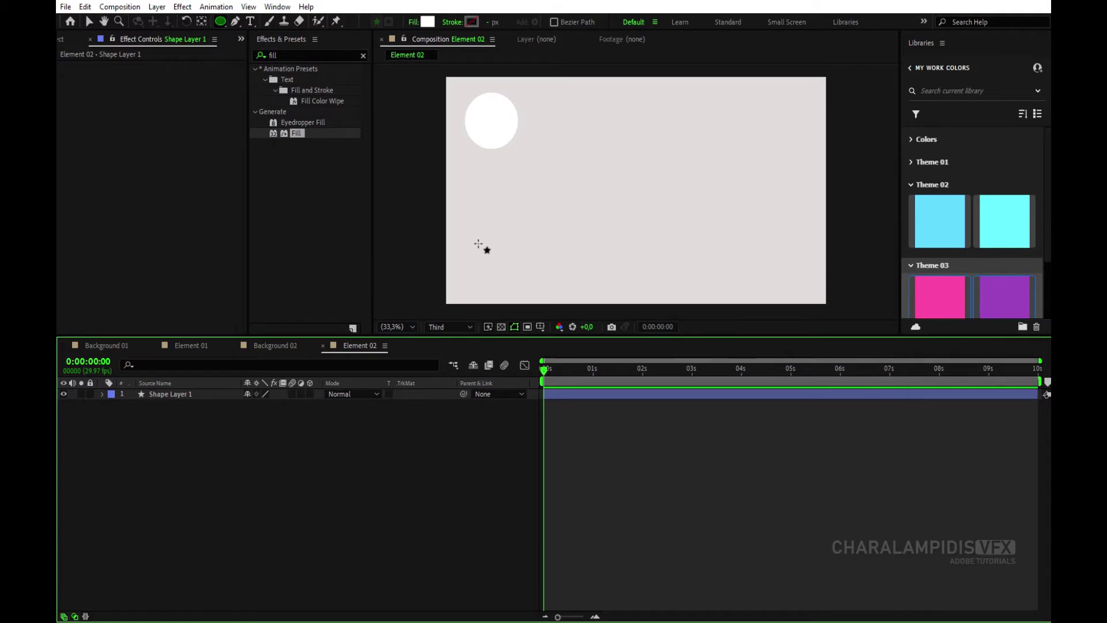
left_click_drag(477, 251, 641, 293)
left_click_drag(583, 131, 660, 265)
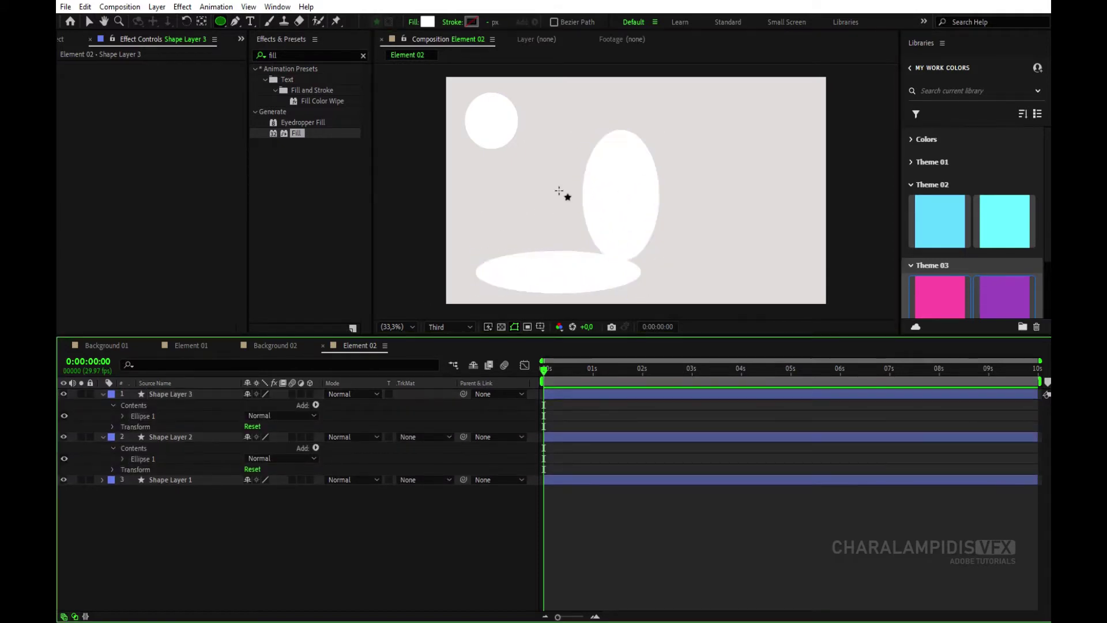
left_click_drag(713, 92, 761, 125)
mouse_move(694, 164)
left_mouse_down()
mouse_move(754, 231)
mouse_move(810, 227)
left_mouse_up()
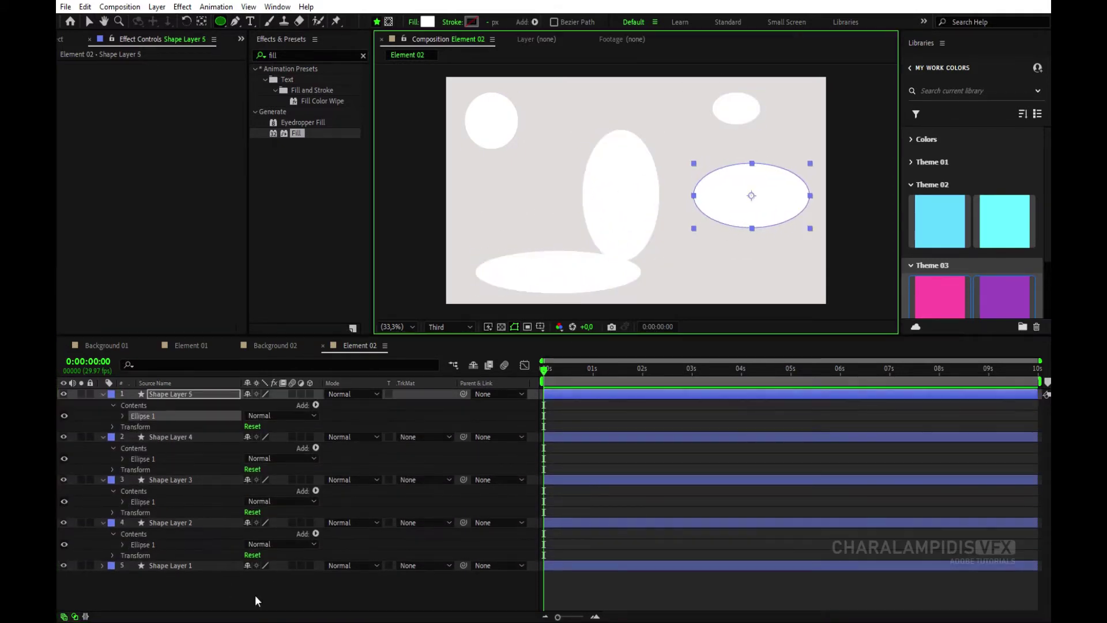
left_click_drag(679, 250, 807, 302)
left_click(104, 395)
left_click(103, 405)
left_click(104, 416)
left_click(103, 425)
left_click(103, 437)
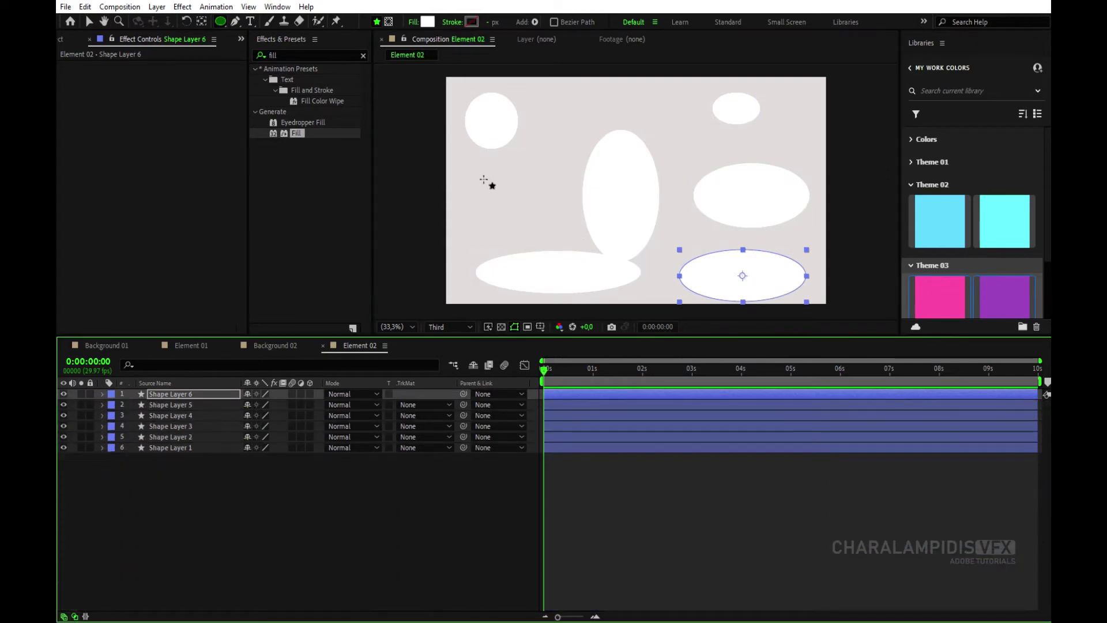
Reposition four of the white ellipses with the Selection tool.
left_click(89, 21)
left_click_drag(501, 134, 510, 126)
left_click_drag(649, 216, 627, 198)
left_click_drag(548, 266, 541, 248)
left_click_drag(774, 191, 763, 202)
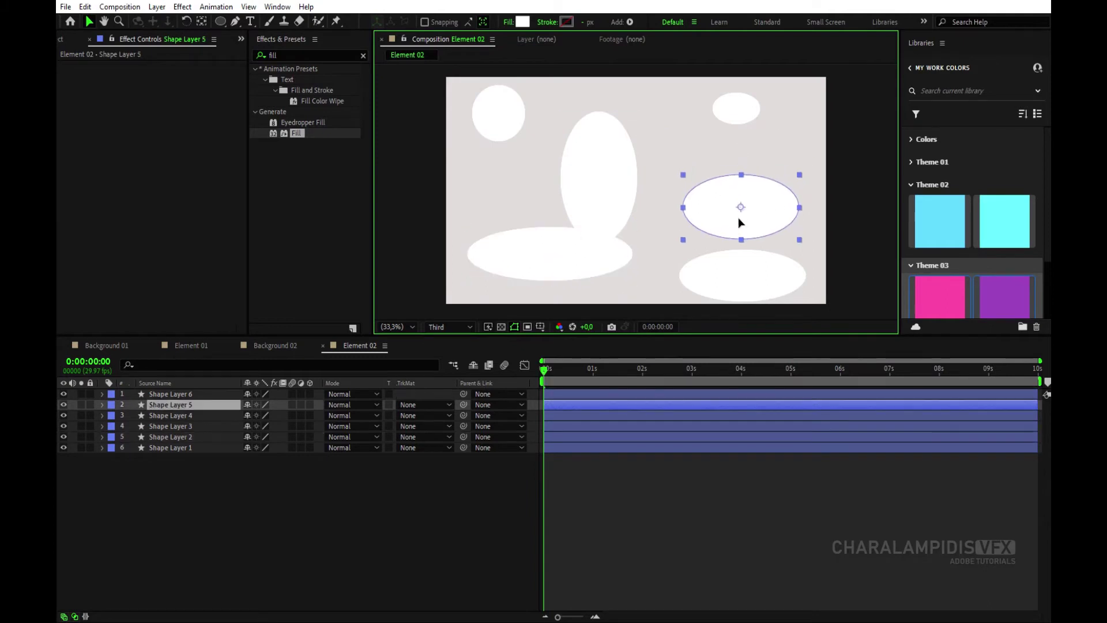
left_click(155, 556)
left_click(220, 21)
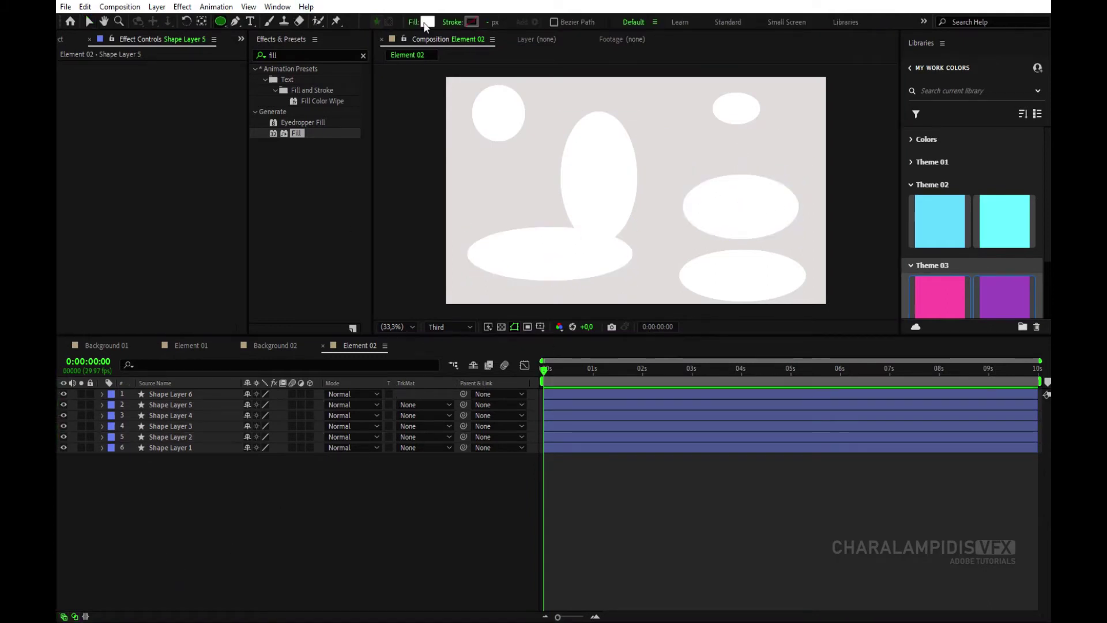
Set the ellipse fill to black (000000) and draw seven black circles and ellipses.
left_click(428, 21)
type("000000")
key("Return")
left_click_drag(492, 121, 617, 180)
left_click_drag(462, 189, 580, 255)
left_click_drag(640, 88, 749, 205)
left_click_drag(652, 238, 767, 308)
left_click_drag(785, 256, 814, 286)
left_click_drag(763, 182, 803, 223)
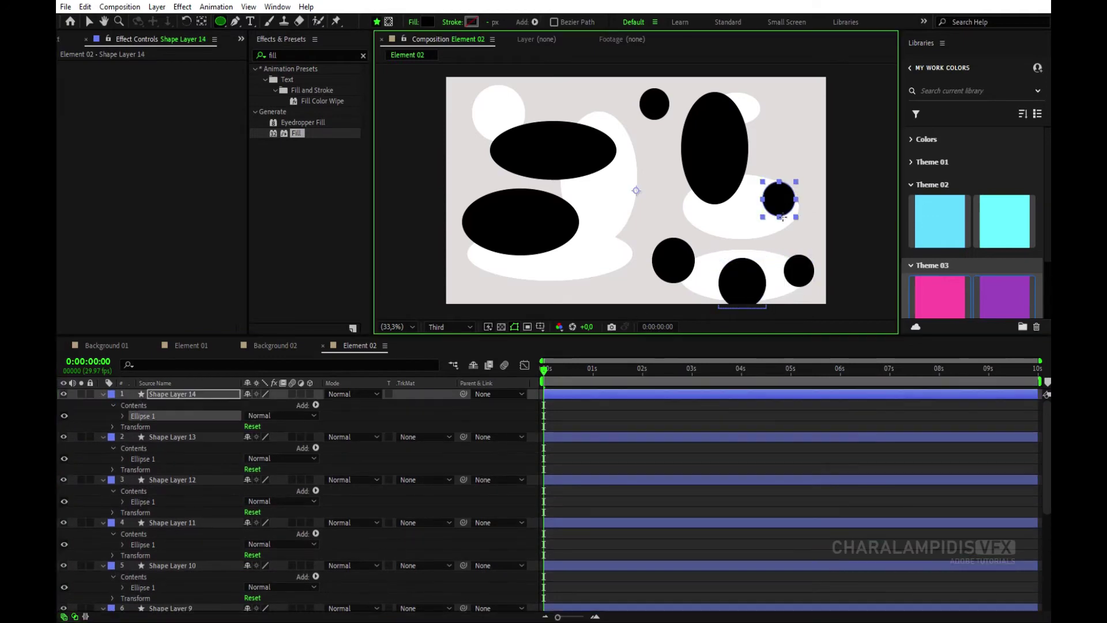
left_click_drag(771, 87, 821, 139)
left_click(103, 394)
left_click(102, 404)
left_click(103, 416)
left_click(103, 426)
left_click(102, 448)
left_click(102, 458)
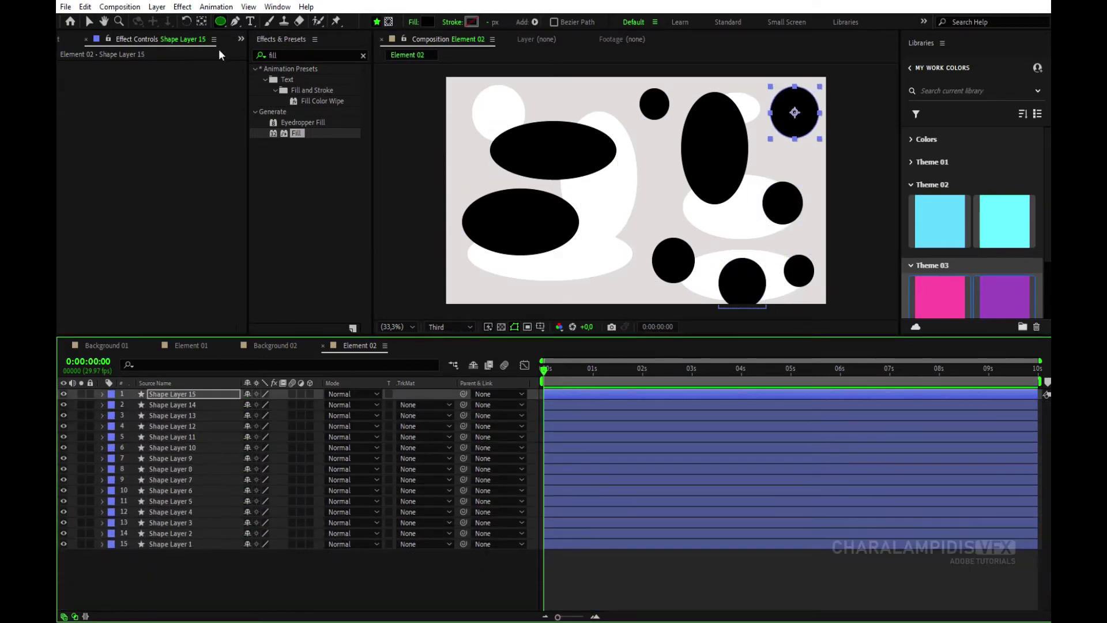
Nudge the black shapes into place and add one more small black circle at lower centre.
key("v")
left_click_drag(559, 230, 549, 221)
left_click_drag(715, 148, 716, 146)
left_click_drag(795, 112, 790, 118)
left_click_drag(783, 203, 768, 203)
left_click_drag(674, 260, 661, 260)
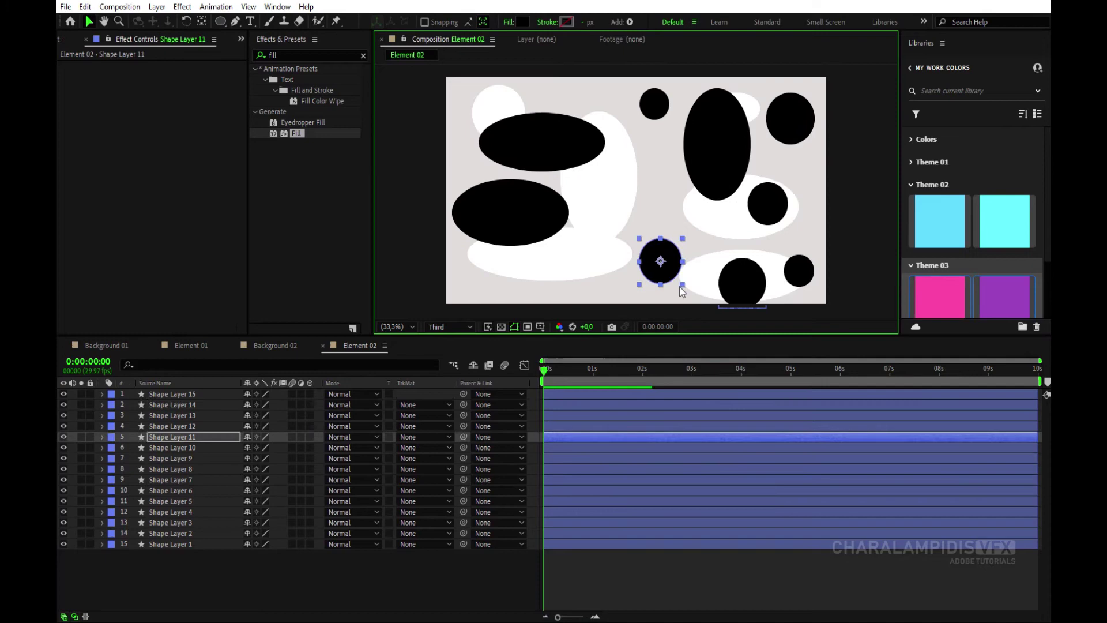
left_click_drag(742, 282, 729, 275)
left_click_drag(799, 270, 777, 274)
left_click(532, 297)
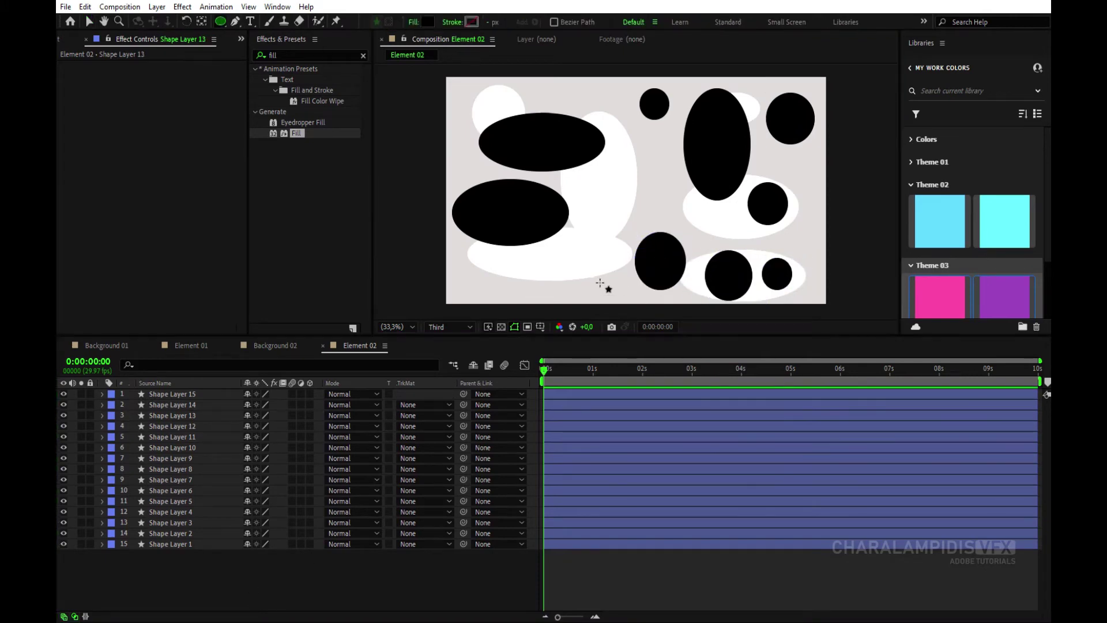
left_click_drag(569, 267, 599, 297)
left_click(103, 394)
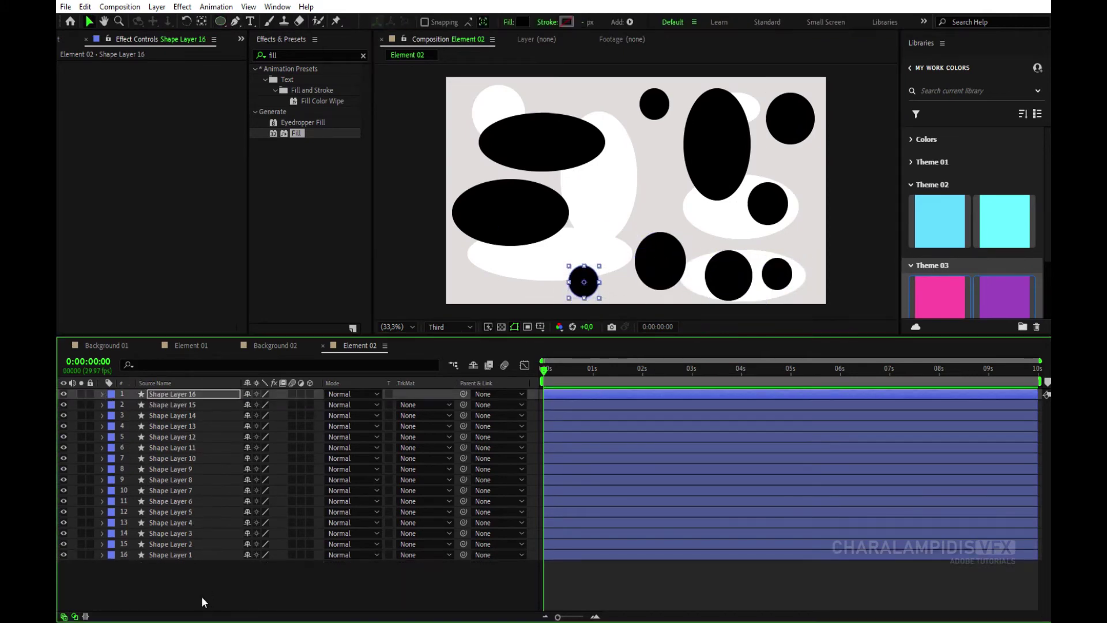
left_click(171, 580)
right_click(171, 578)
Add a null object layer and name it control.
mouse_move(222, 427)
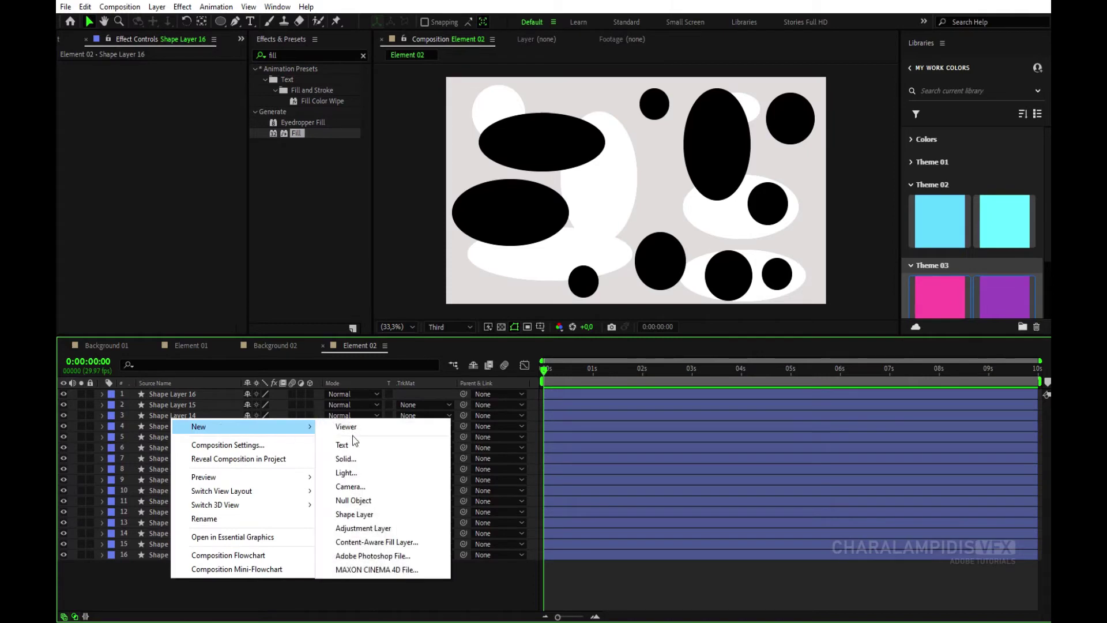
left_click(353, 500)
key("Return")
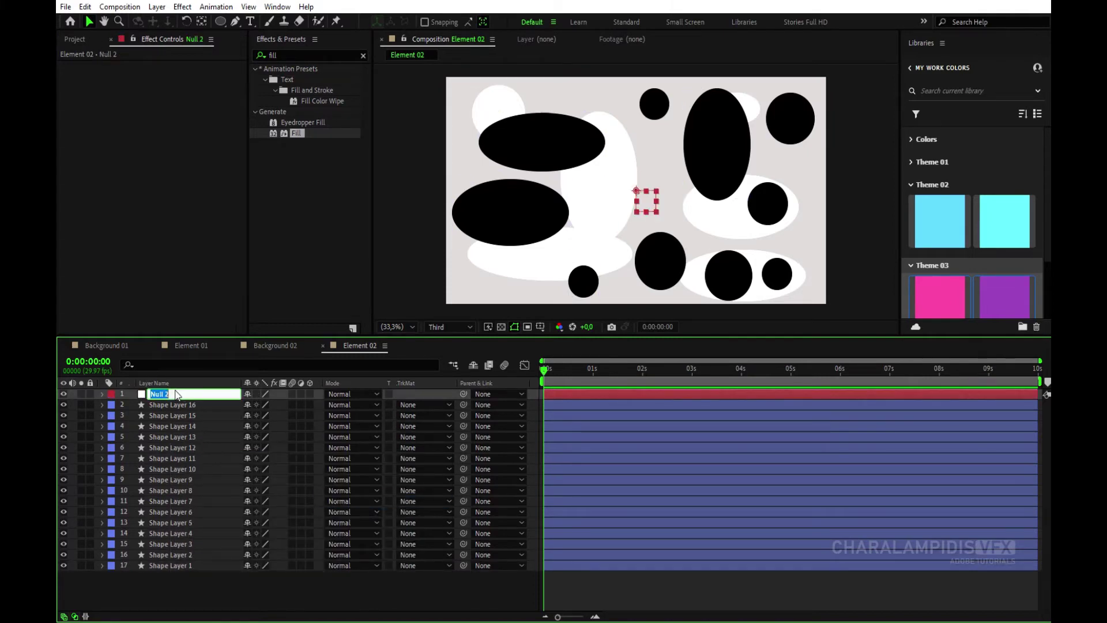
type("control")
key("Return")
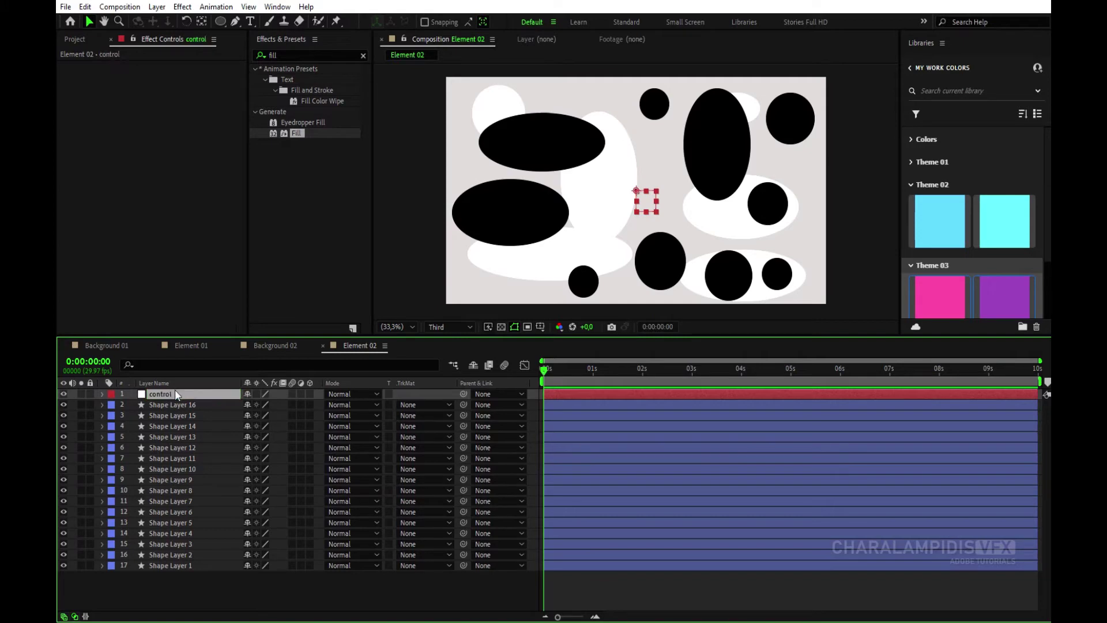
Select Shape Layers 16 through 1 and parent them all to the control null.
left_click(171, 404)
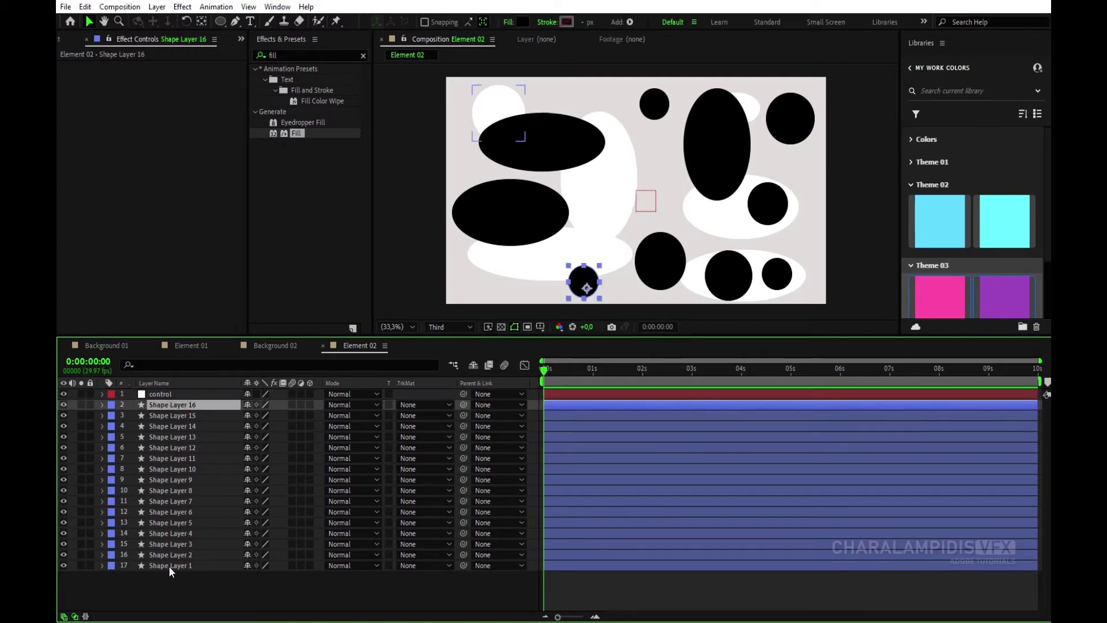
left_click(169, 565, "shift")
left_click_drag(464, 405, 149, 396)
left_click(171, 587)
right_click(172, 584)
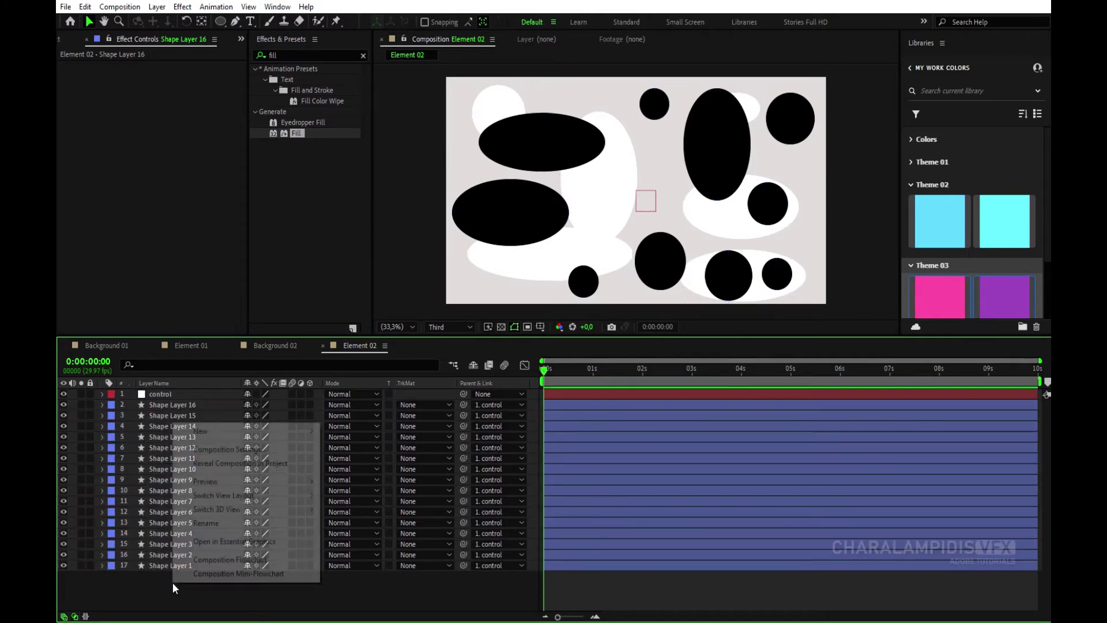
Add an adjustment layer and name it fx.
mouse_move(268, 428)
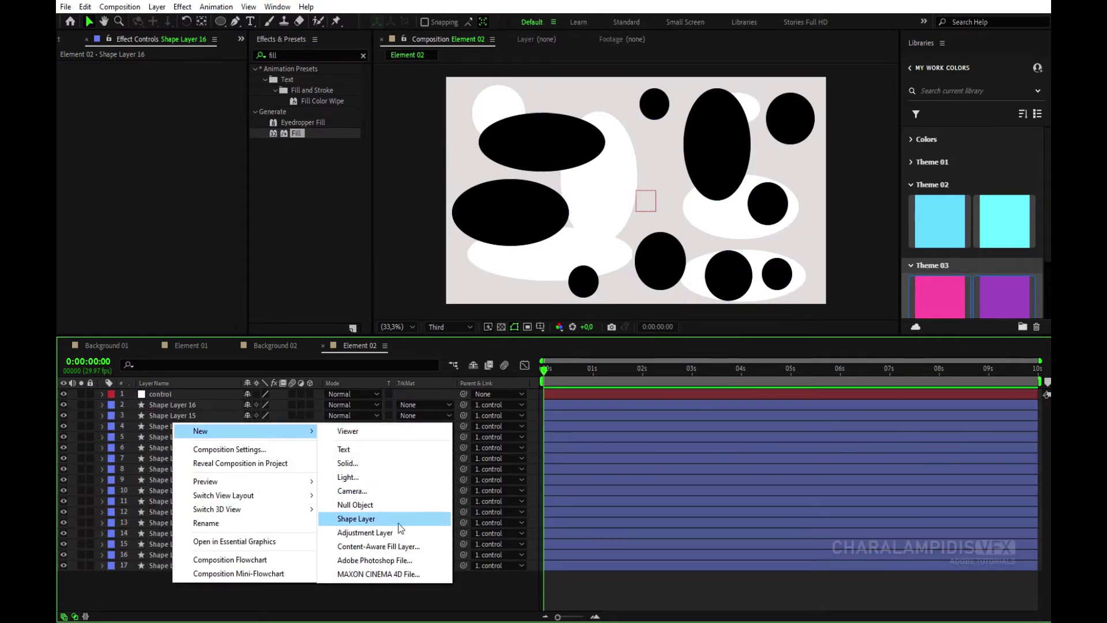
left_click(365, 532)
key("Return")
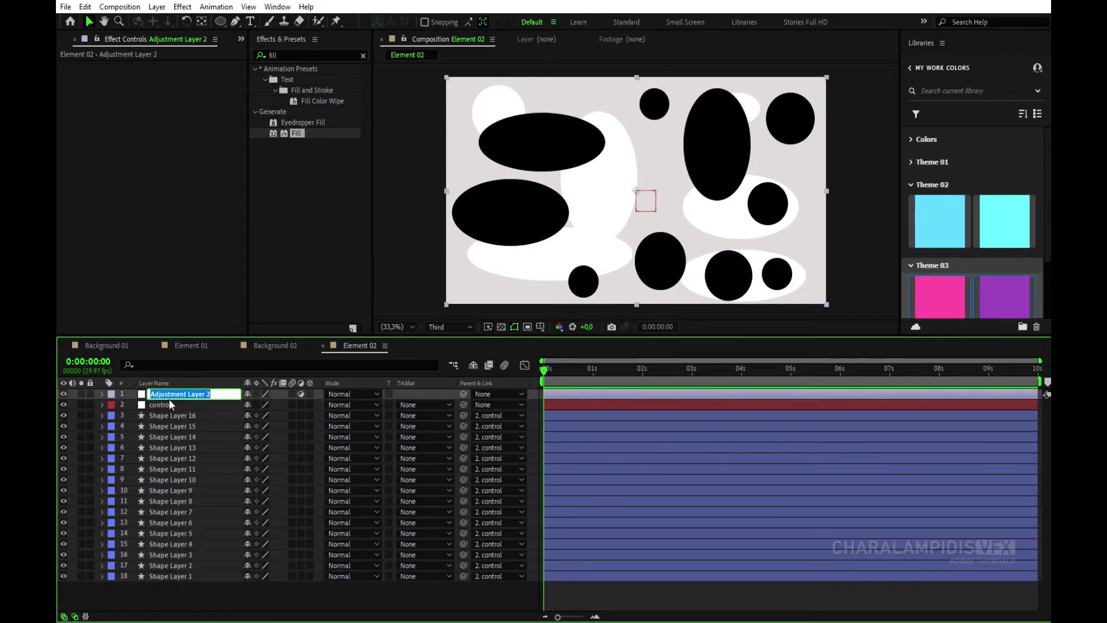
type("fx")
key("Return")
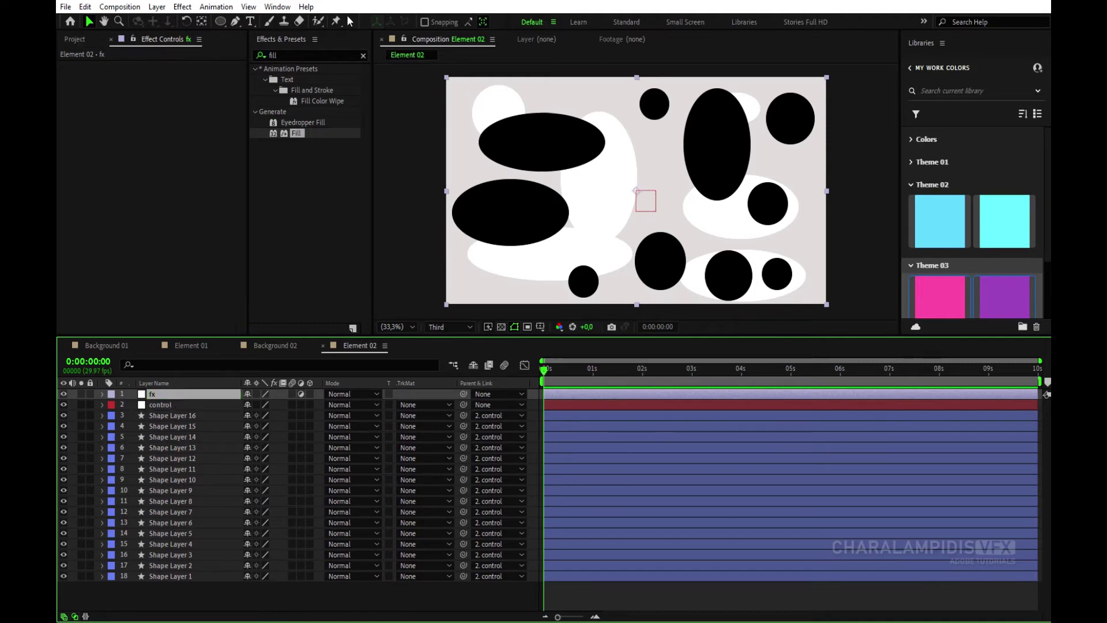
Search 'cc re' and apply CC RepeTile to the fx layer.
double_click(295, 55)
type("cc re")
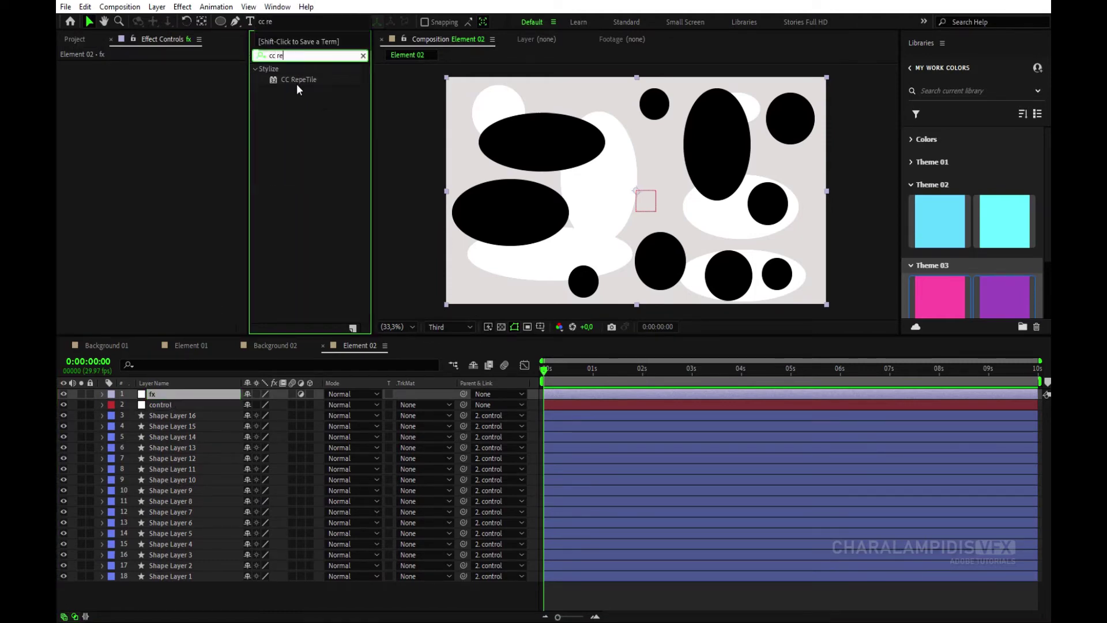
left_click_drag(297, 82, 170, 156)
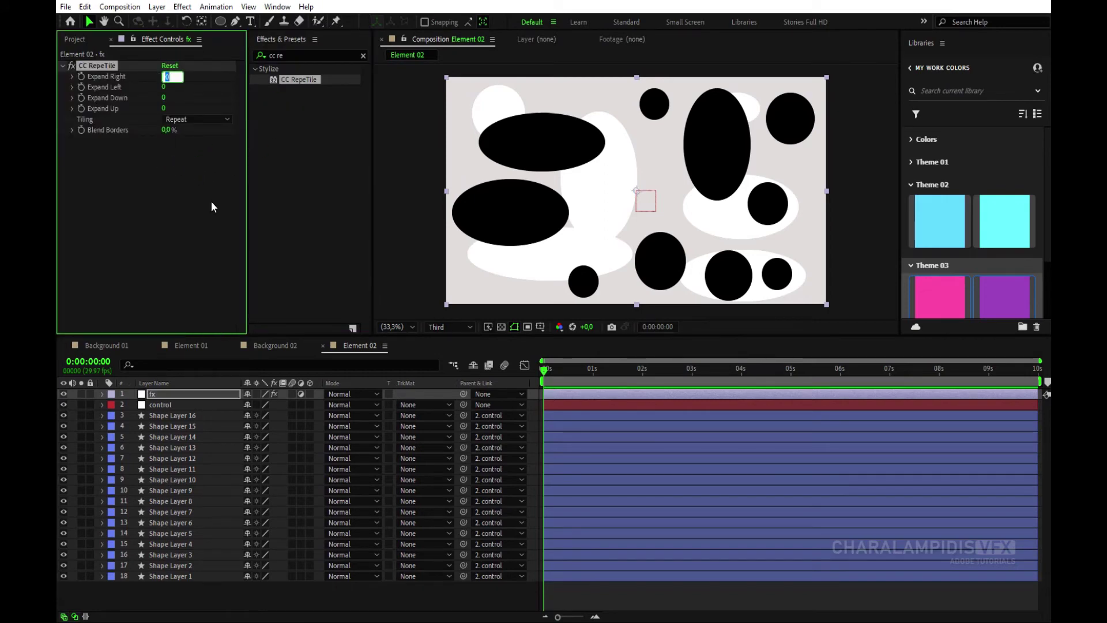
Set CC RepeTile's Expand Right to 3858 and start a Position keyframe on control at 0s.
type("3858")
key("Return")
left_click(164, 404)
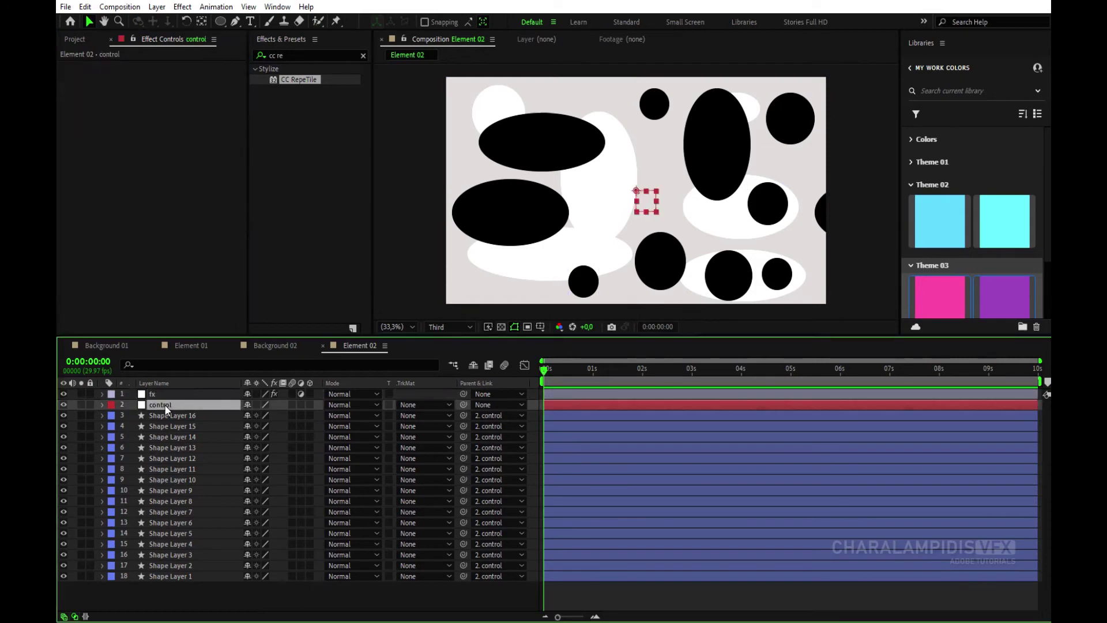
key("p")
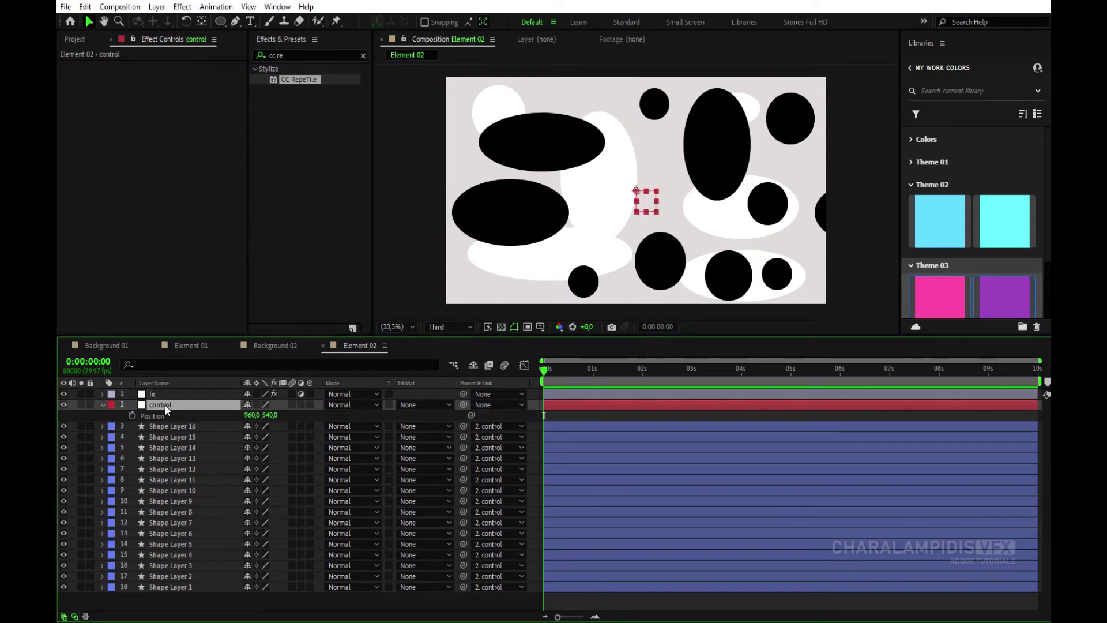
left_click(132, 416)
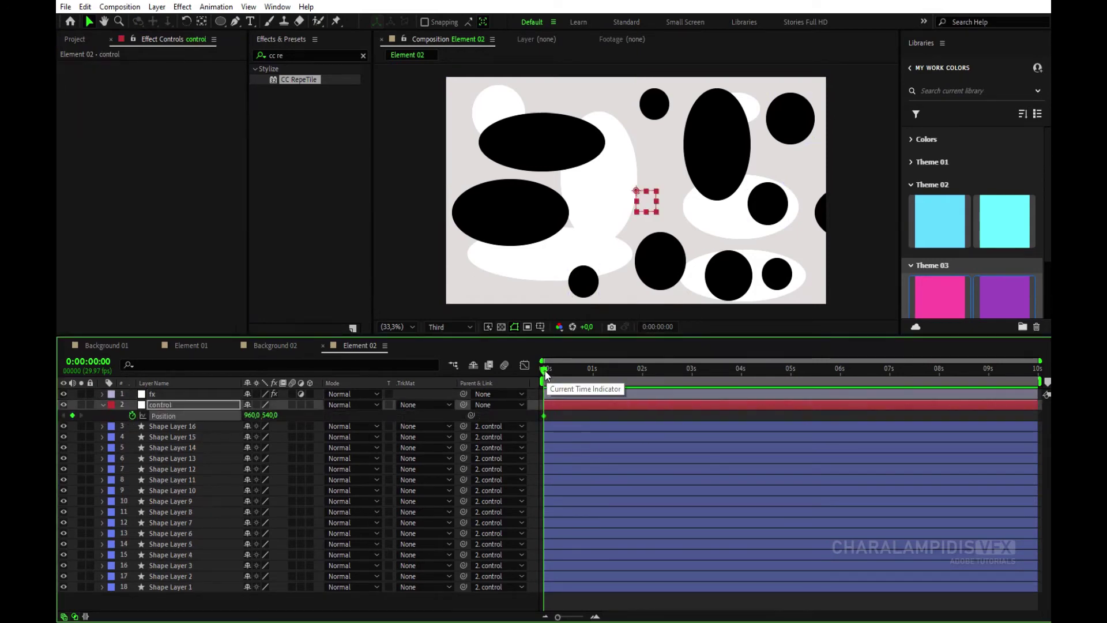
Keyframe control's X position to -1080 at the comp end and scrub to check the slide.
left_click(743, 369)
key("End")
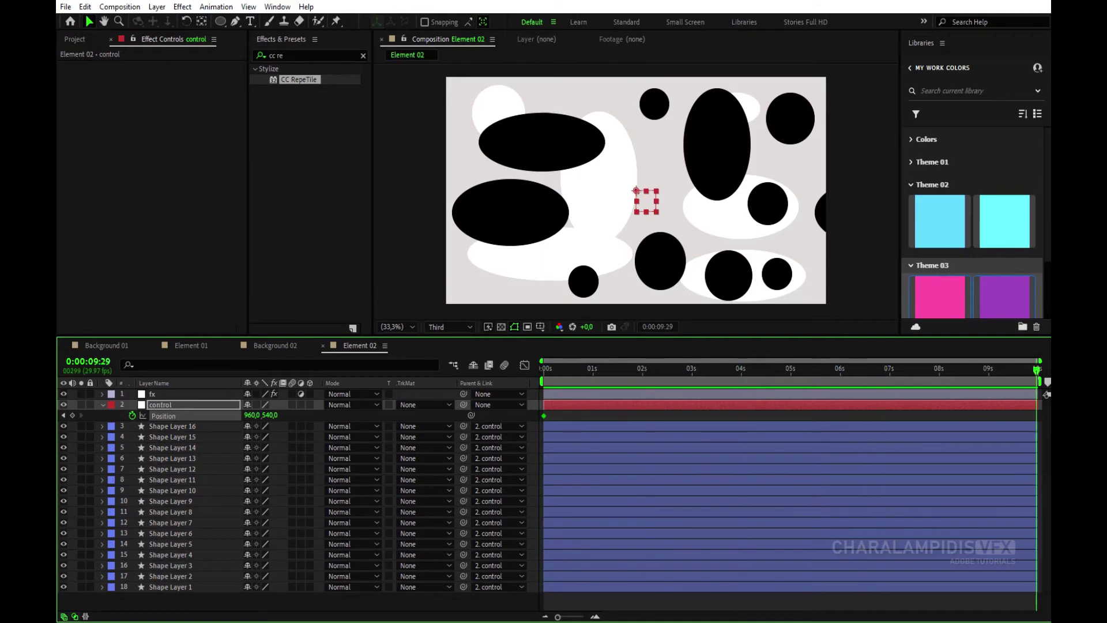
left_click(255, 415)
type("-1080")
key("Return")
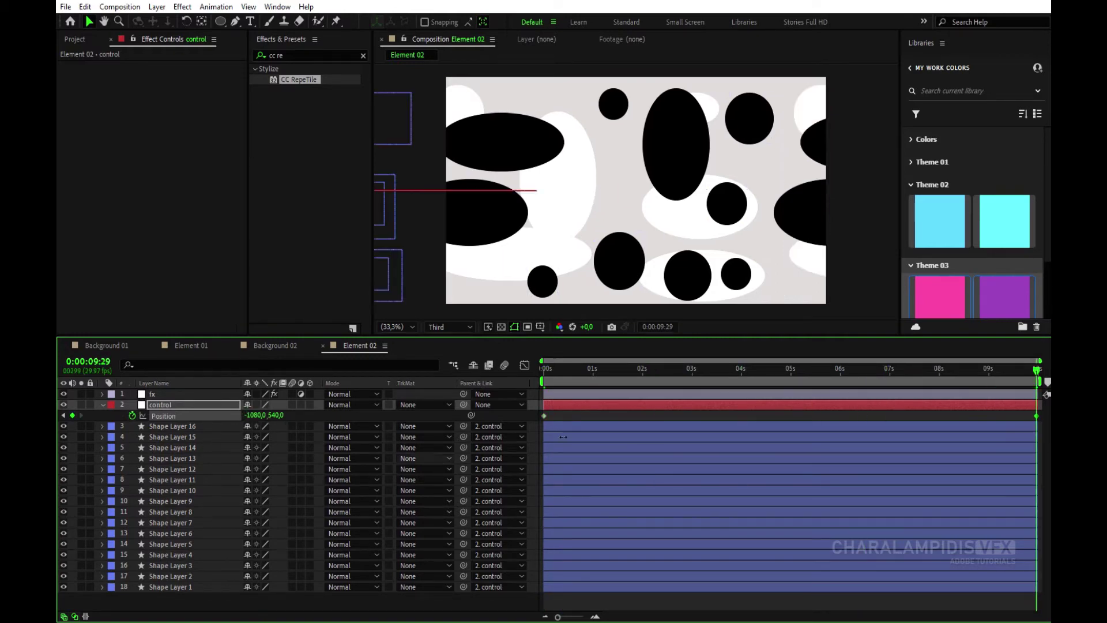
left_click(551, 371)
left_click_drag(551, 370, 1036, 372)
left_click_drag(845, 372, 679, 370)
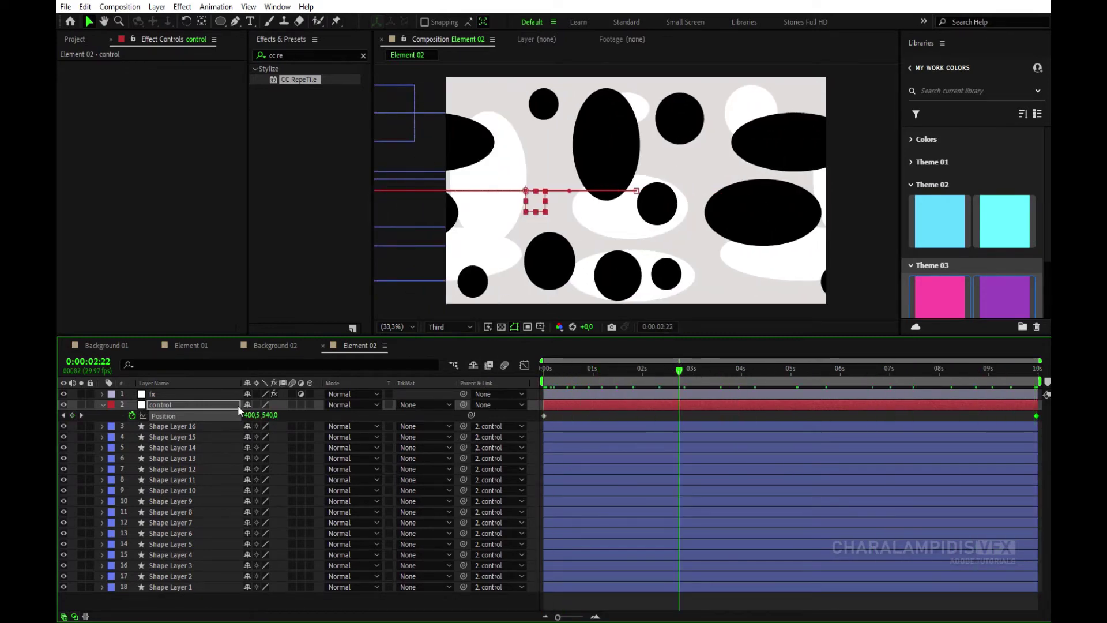
left_click(102, 405)
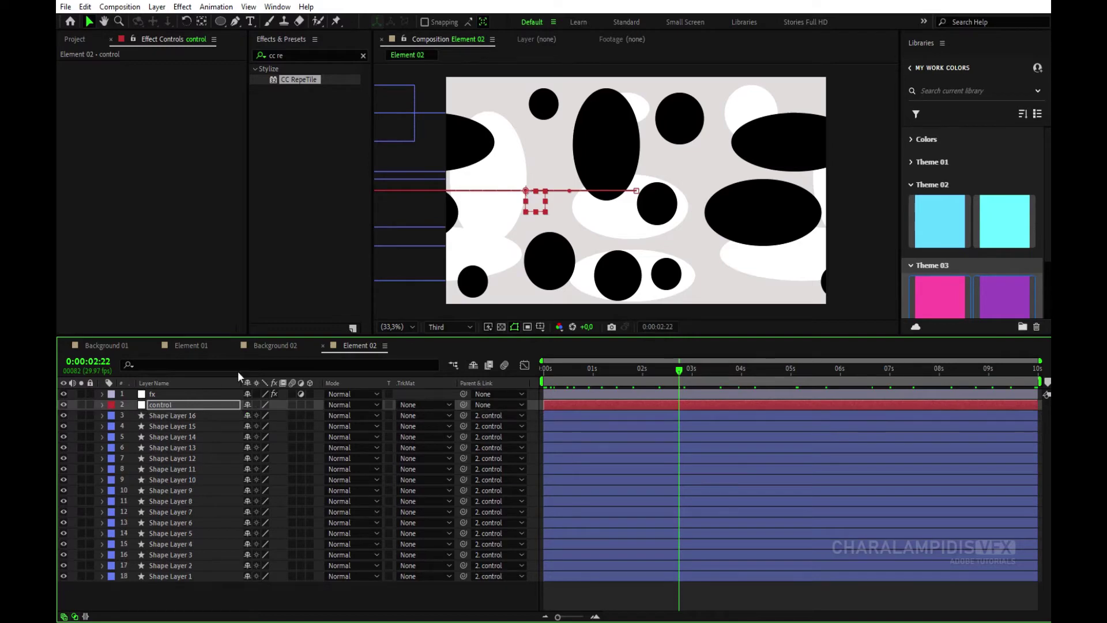
In Background 02, place Element 02 from the Project panel above the BG layer.
left_click(272, 346)
left_click(73, 40)
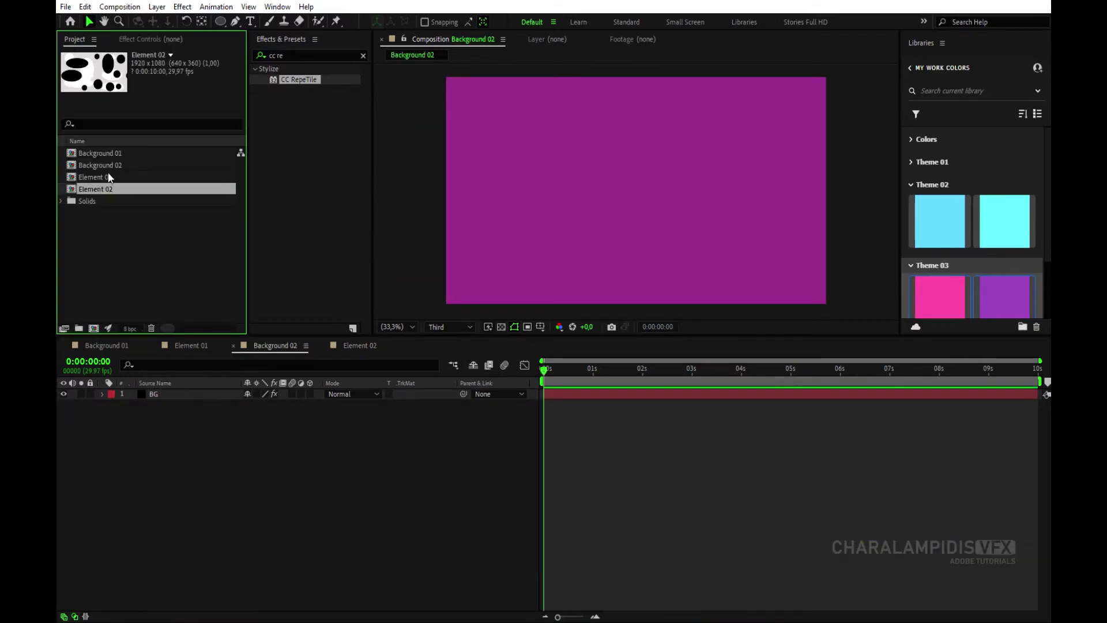
left_click_drag(106, 192, 163, 398)
Apply Tint to Element 02 and map black to the Theme 02 cyan swatch.
left_click(292, 55)
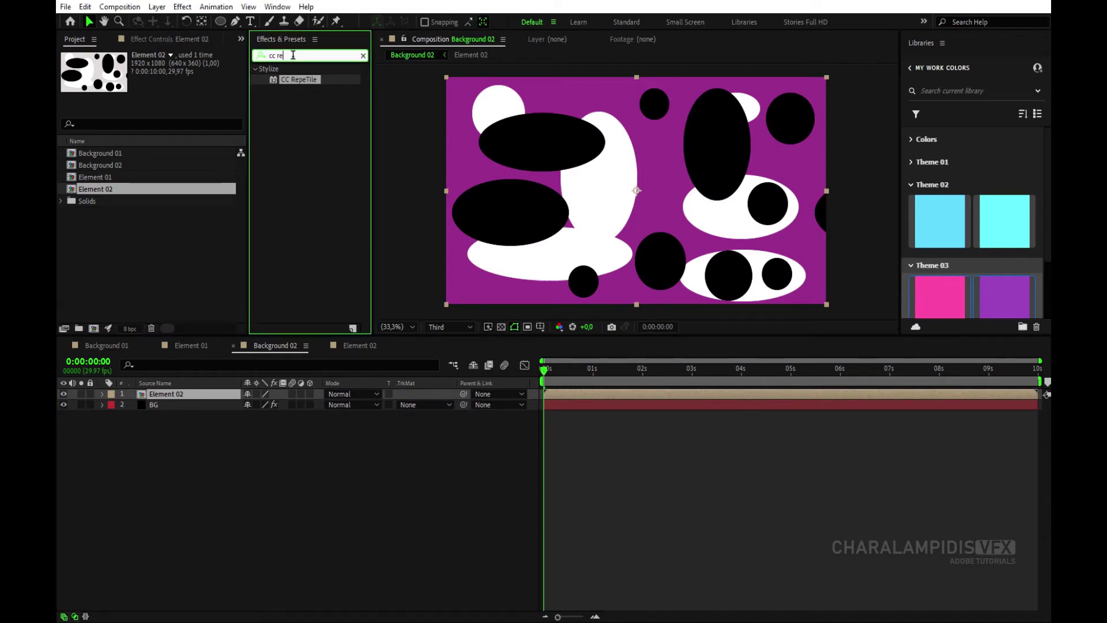
type("tint")
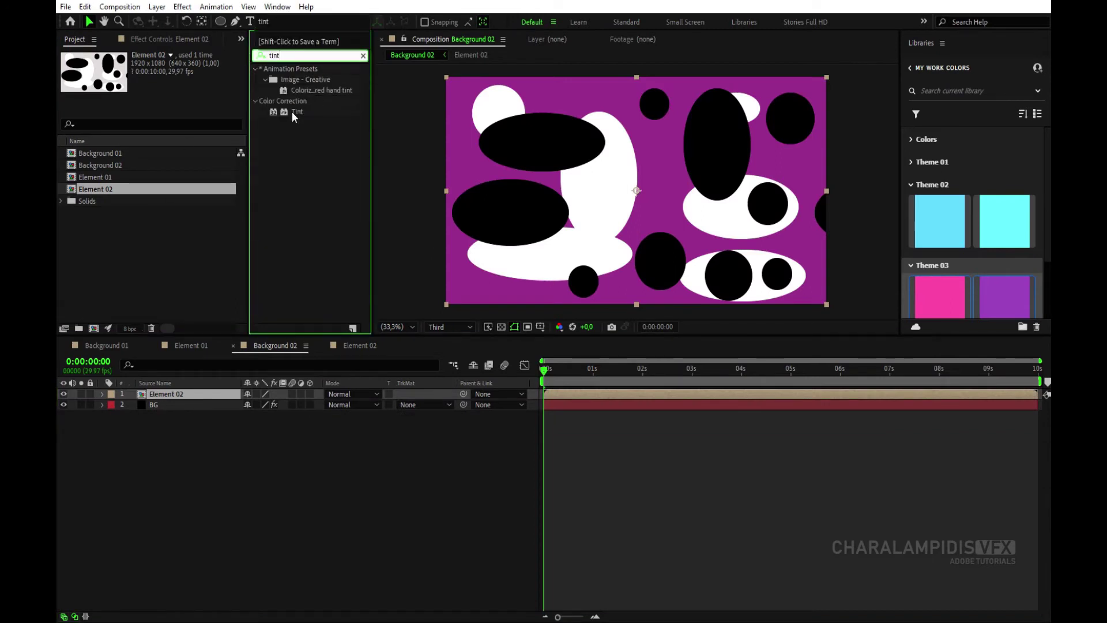
left_click_drag(292, 112, 198, 393)
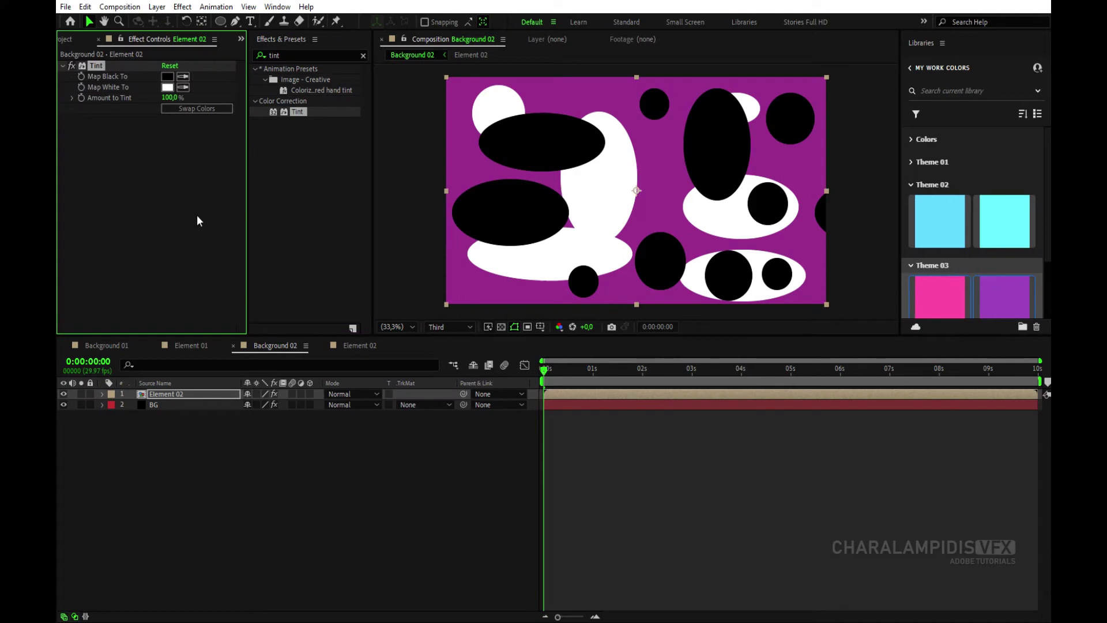
key("F2")
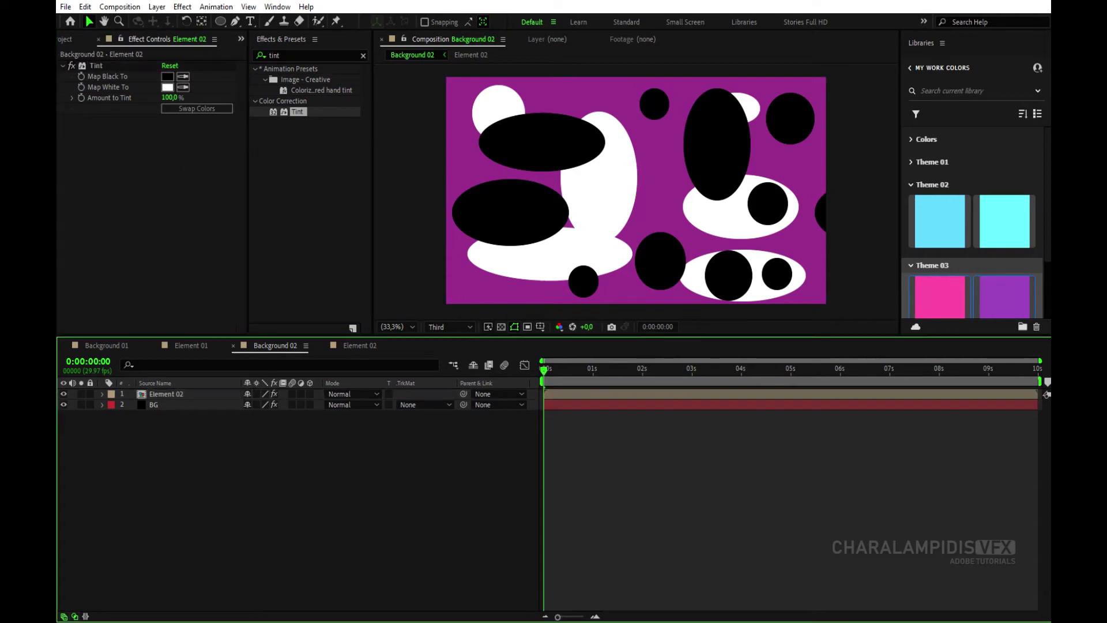
left_click(183, 76)
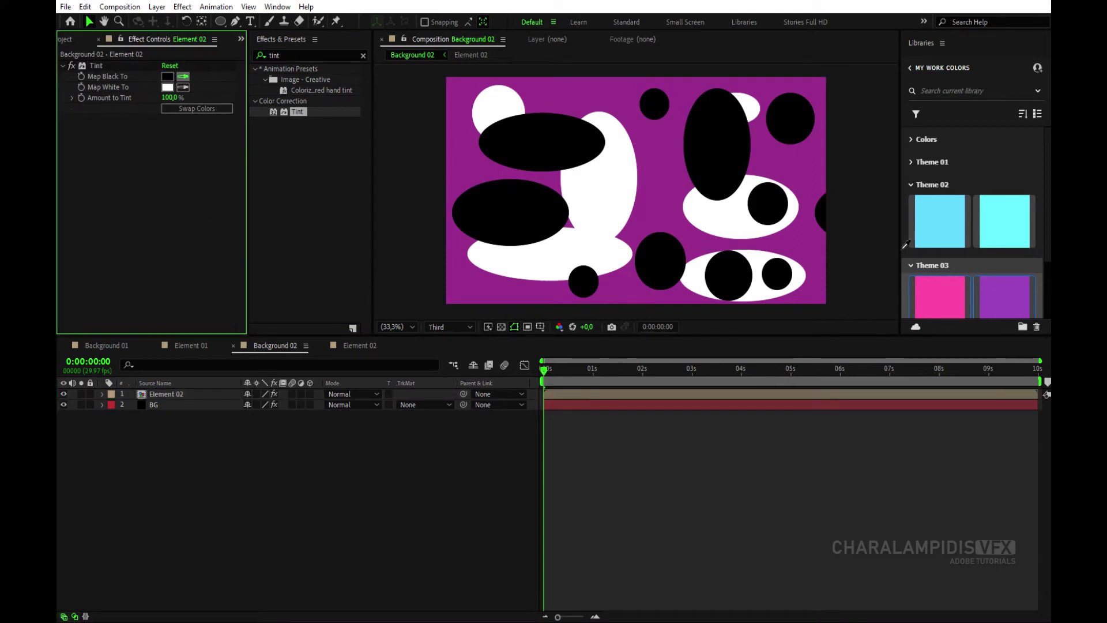
left_click(940, 222)
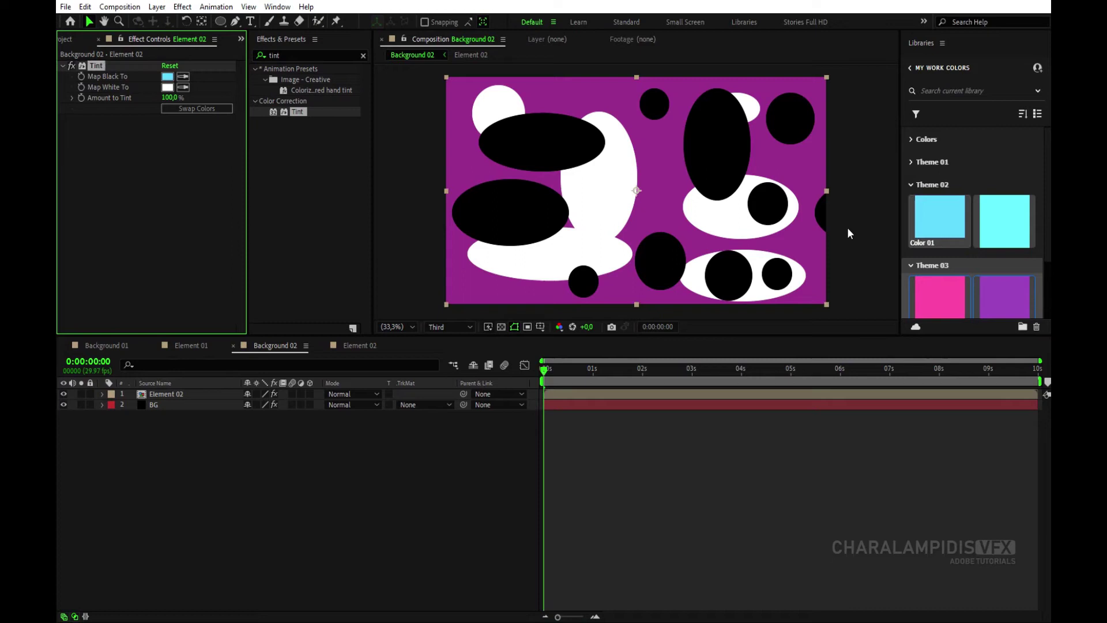
left_click(183, 87)
Map Tint's white to the second cyan theme colour, then apply Wave Warp to Element 02.
left_click(1005, 222)
left_click(641, 393)
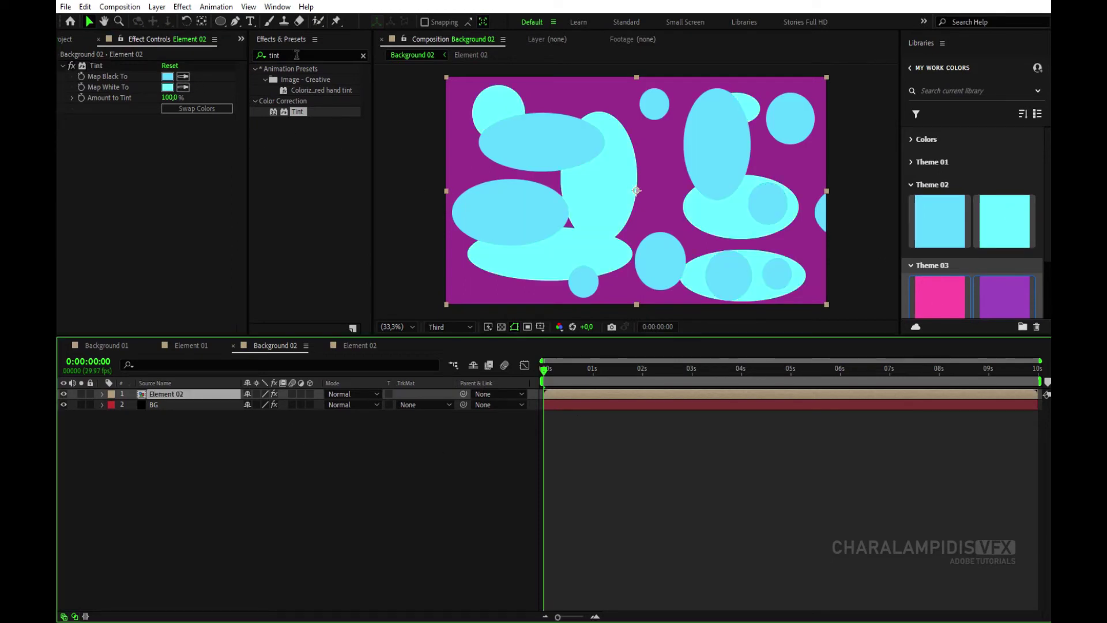
left_click(296, 55)
type("warp")
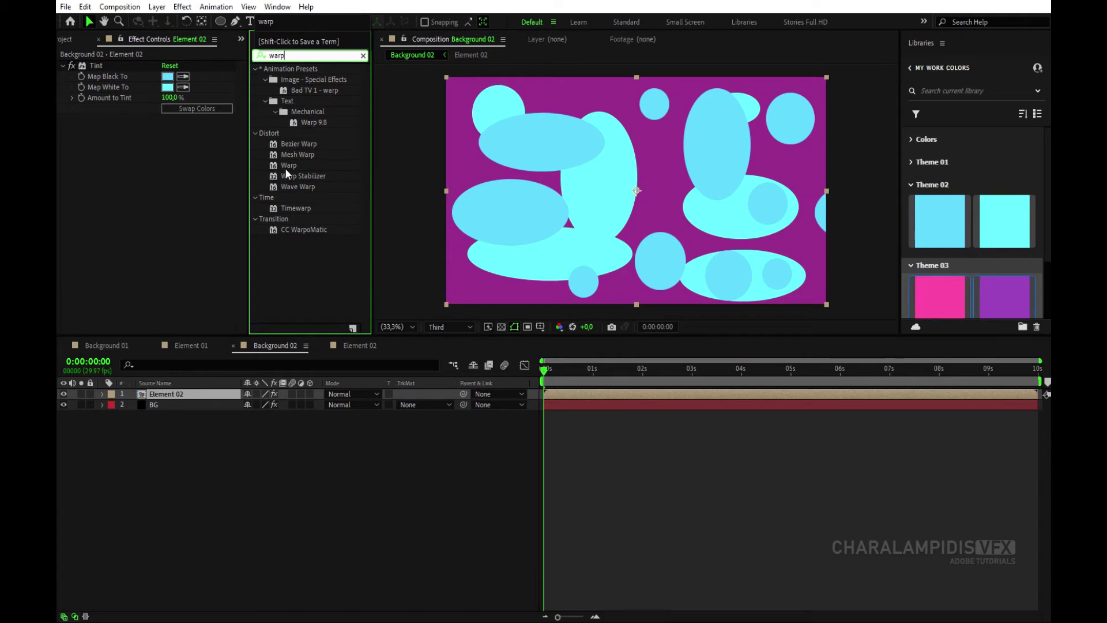
mouse_move(298, 186)
left_mouse_down()
mouse_move(161, 234)
mouse_move(192, 259)
left_mouse_up()
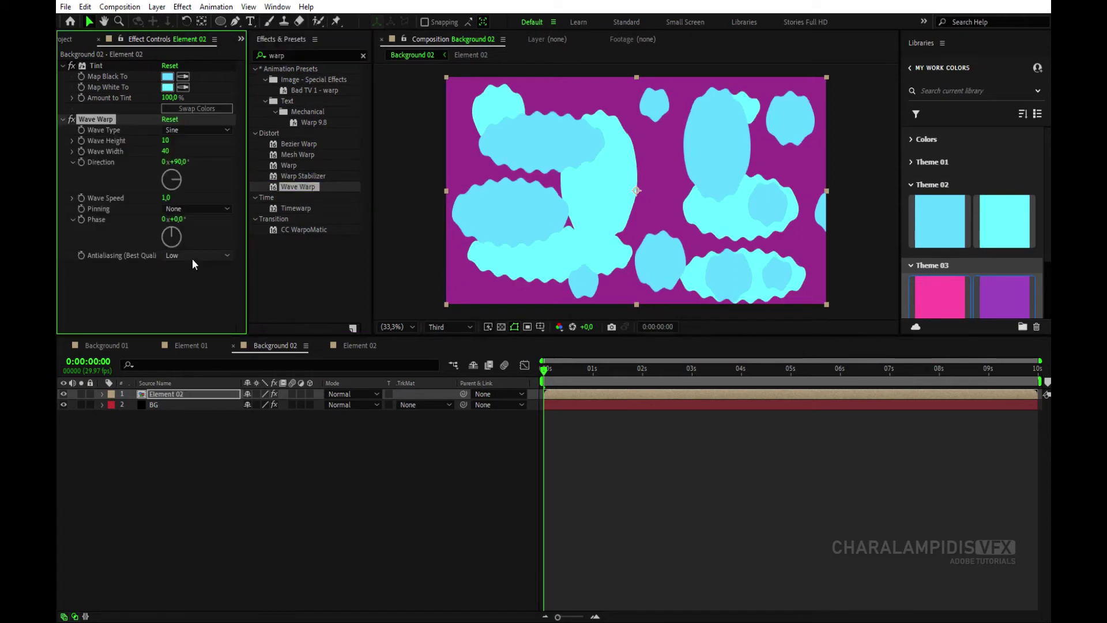
Set Wave Warp's Wave Height to 71 and Wave Width to 1570.
left_click(167, 142)
type("71")
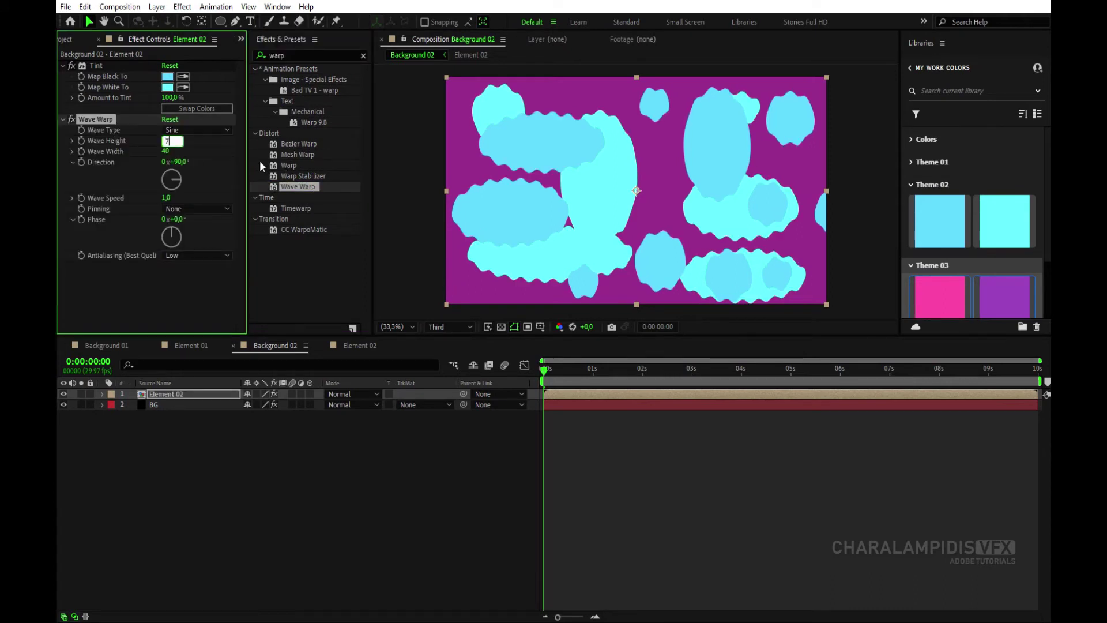
key("Return")
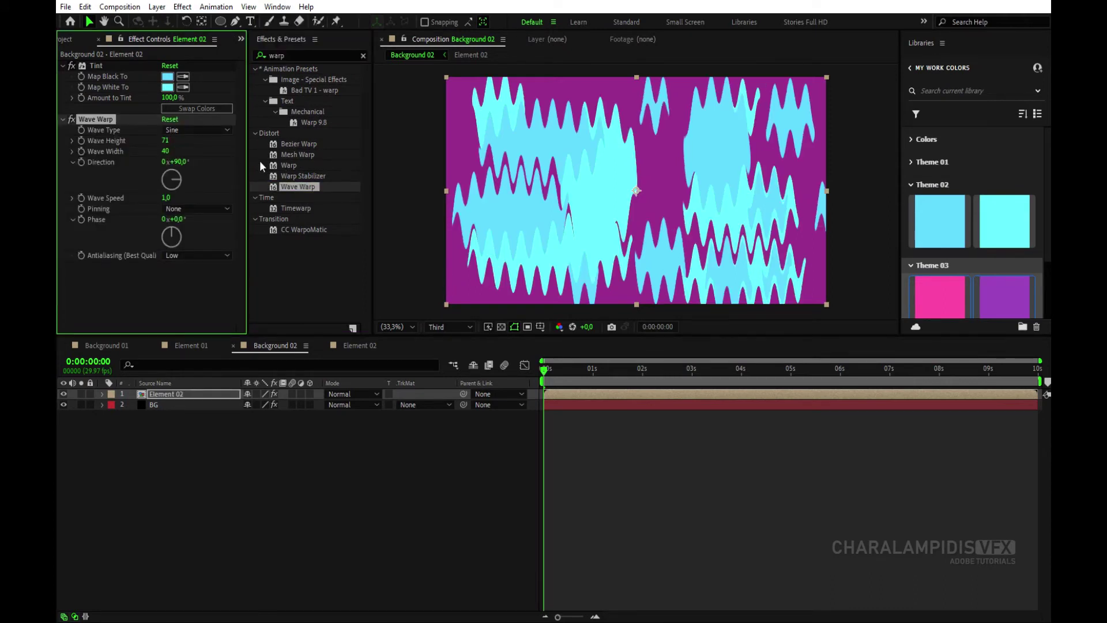
left_click(167, 152)
type("1570")
key("Return")
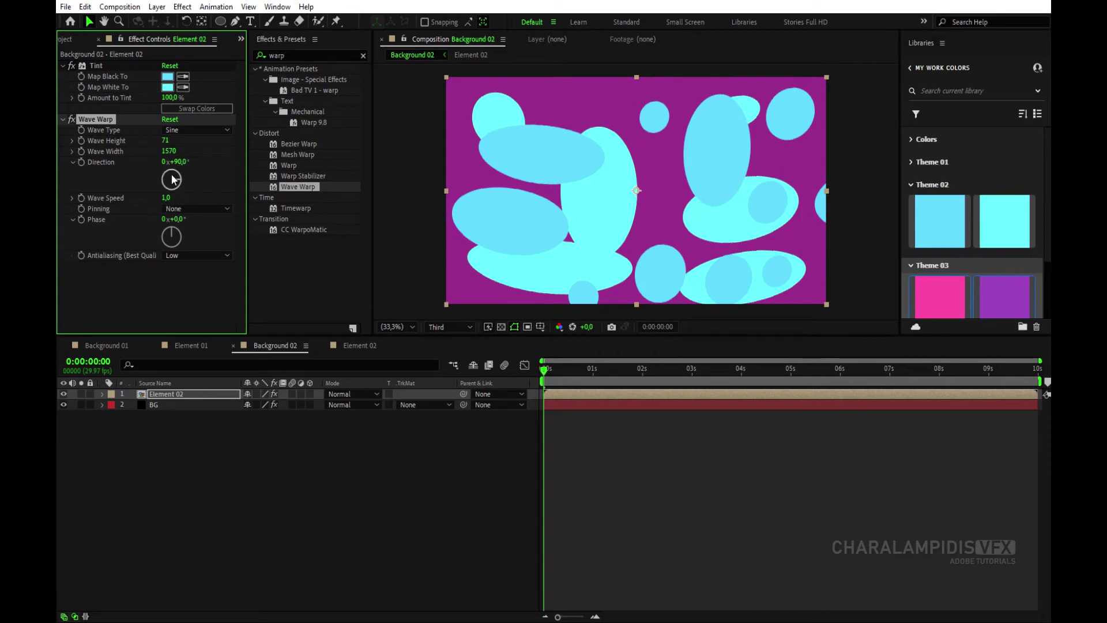
Set Wave Warp's direction to 26°, a slow wave speed, and phase to 35°.
left_click(177, 162)
type("26")
key("Return")
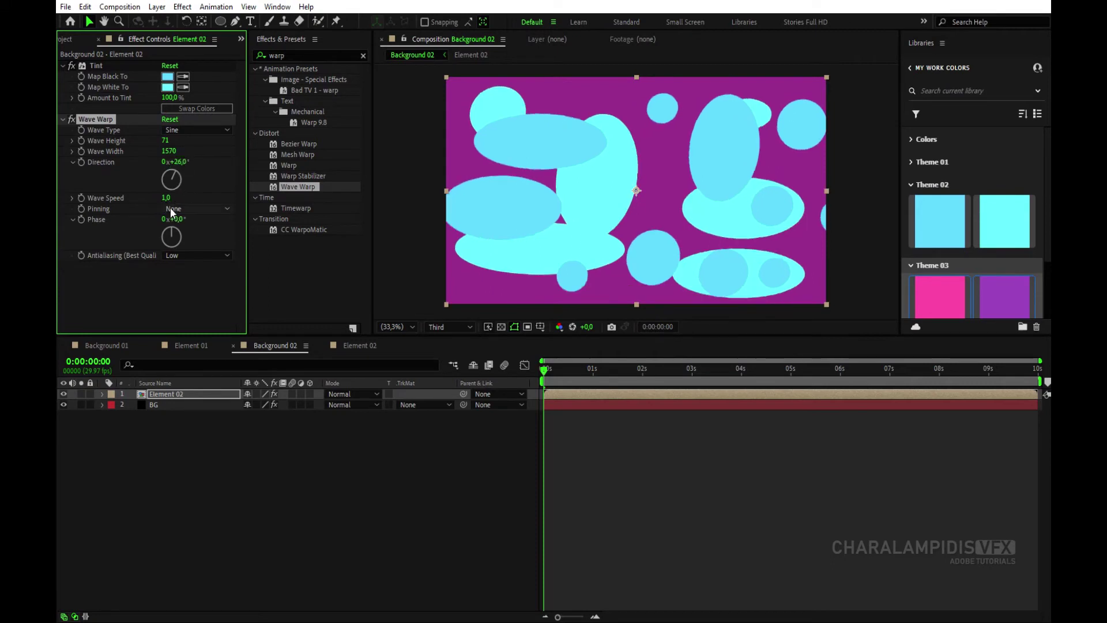
left_click(166, 198)
type("0,2")
key("Return")
type("35")
key("Return")
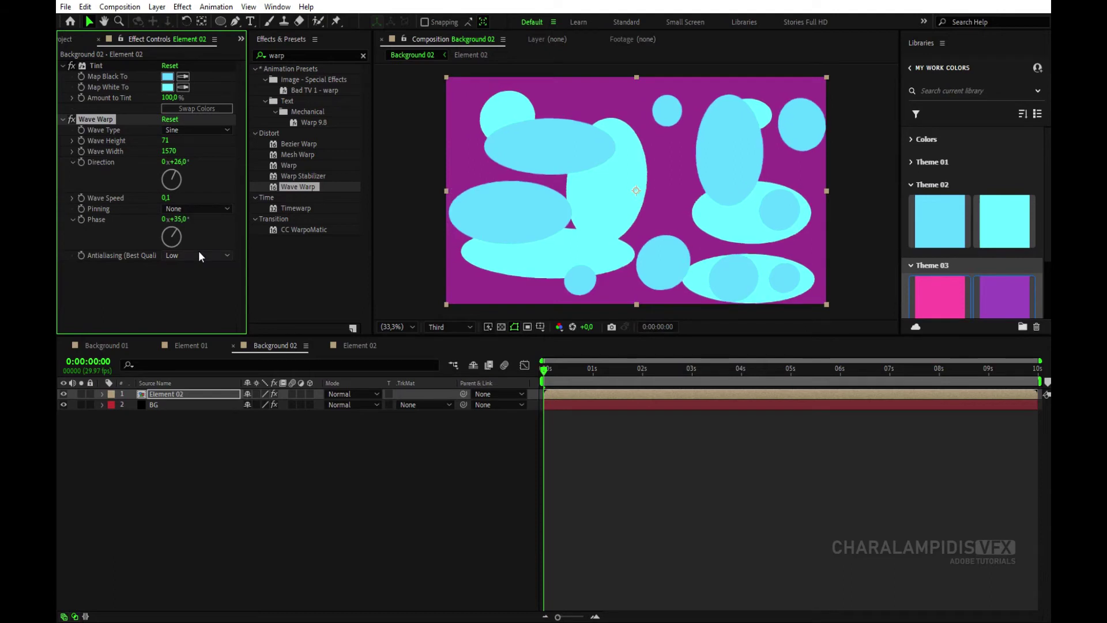
Reveal Wave Warp's Compositing Options and add an Effect Opacity keyframe at 1 second.
left_click(158, 394)
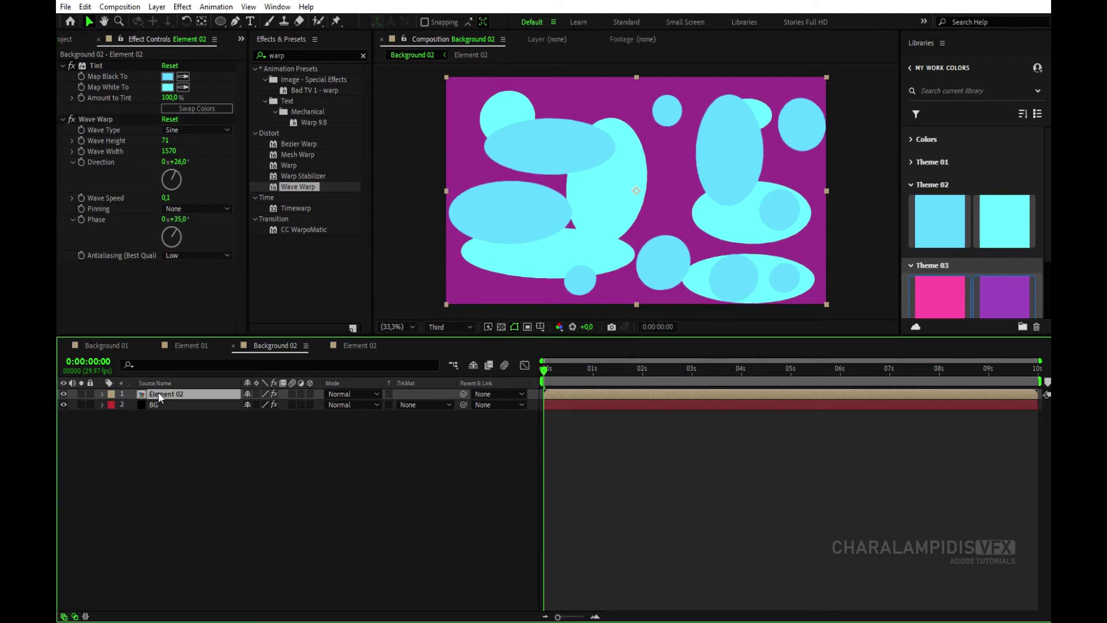
key("e")
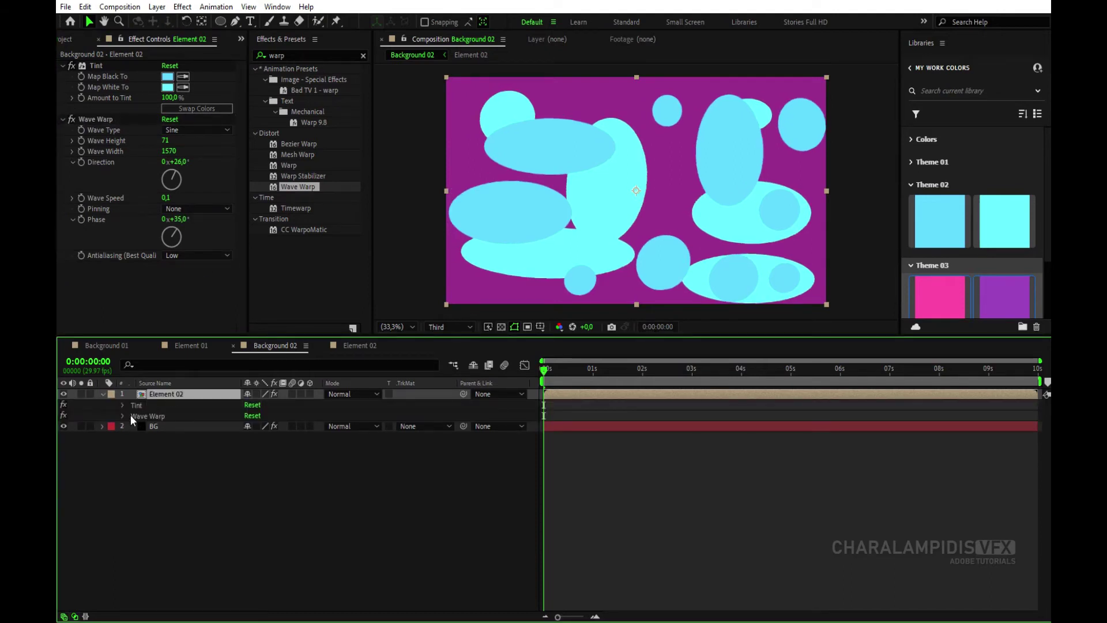
left_click(122, 416)
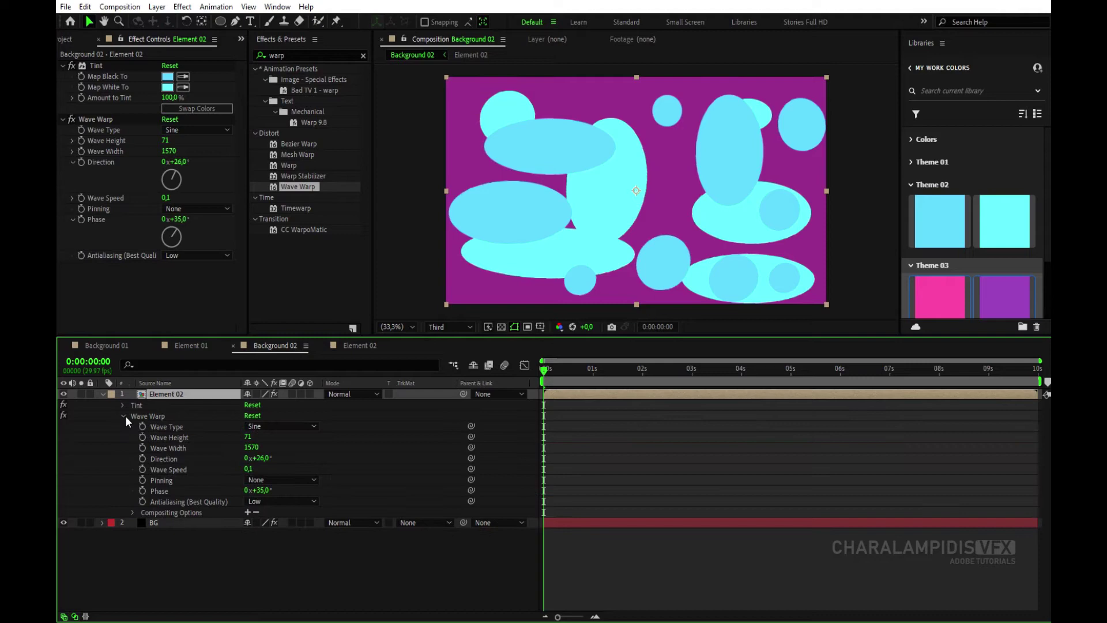
left_click(134, 511)
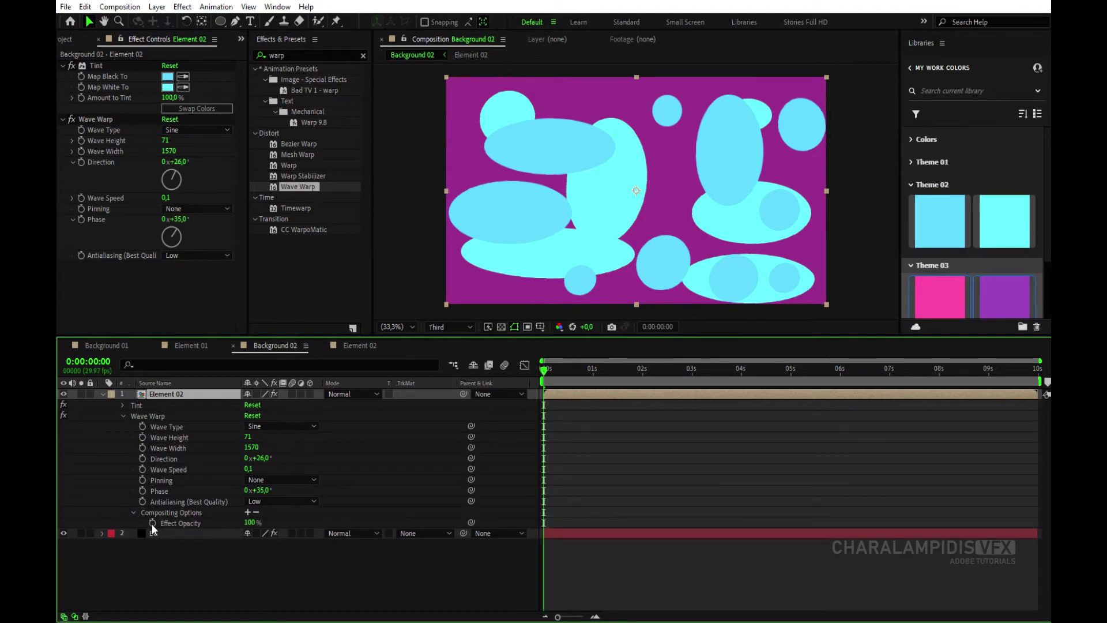
left_click(593, 368)
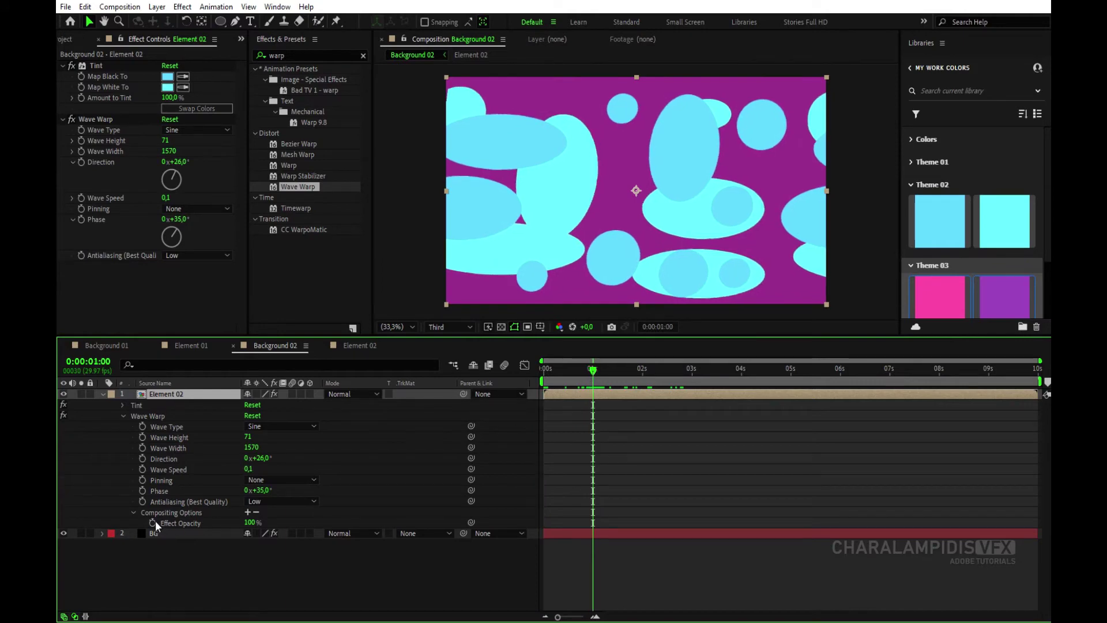
left_click(152, 523)
Keyframe Effect Opacity at 0% at the start, hold at 9 seconds, and 0% on the last frame.
left_click_drag(593, 370, 500, 375)
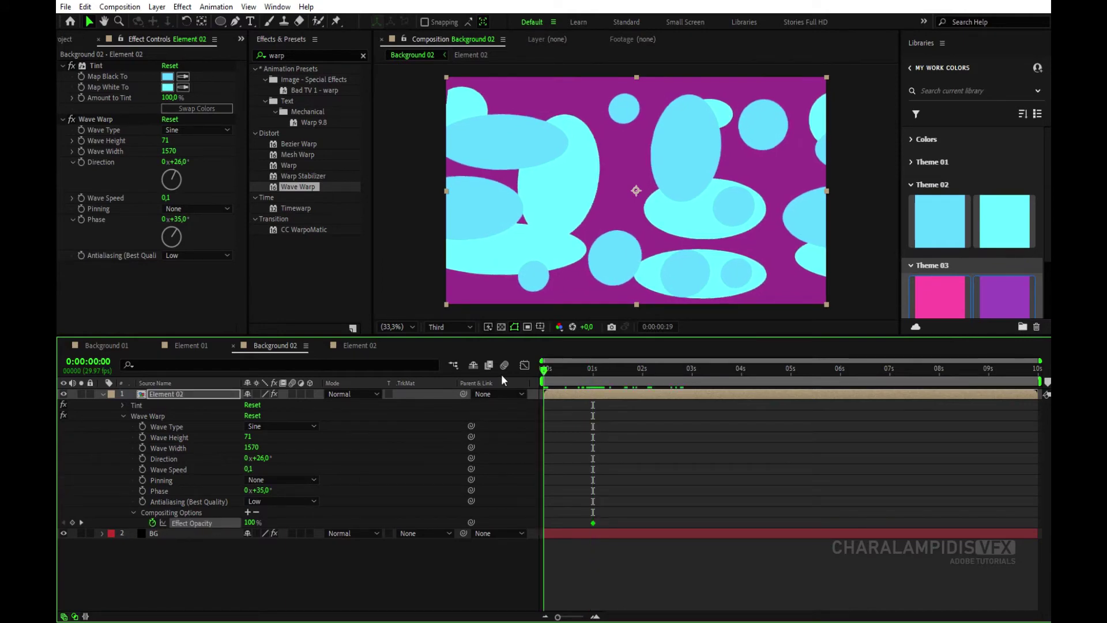
left_click(250, 523)
type("0")
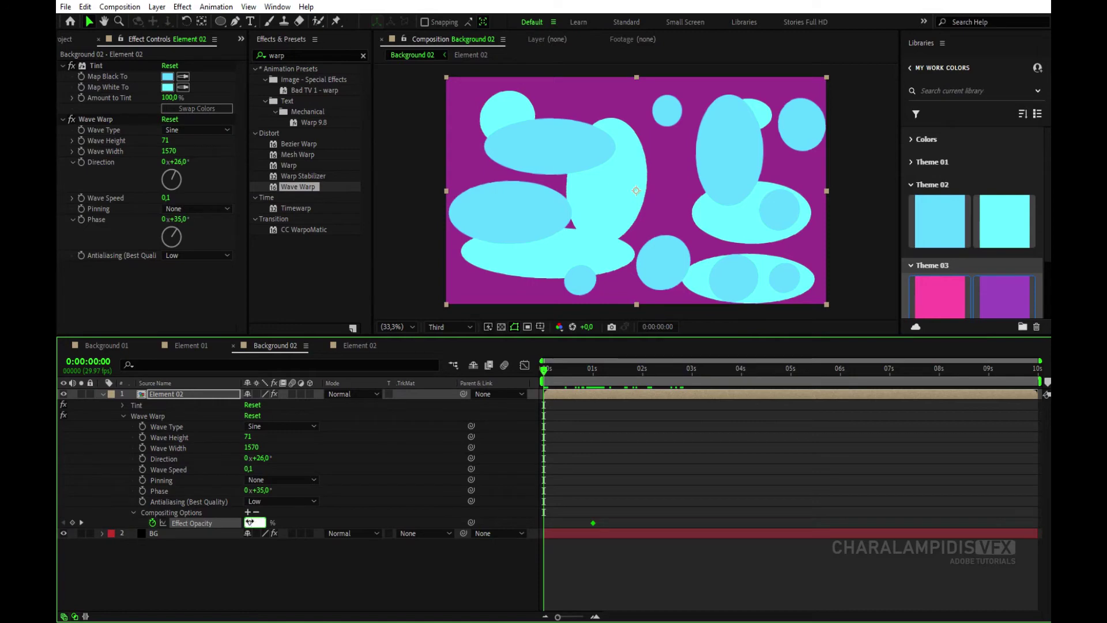
key("Return")
left_click_drag(939, 377, 990, 387)
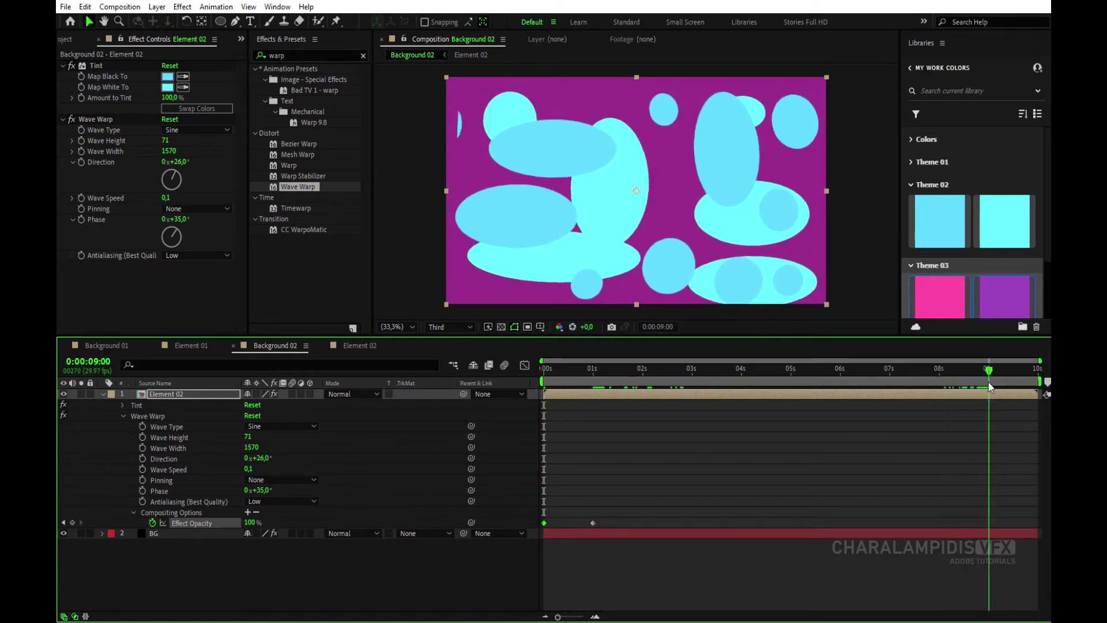
left_click(72, 523)
key("End")
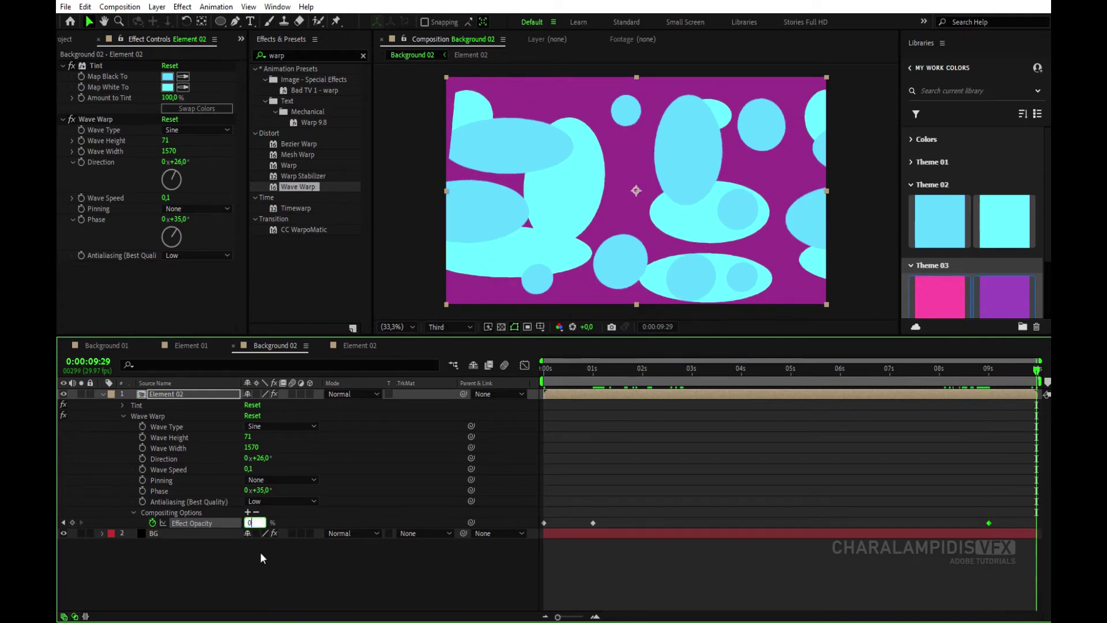
key("Return")
Apply Directional Blur to Element 02 with Direction 19° and Blur Length 689.
left_click(103, 395)
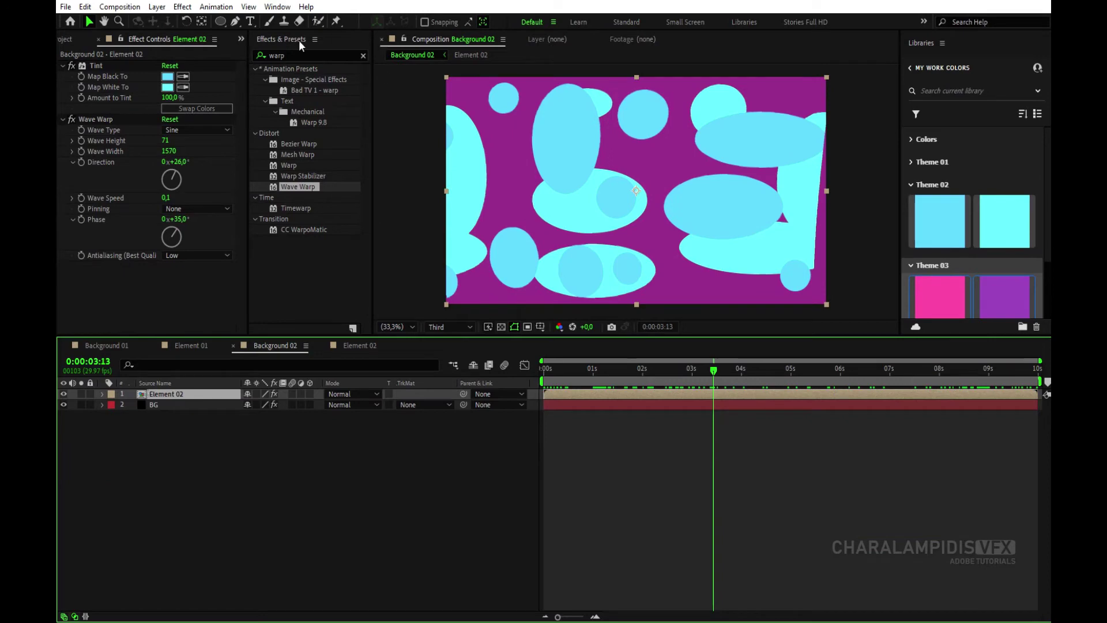
double_click(289, 56)
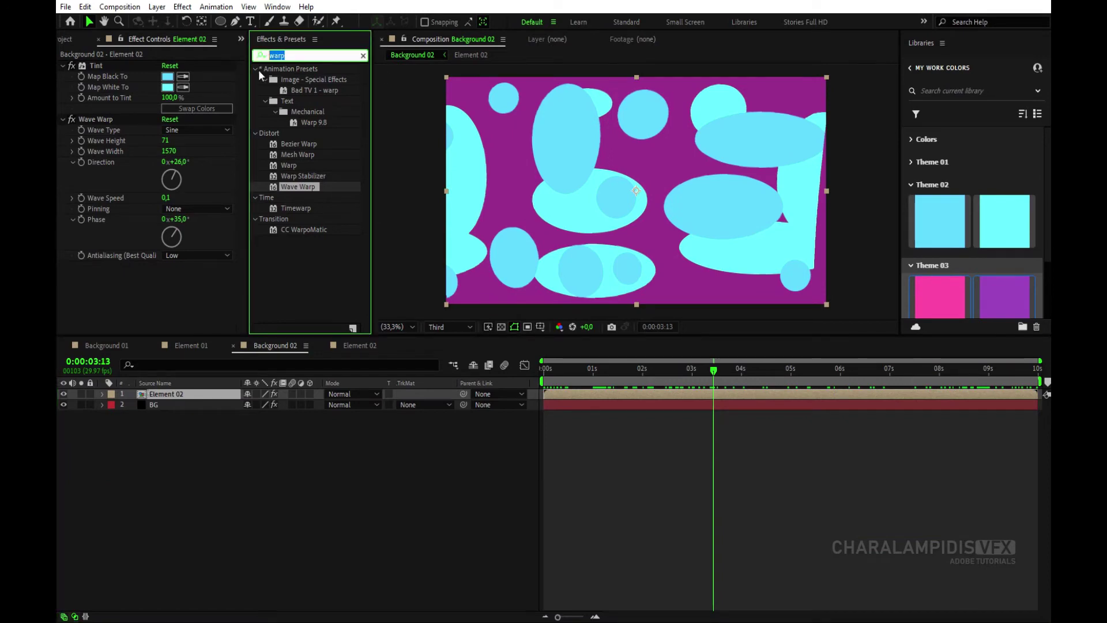
type("dir")
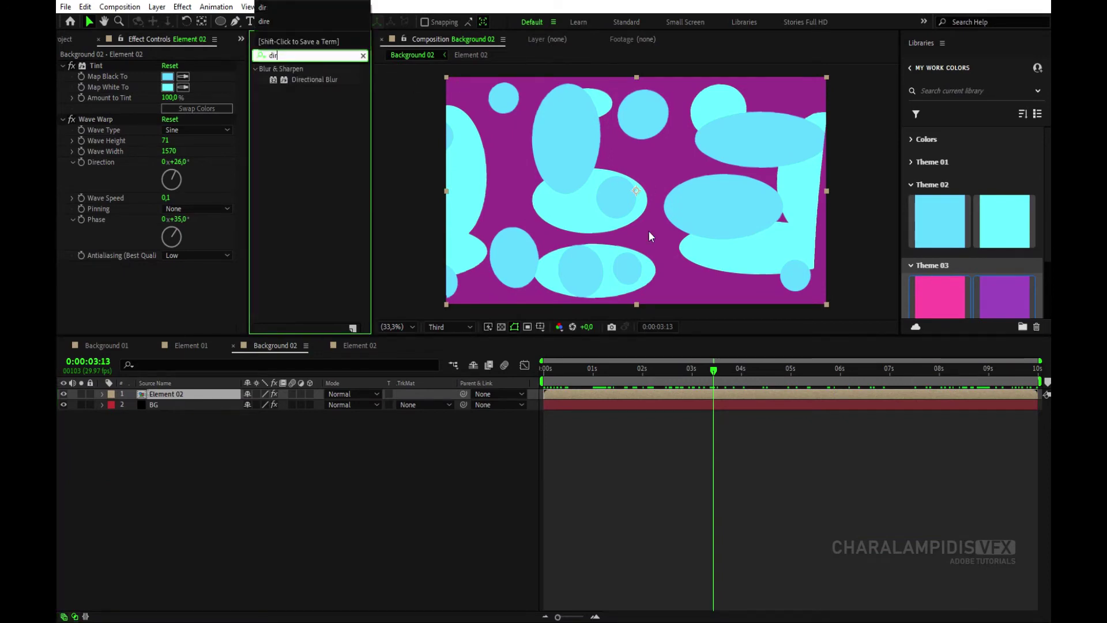
left_click_drag(316, 80, 116, 304)
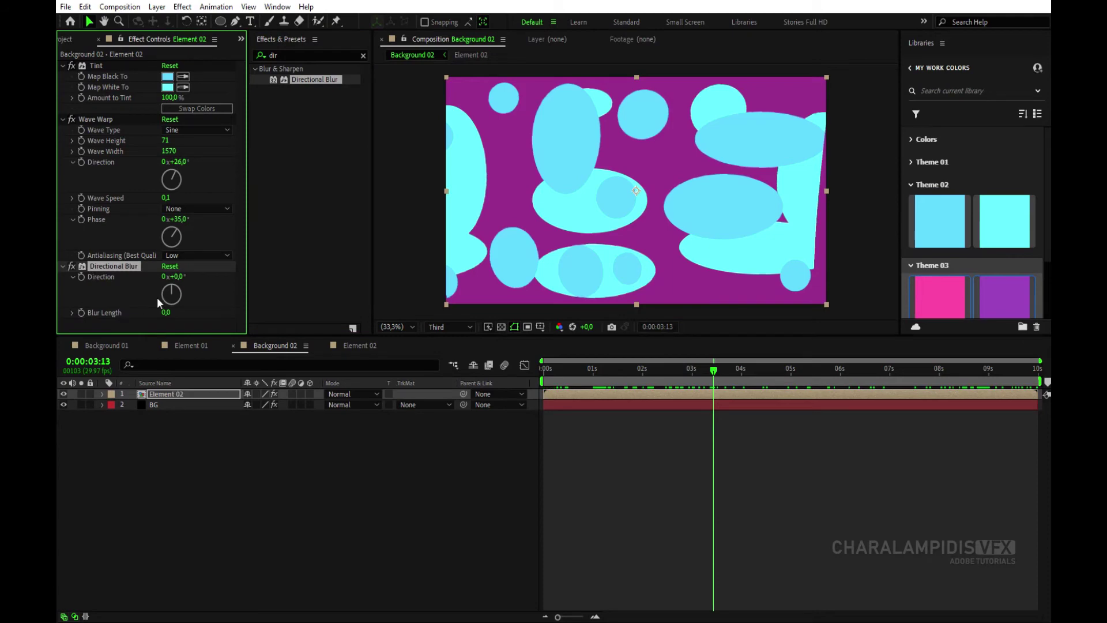
left_click(176, 277)
key("Return")
left_click(166, 314)
type("689")
key("Return")
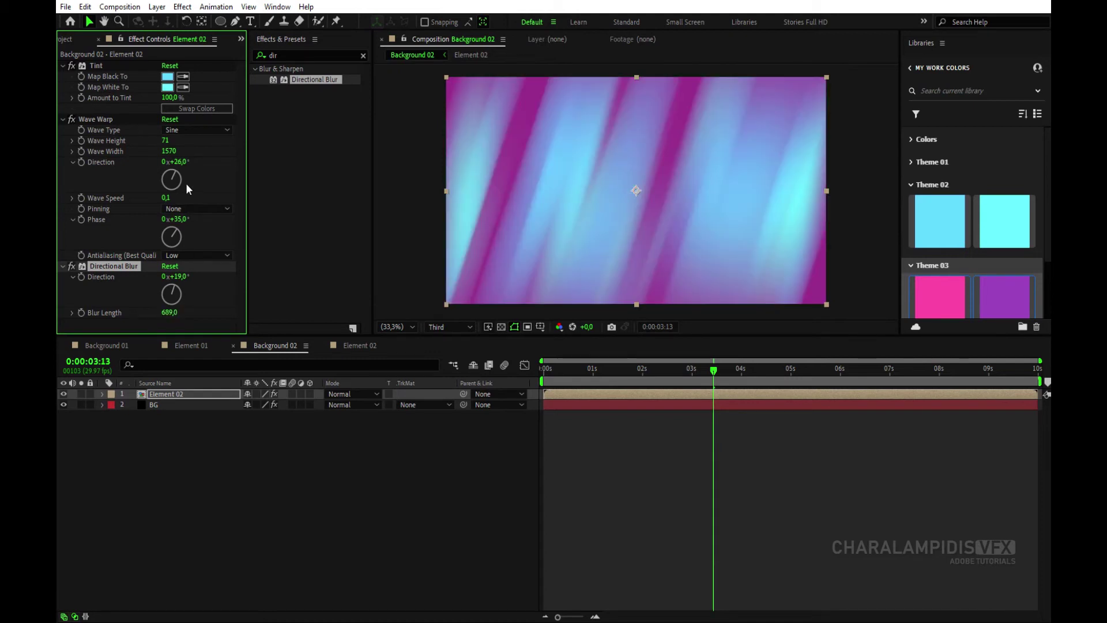
Search 'tw' and apply Twirl to Element 02, collapsing the Directional Blur and Wave Warp settings.
left_click(300, 52)
type("tw")
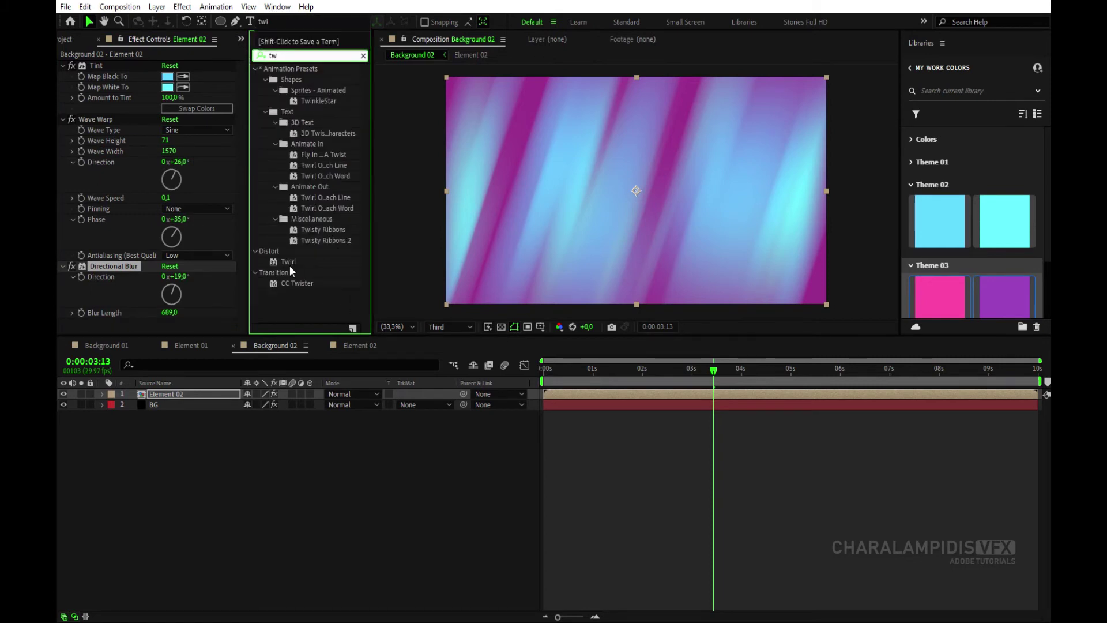
left_click_drag(288, 262, 188, 311)
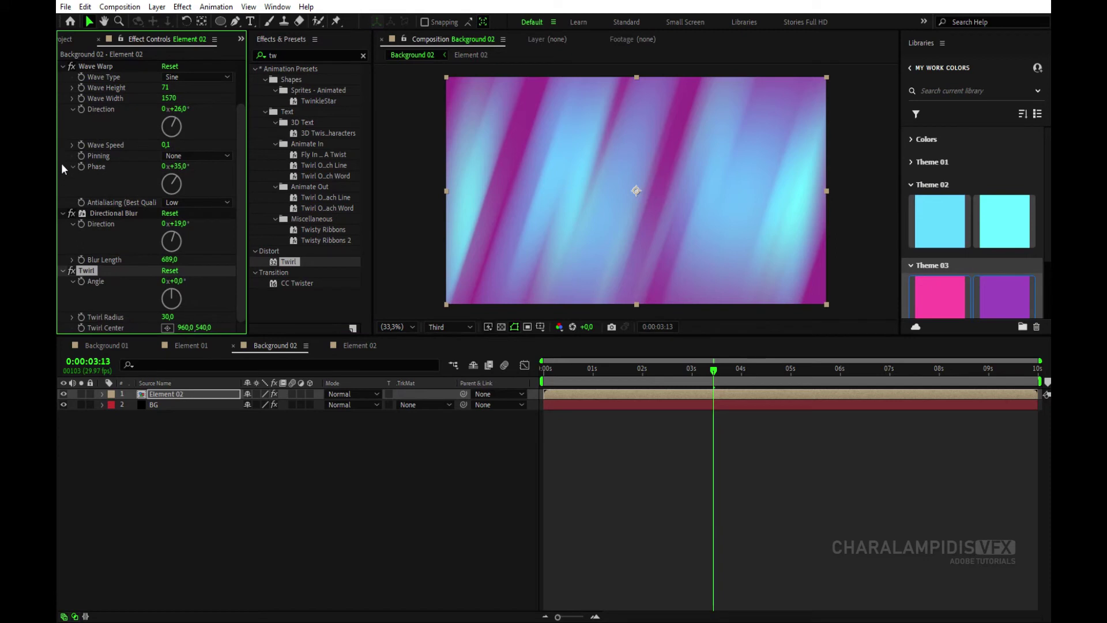
left_click(63, 213)
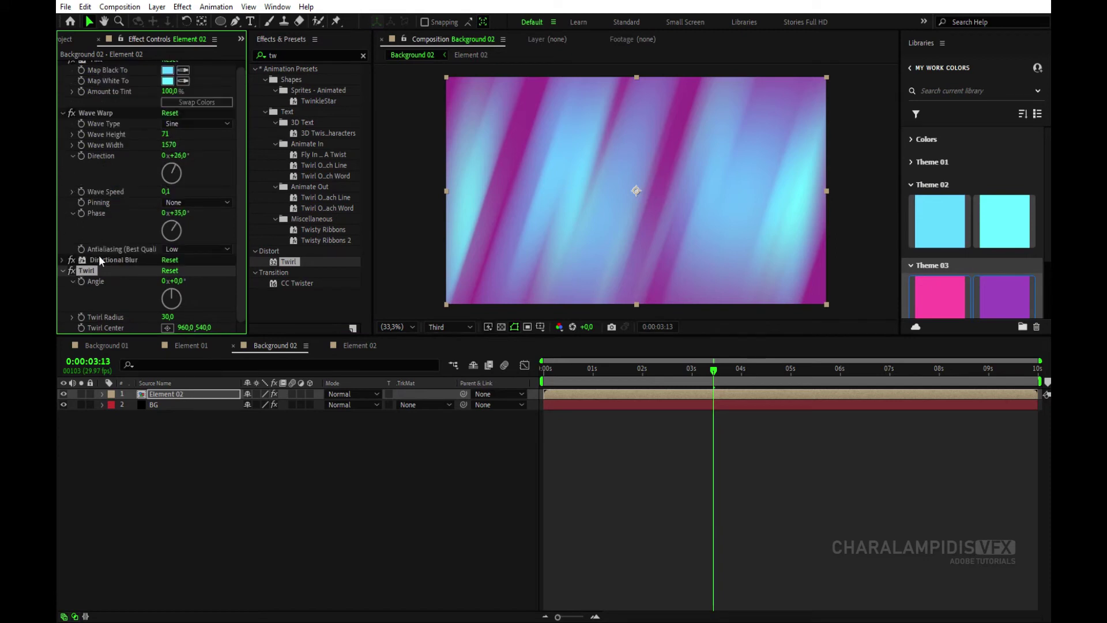
left_click(62, 113)
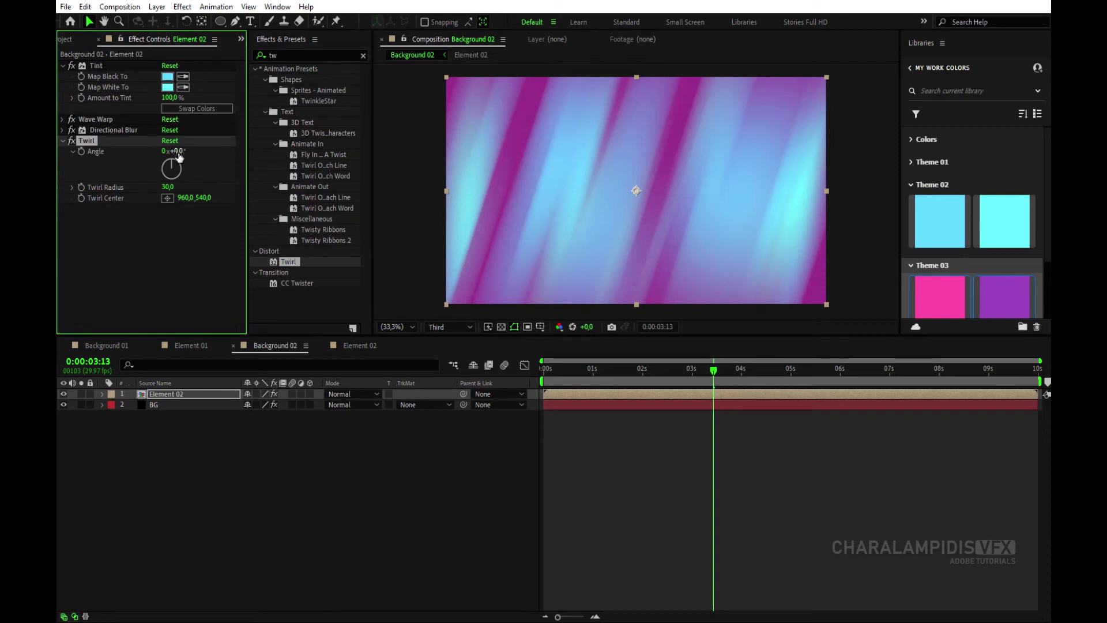
Set the Twirl angle to 1° and radius to 57, then scrub the timeline to review.
left_click_drag(178, 154, 179, 153)
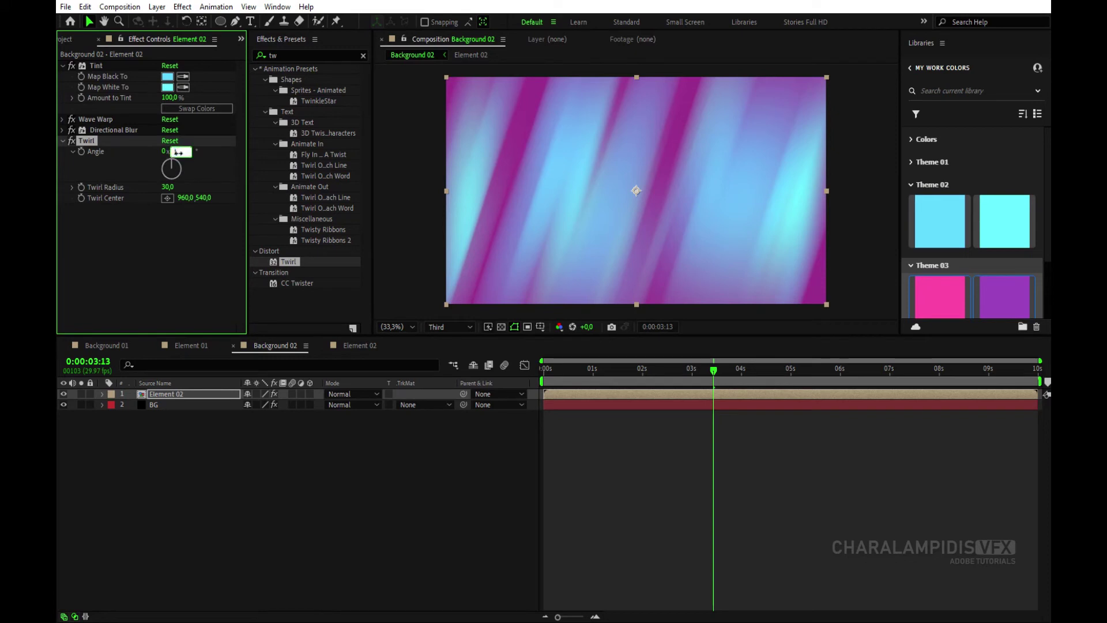
left_click(170, 189)
type("57")
key("Return")
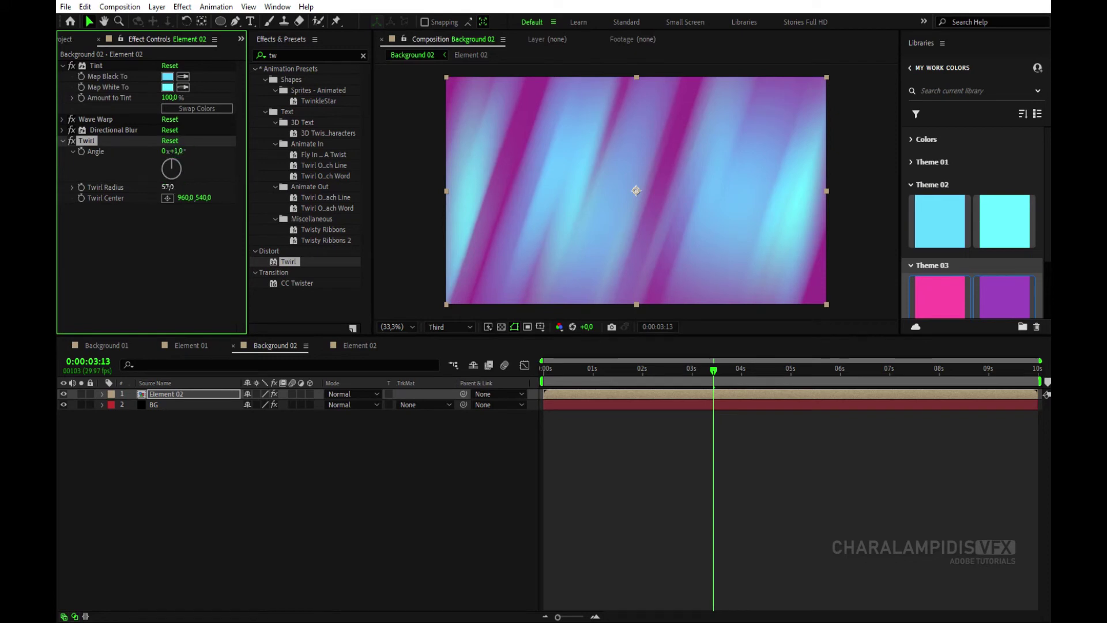
left_click_drag(568, 386, 924, 380)
left_click_drag(850, 394, 792, 394)
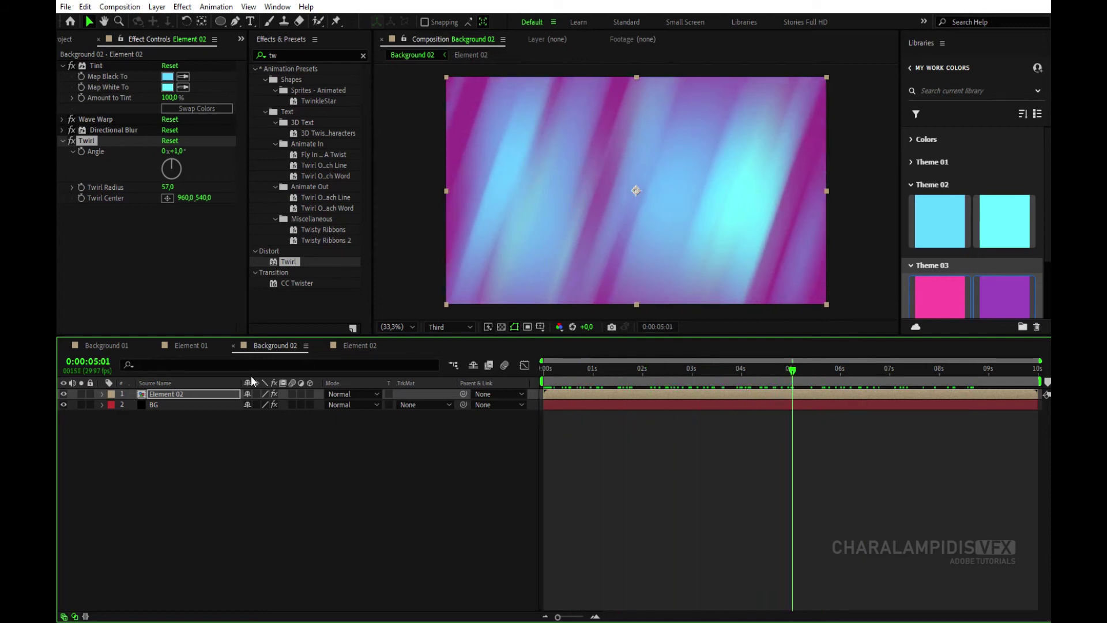
Create a new composition named Background 03 with a black background colour.
left_click(63, 66)
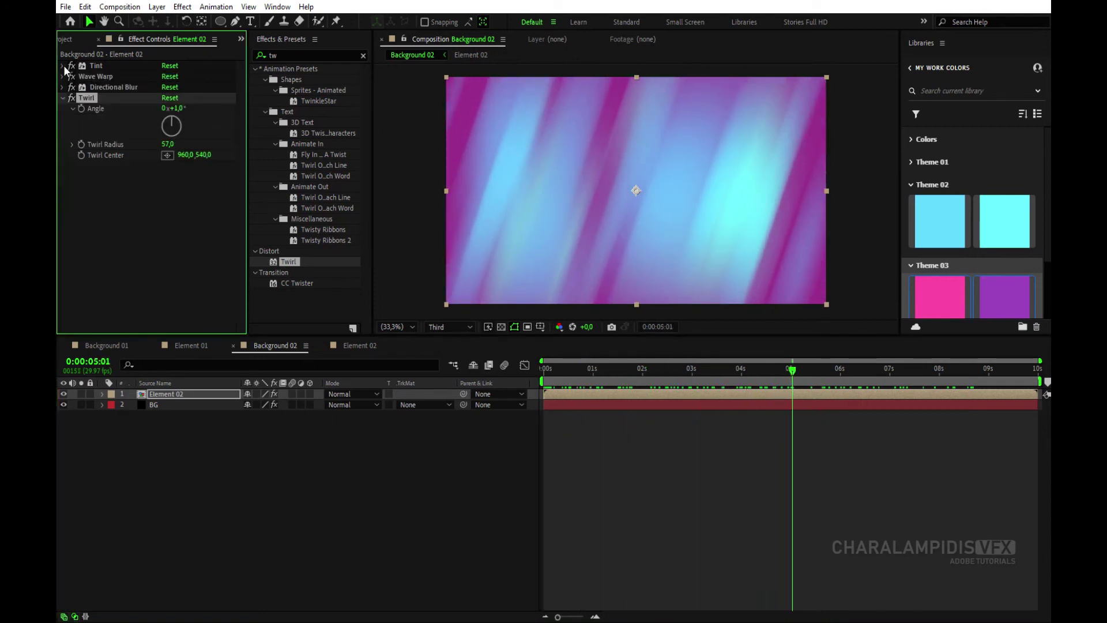
left_click(62, 100)
left_click(98, 146)
left_click(120, 7)
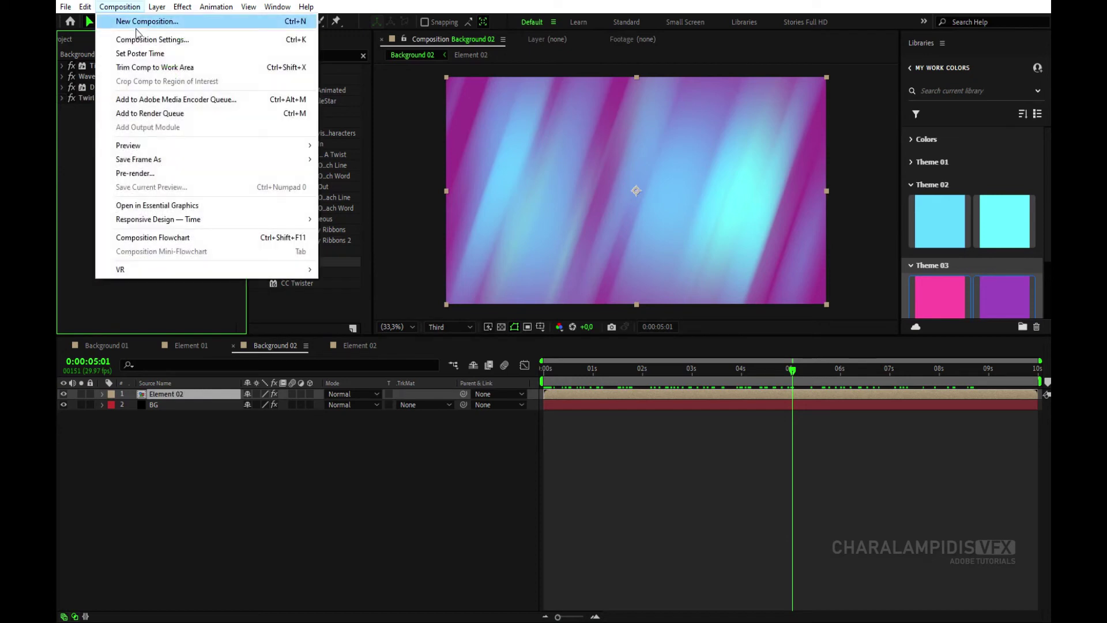
left_click(138, 23)
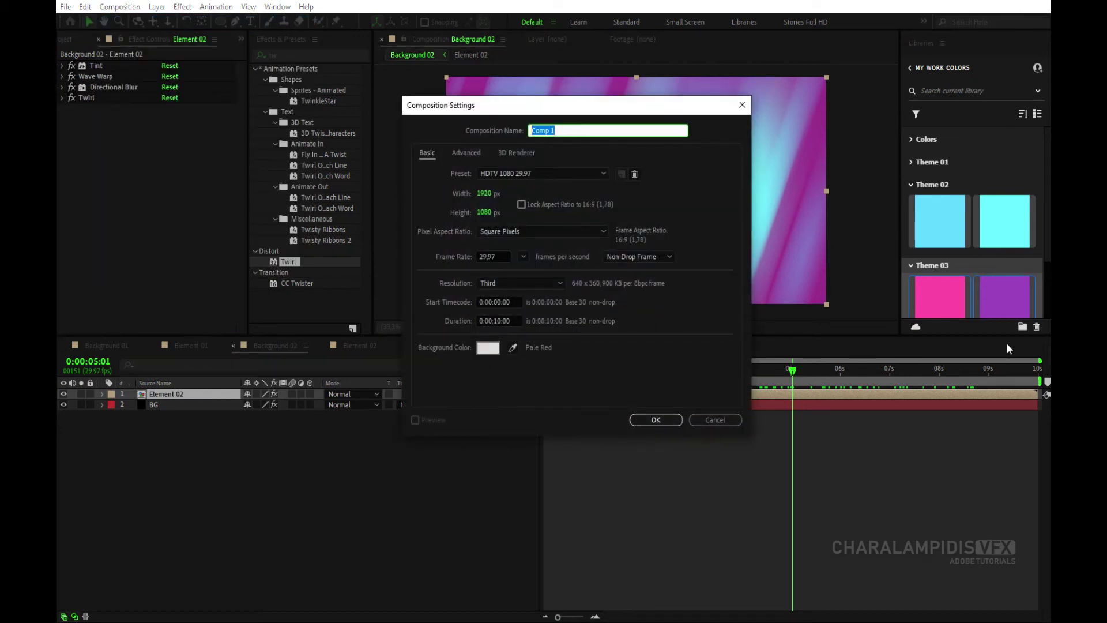
type("Background 03")
left_click(488, 347)
left_click(480, 513)
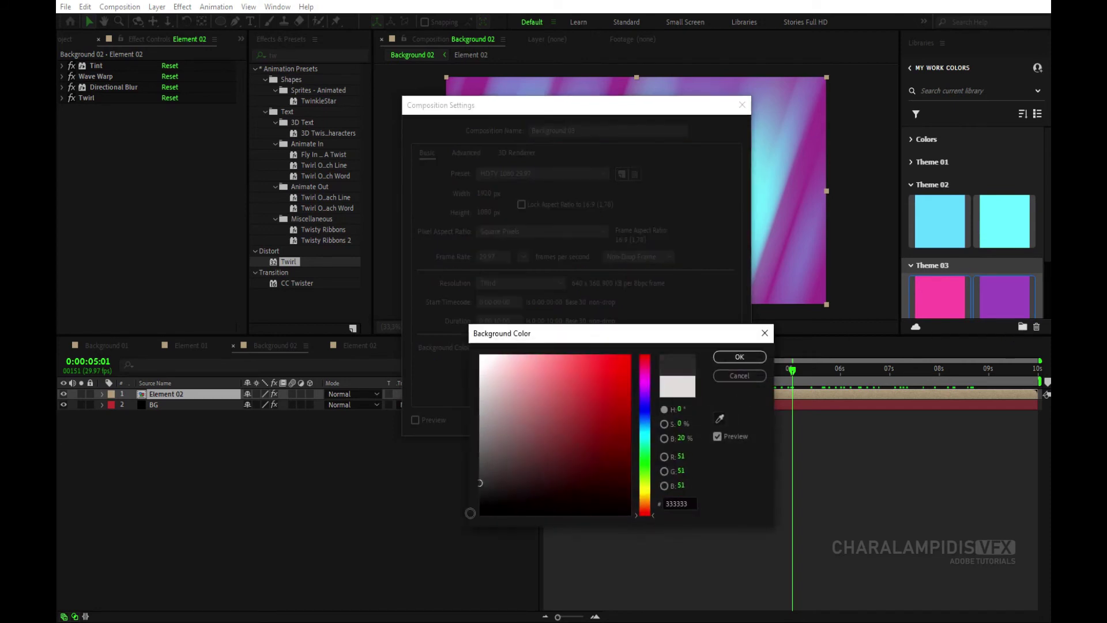
left_click(740, 357)
left_click(650, 419)
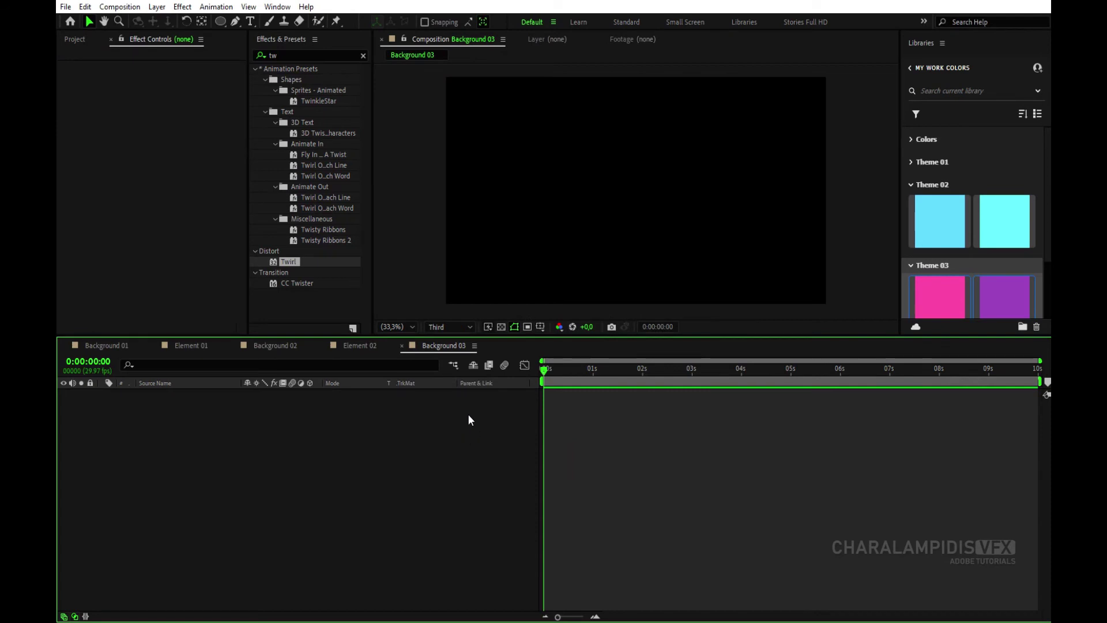
Add a black solid layer named BG to Background 03.
right_click(195, 421)
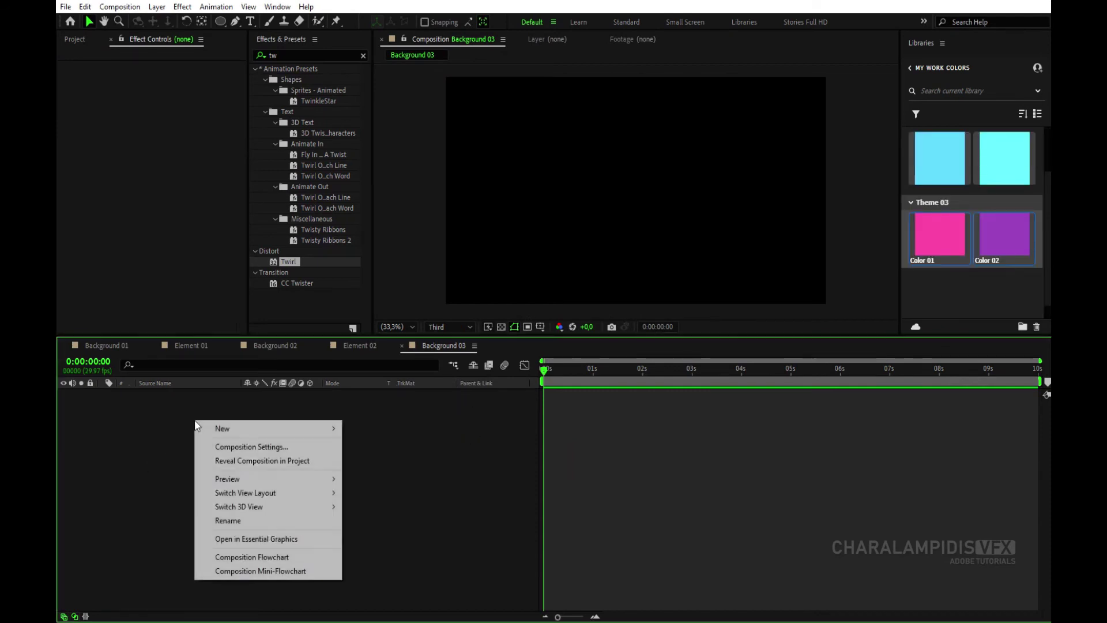
mouse_move(331, 433)
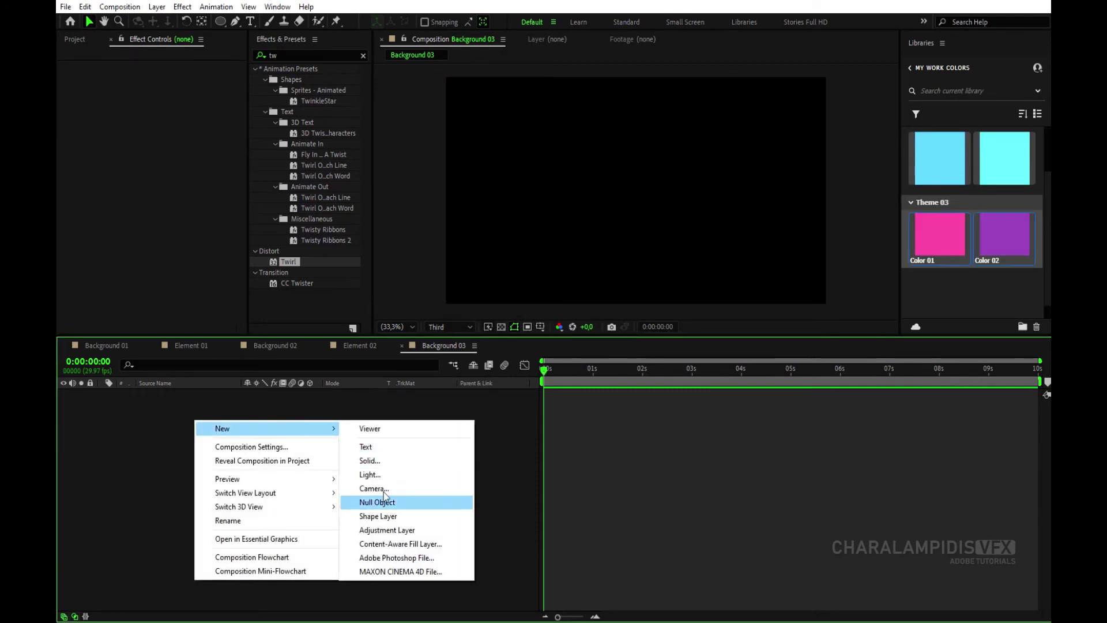
left_click(381, 460)
type("BG")
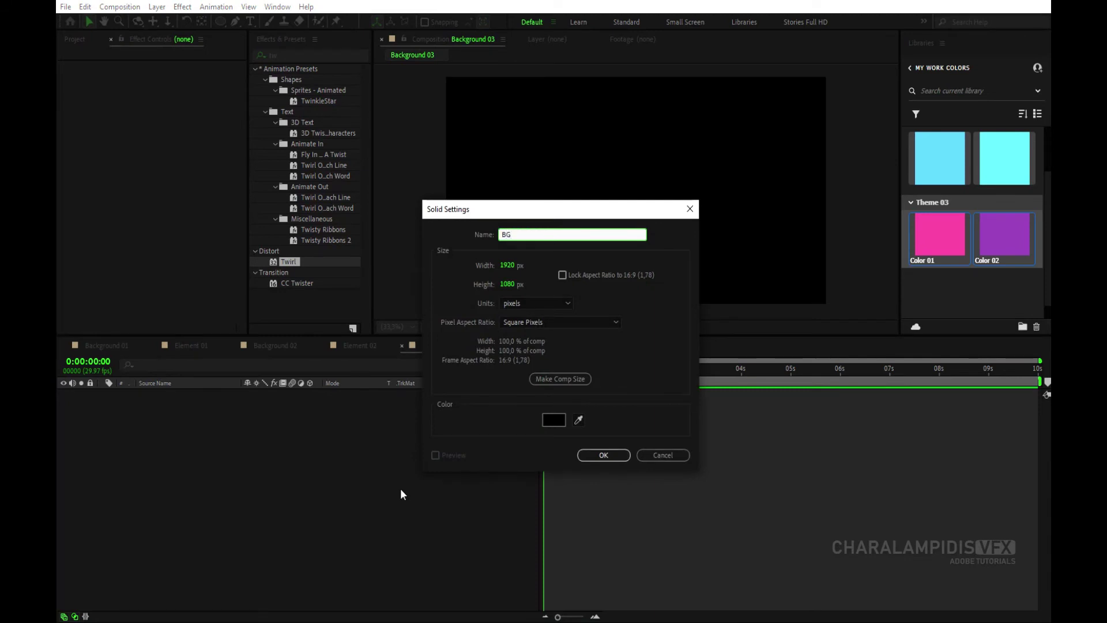
key("Return")
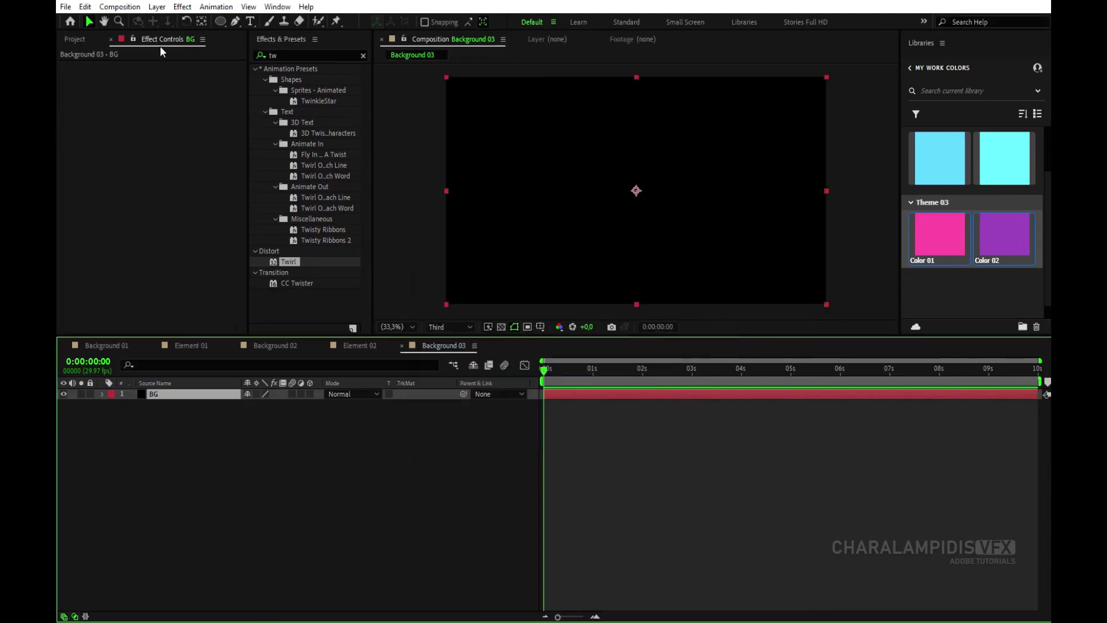
Search '4' and apply 4-Color Gradient to the BG layer.
left_click(312, 57)
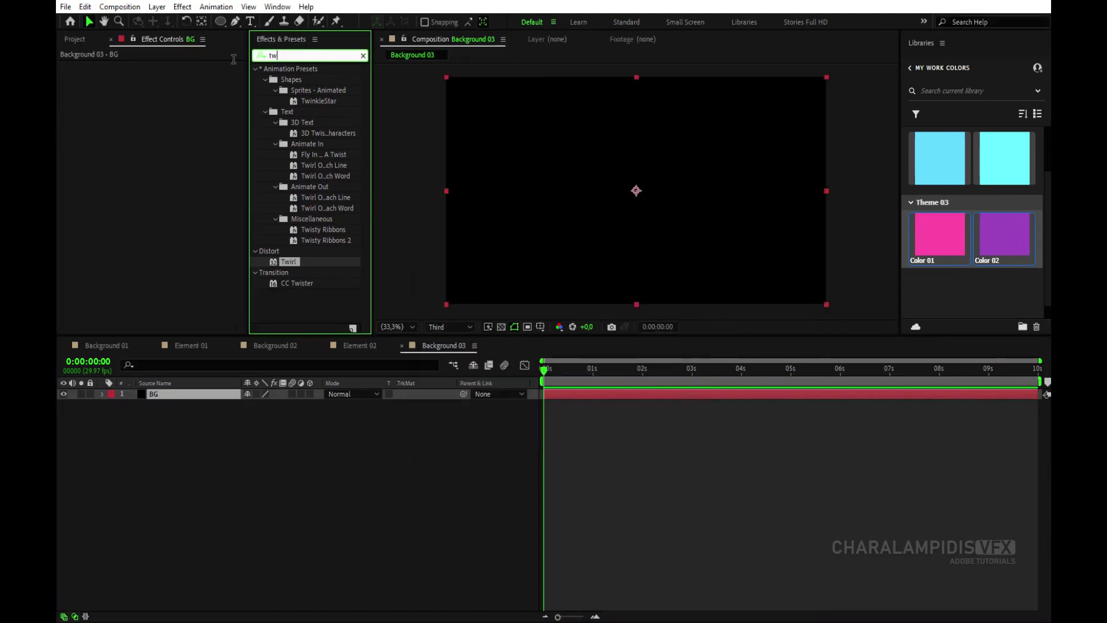
key("ctrl+a")
type("4")
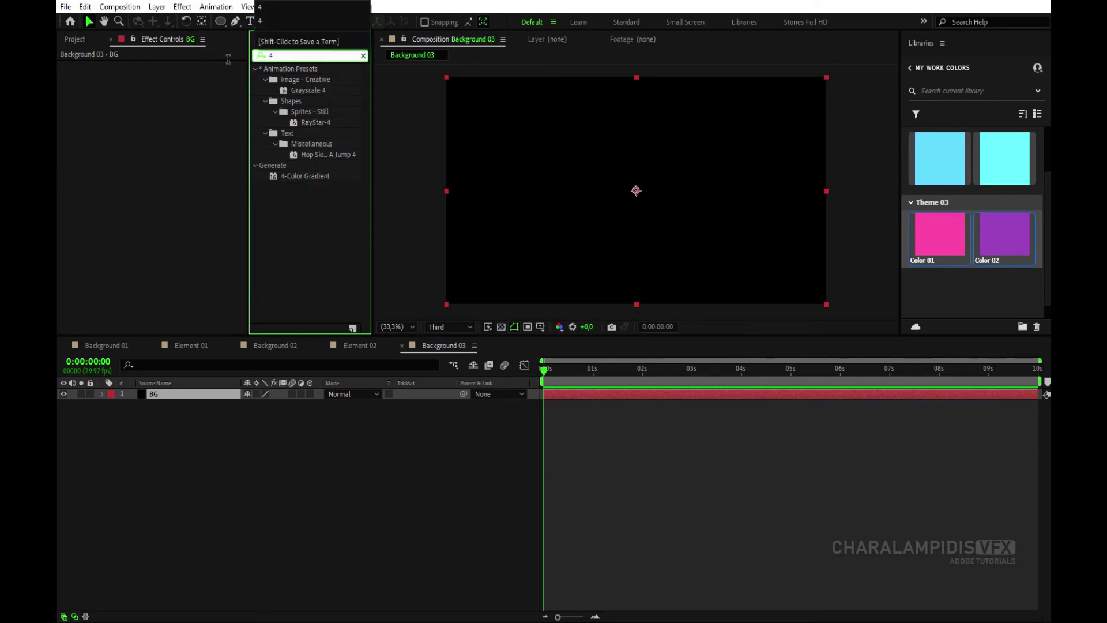
left_click(324, 179)
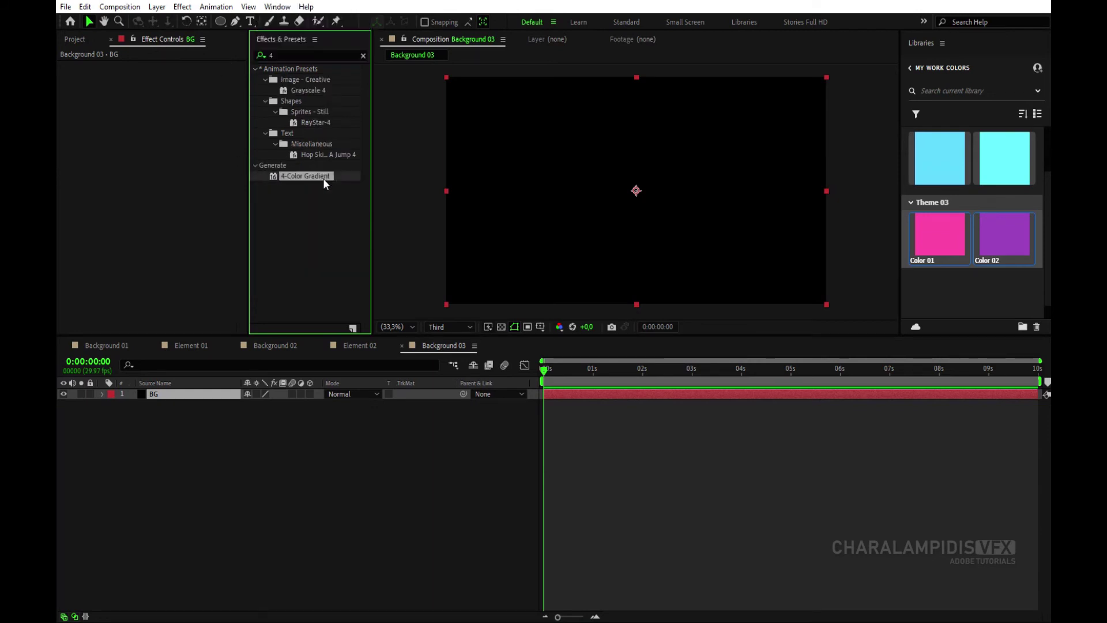
left_click_drag(303, 175, 200, 392)
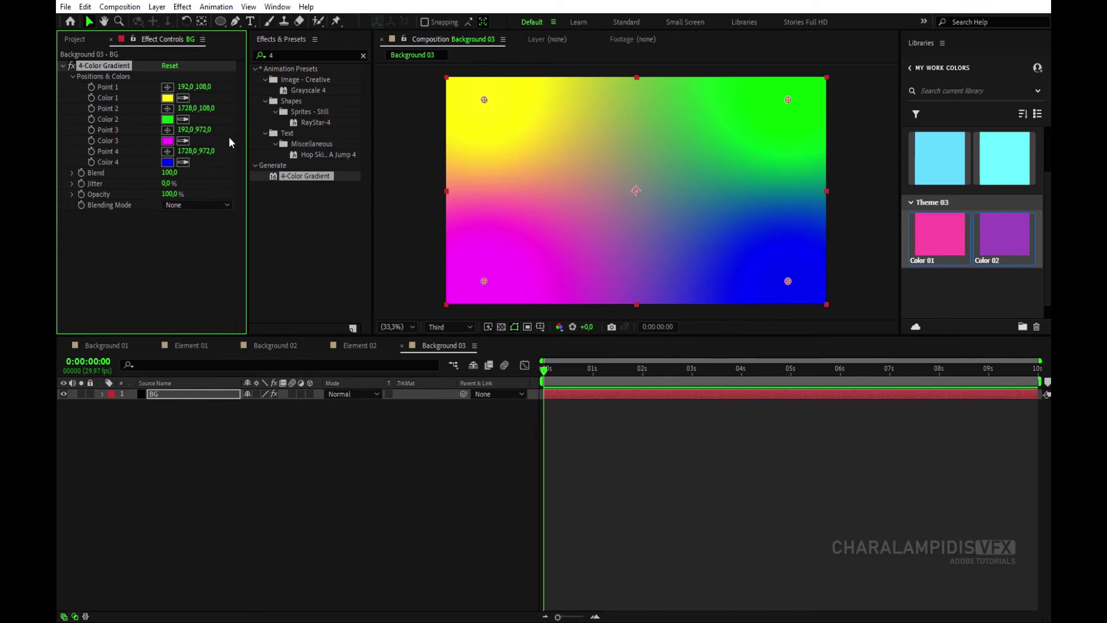
Set Colors 1 and 2 to the theme pink and Colors 3 and 4 to the theme purple.
left_click(183, 98)
left_click(952, 238)
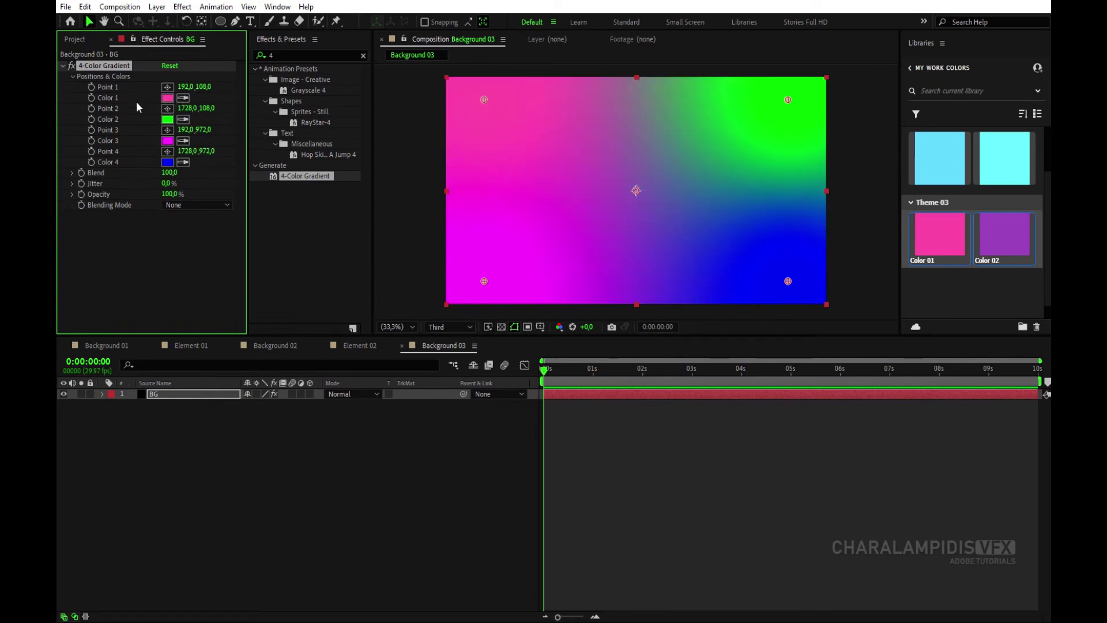
left_click(959, 215)
left_click(183, 141)
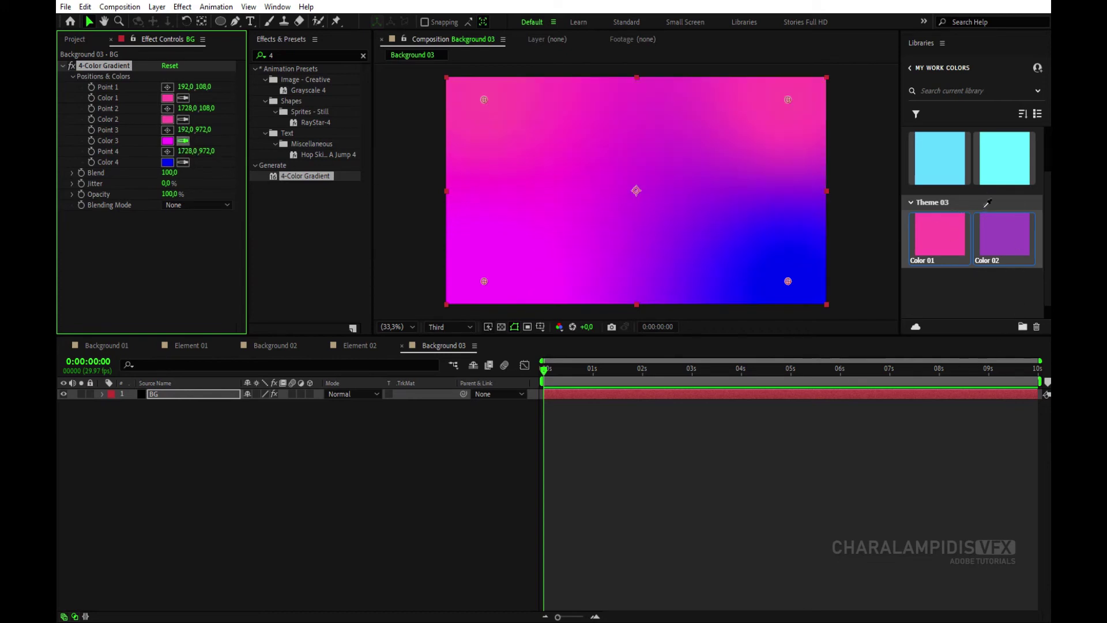
left_click(1012, 233)
left_click(184, 163)
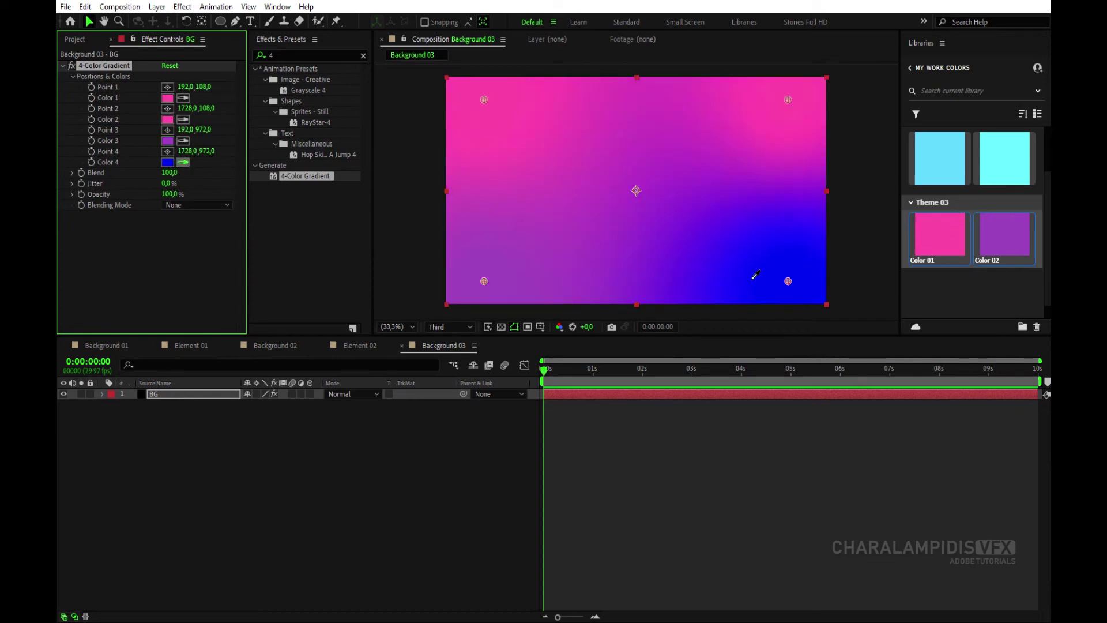
left_click(1007, 234)
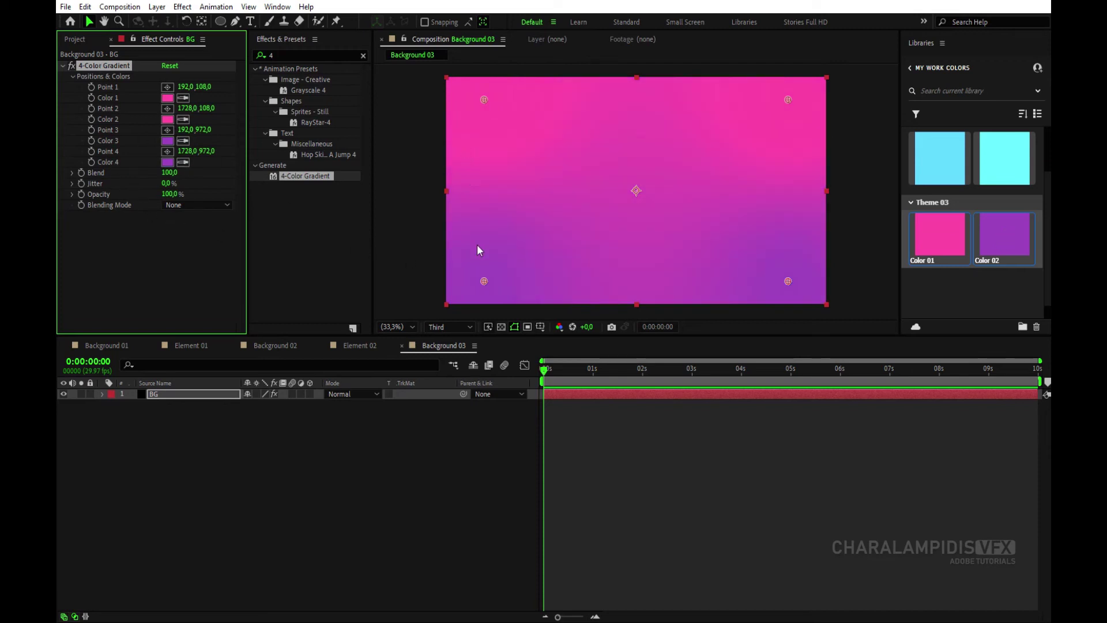
Reposition the gradient points so purple runs across the top and pink fills below.
mouse_move(484, 99)
left_mouse_down()
mouse_move(468, 263)
mouse_move(464, 99)
left_mouse_up()
left_click_drag(788, 281, 811, 286)
left_click_drag(468, 265, 464, 288)
left_click(120, 498)
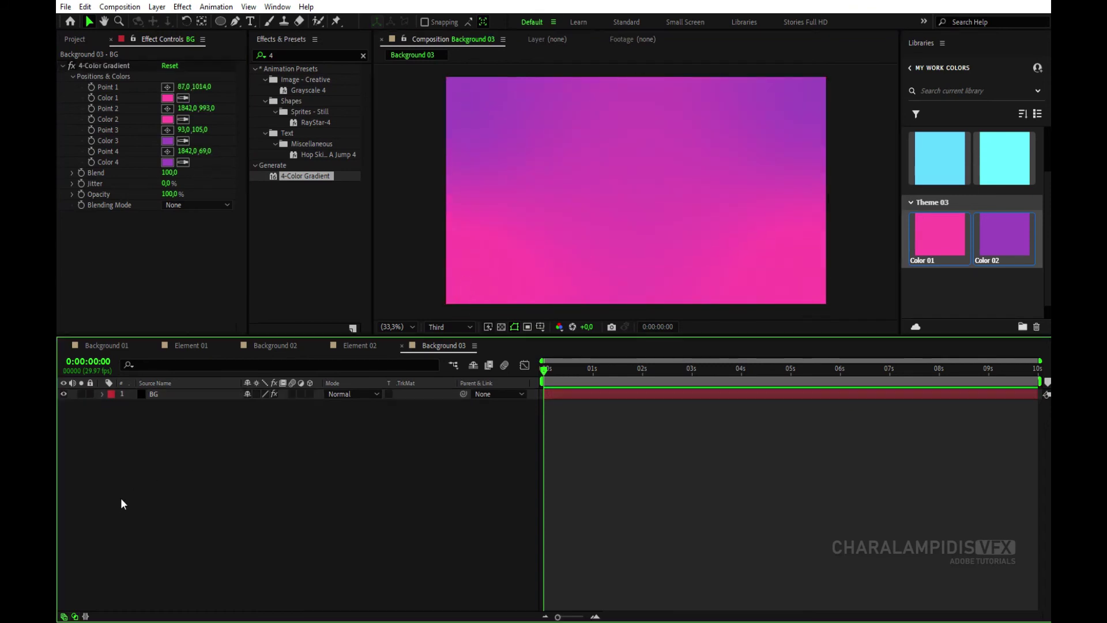
Add a new adjustment layer above BG and name it Control.
right_click(164, 464)
mouse_move(289, 312)
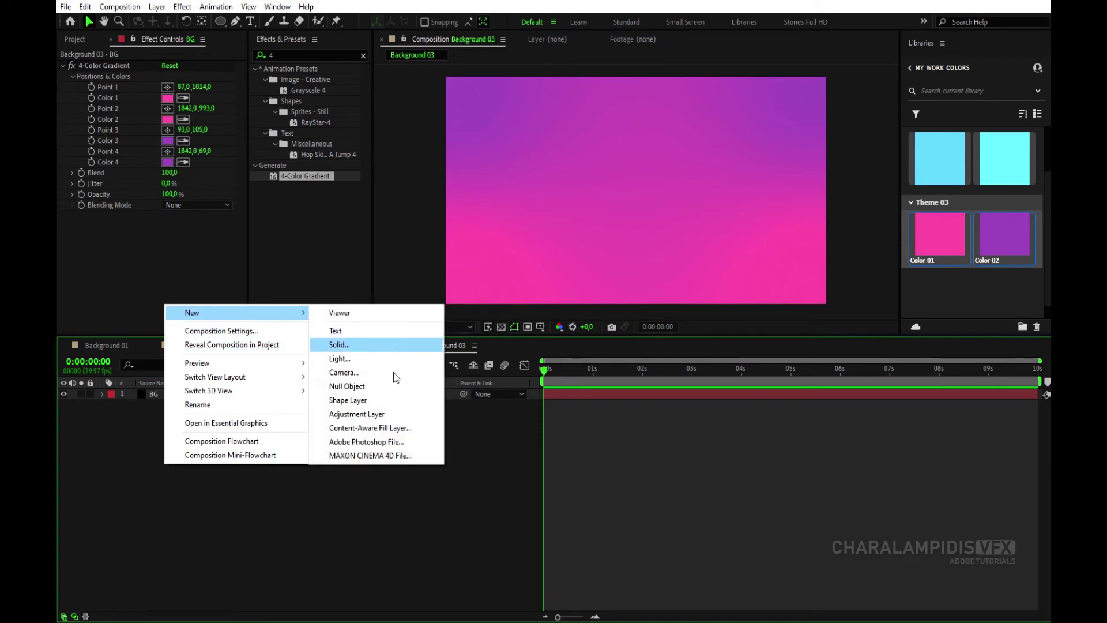
left_click(385, 412)
key("Return")
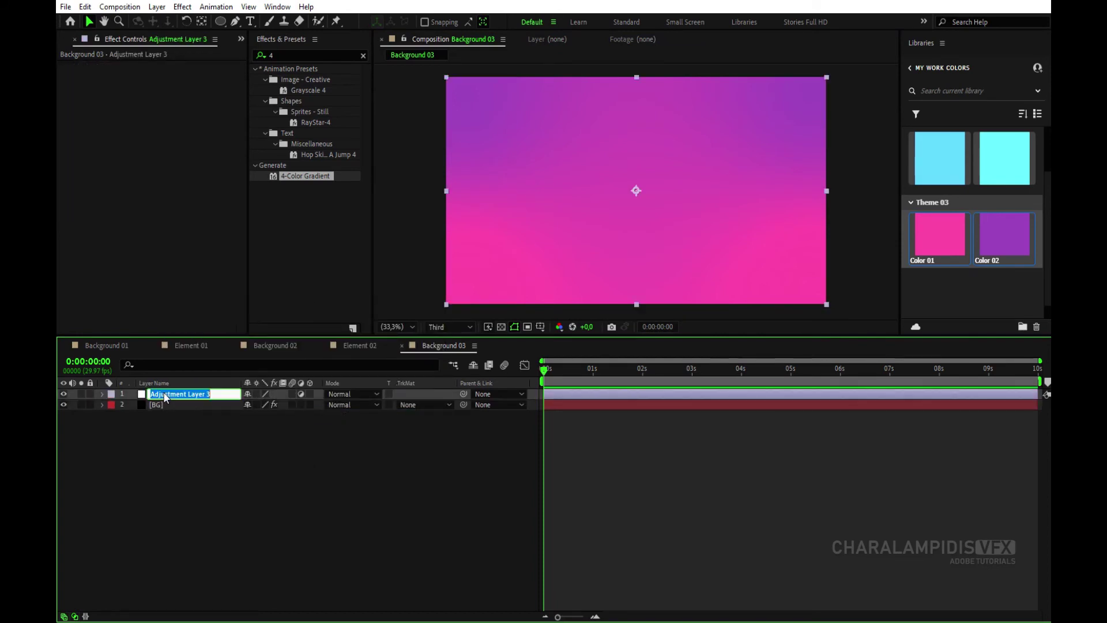
type("Control")
key("Return")
left_click(166, 404)
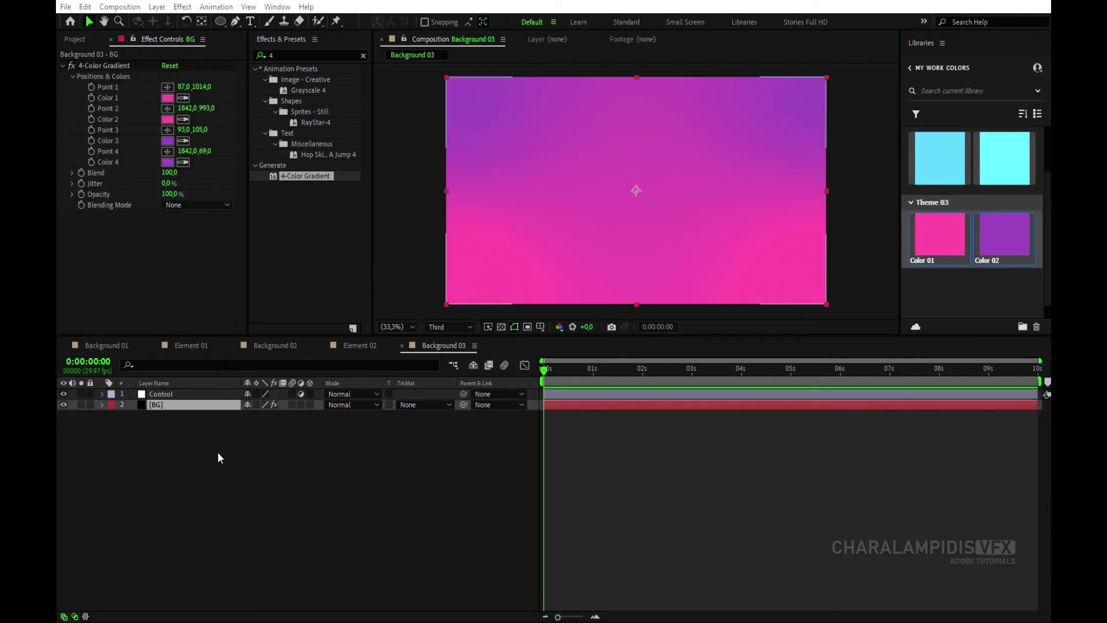
left_click(178, 393)
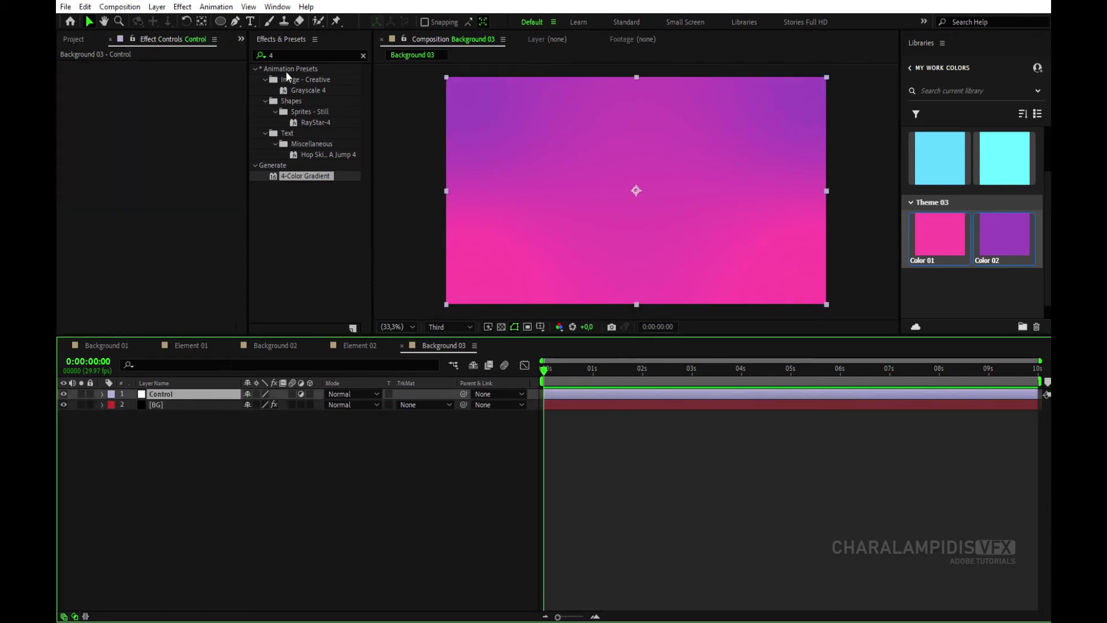
Apply Motion Tile to Control with Output Width 200 and an enlarged Output Height.
key("ctrl+5")
type("moti")
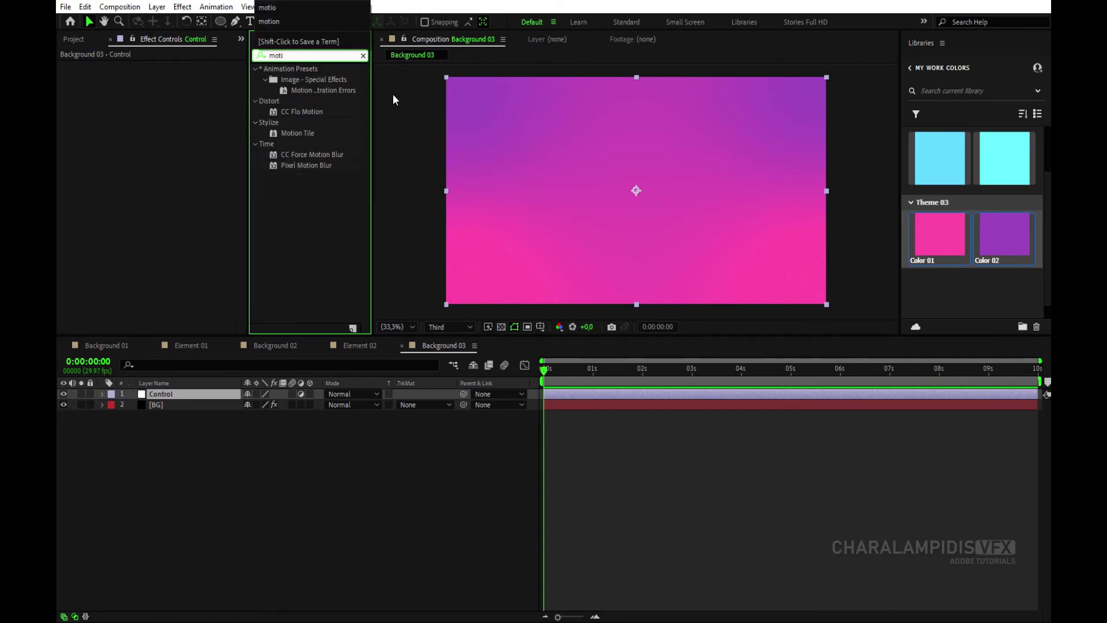
left_click_drag(297, 133, 188, 184)
left_click(169, 108)
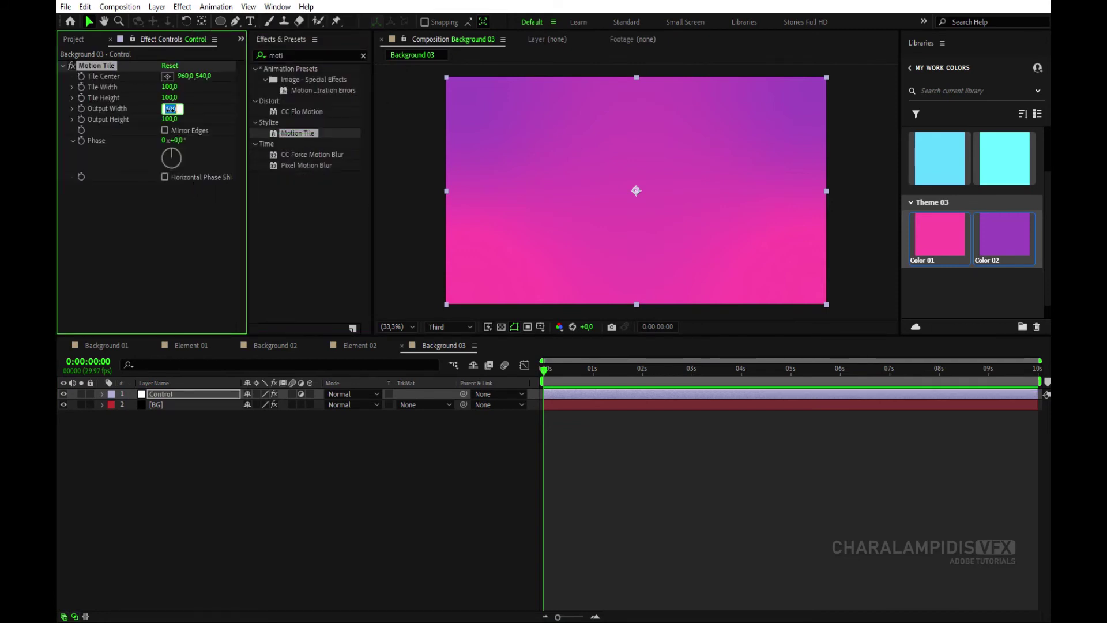
type("200")
key("Return")
left_click(170, 120)
type("200")
key("Return")
left_click(61, 65)
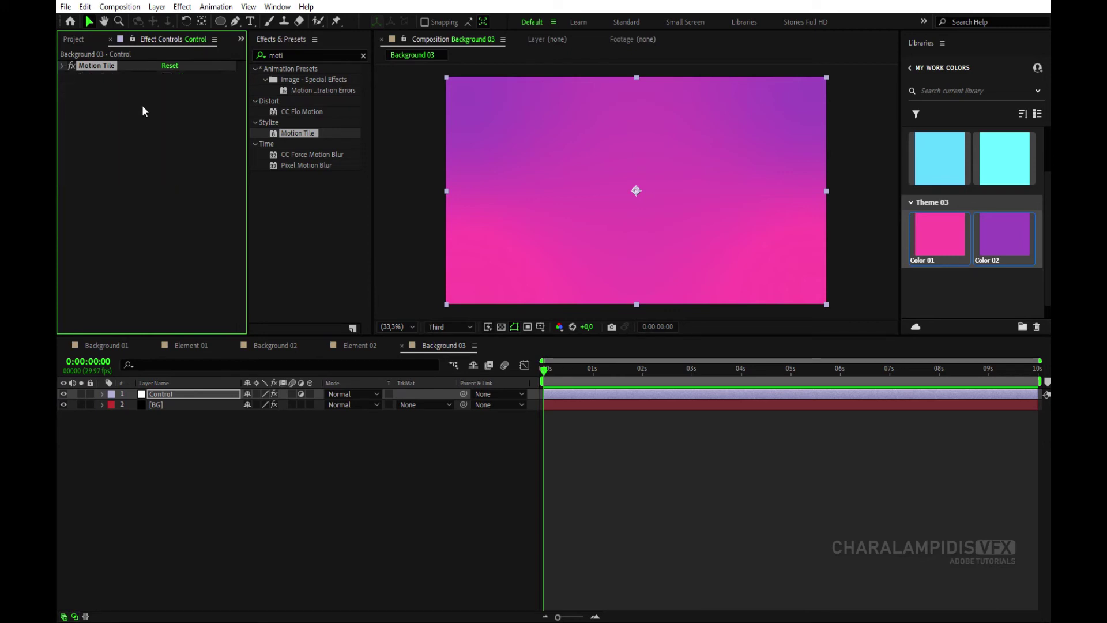
Apply Turbulent Displace to Control: Vertical Displacement, Amount 300, Size 150, Complexity 9.
key("ctrl+5")
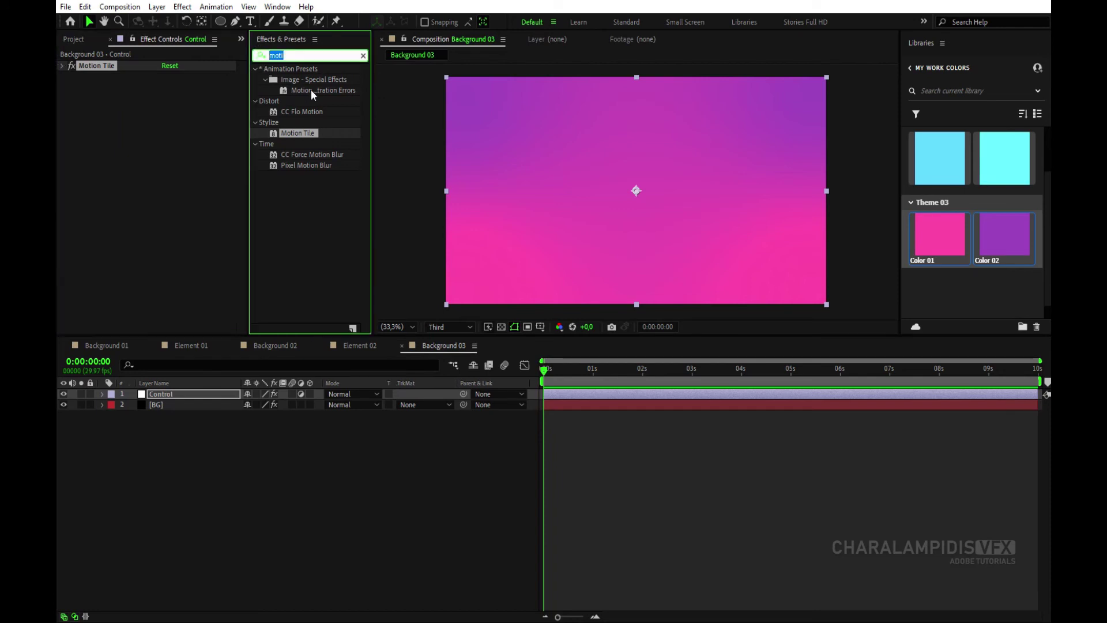
type("turb")
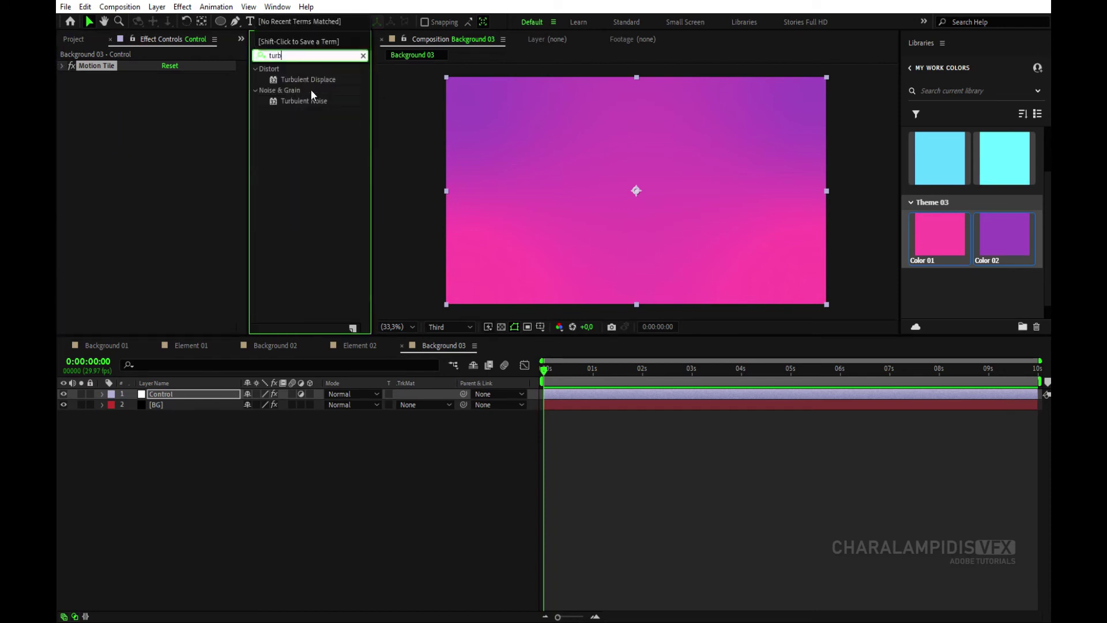
left_click_drag(304, 78, 133, 173)
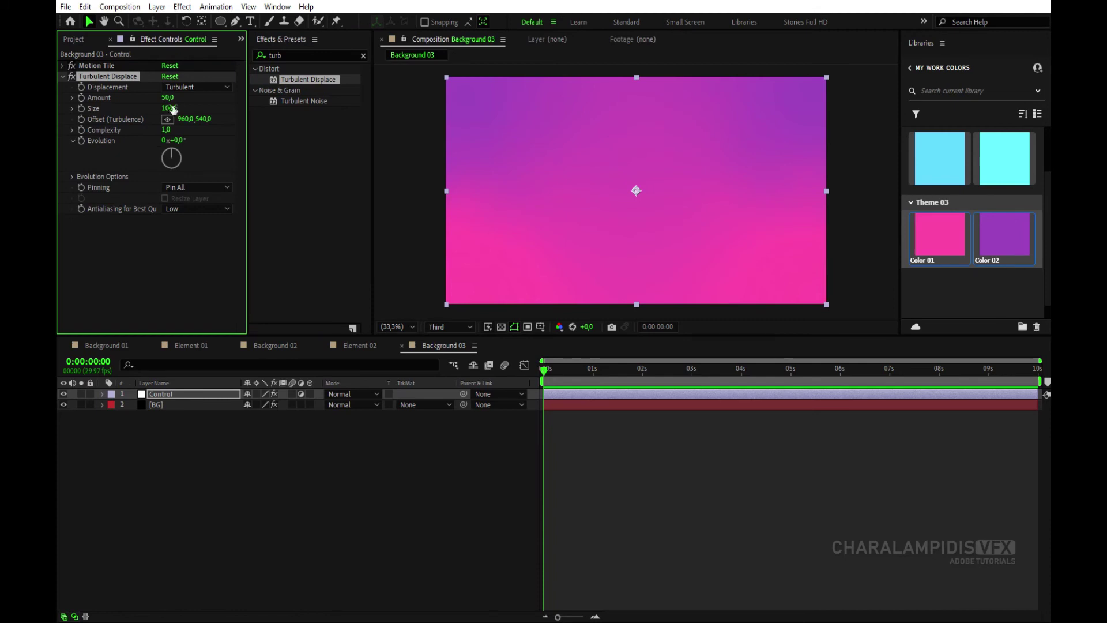
left_click(192, 88)
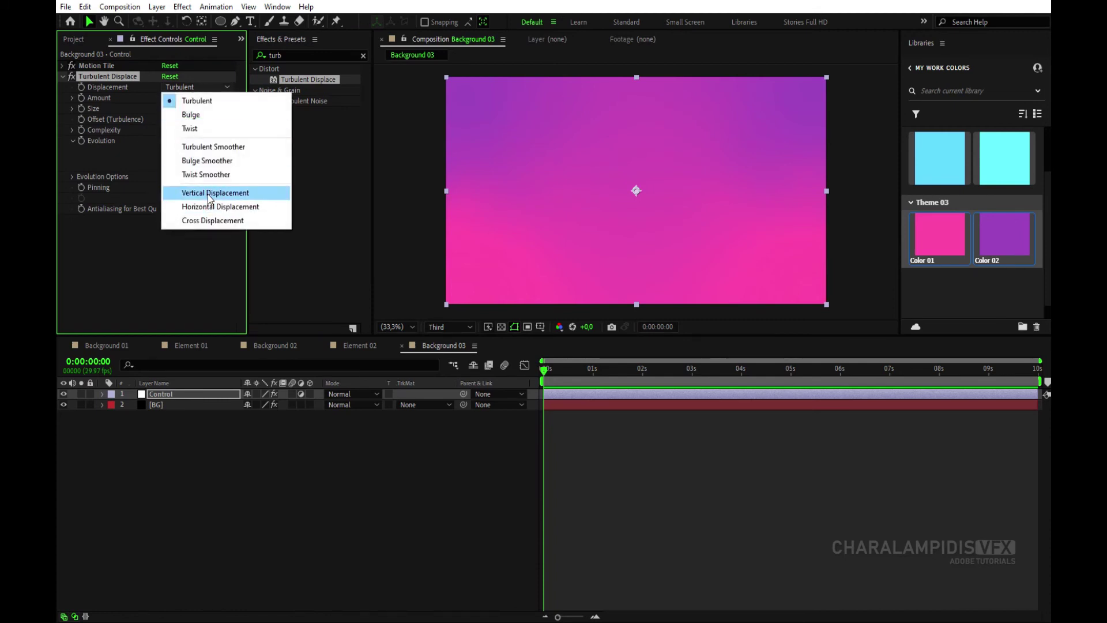
left_click(183, 193)
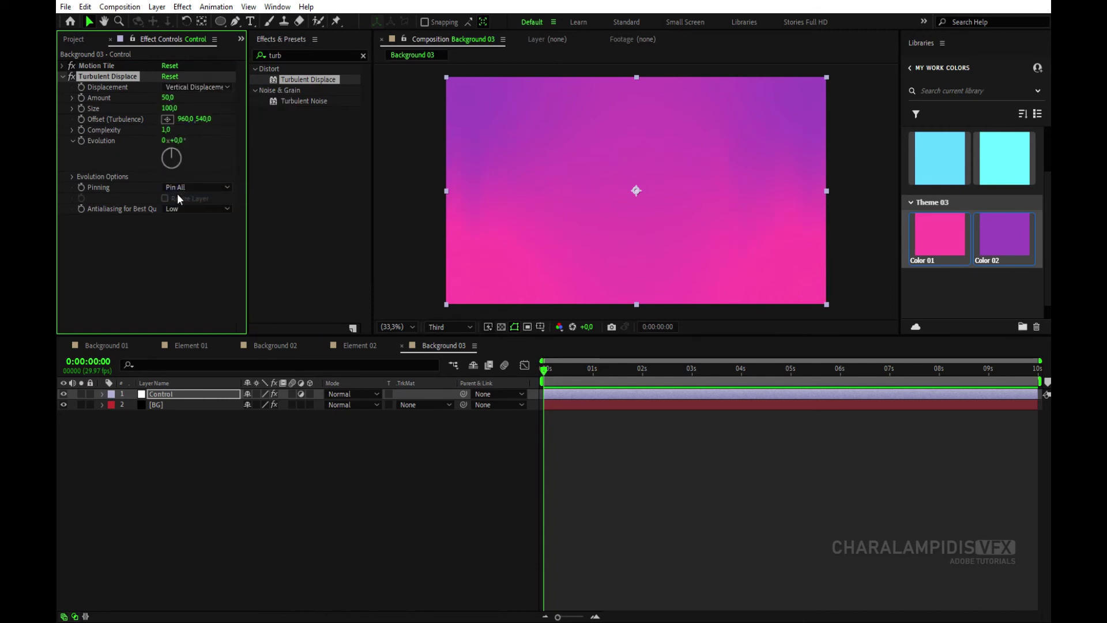
left_click(168, 98)
type("300")
key("Tab")
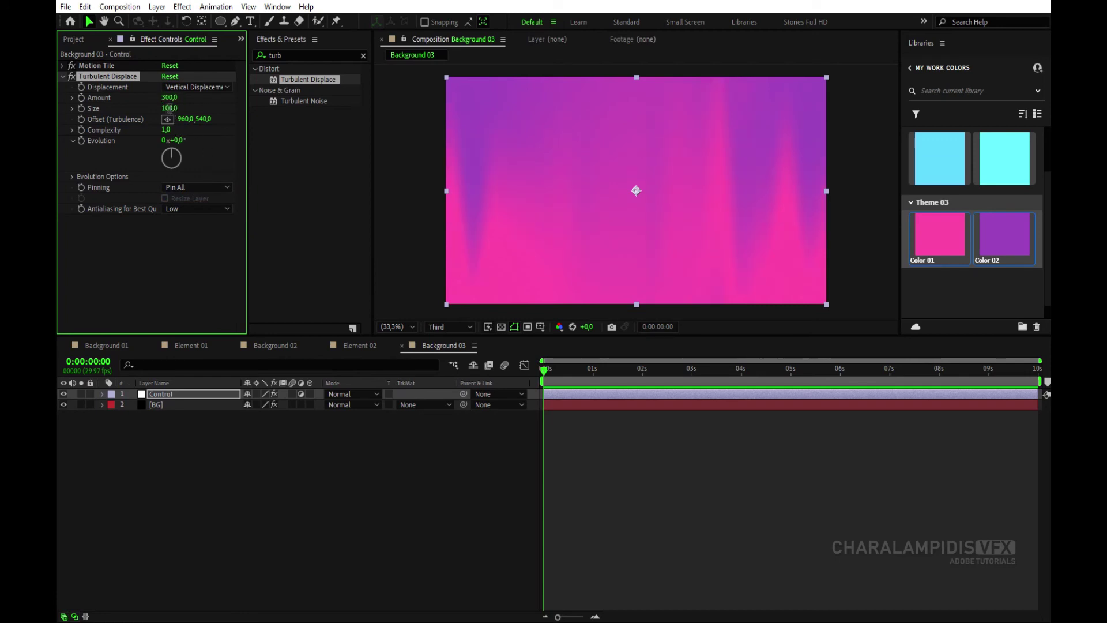
type("150")
key("Return")
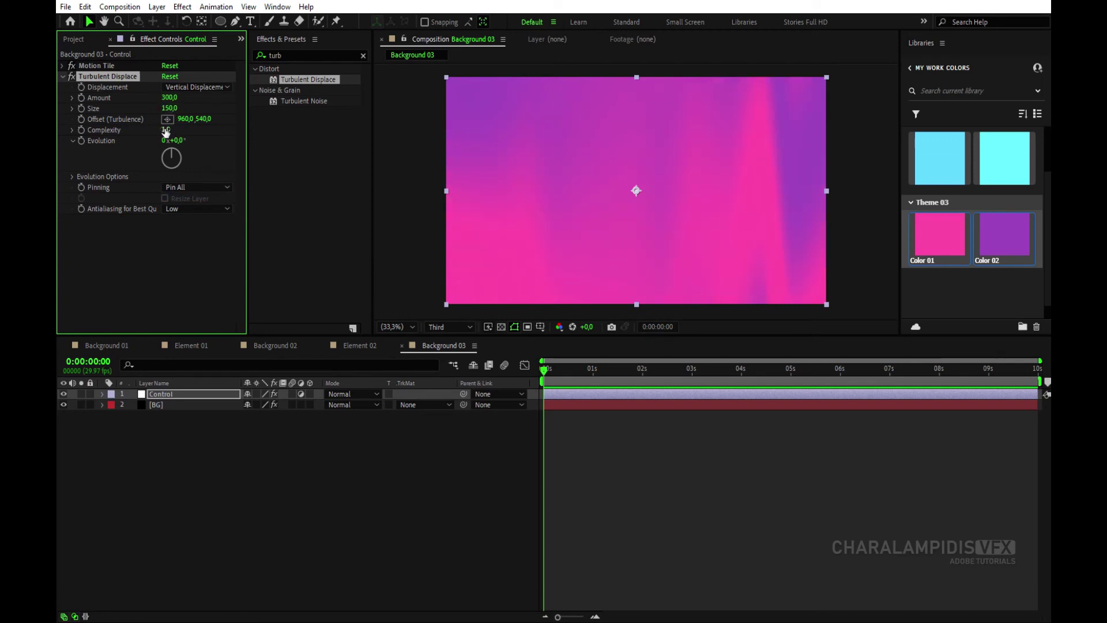
type("9")
key("Return")
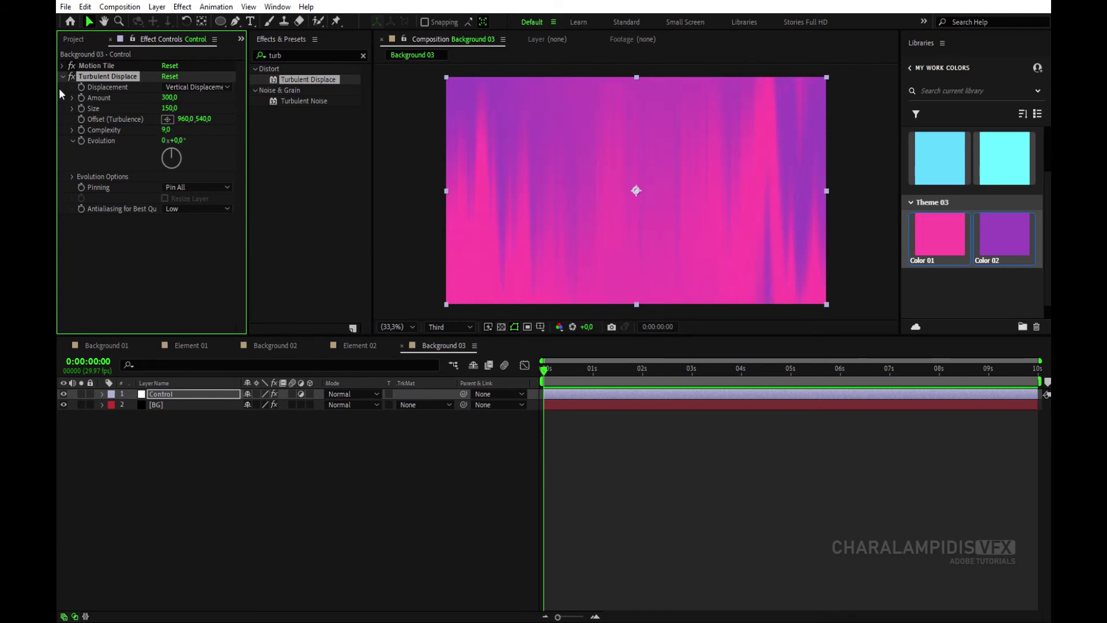
Add CC Smear to Control with Radius 1000, then duplicate it.
type("s")
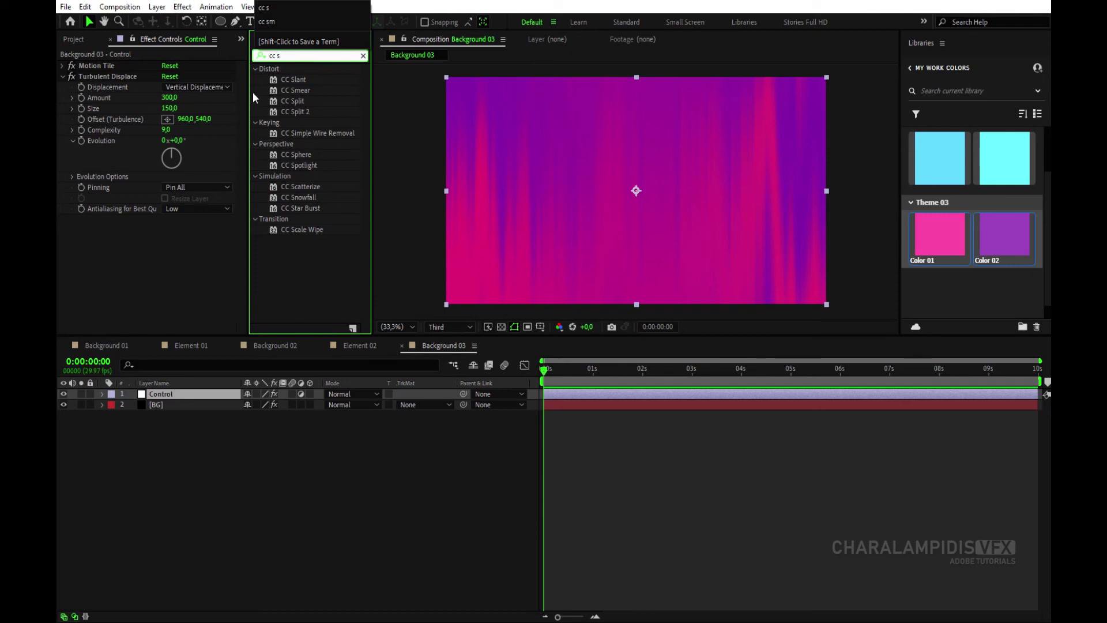
left_click(310, 92)
mouse_move(310, 93)
left_mouse_down()
mouse_move(116, 282)
mouse_move(120, 274)
left_mouse_up()
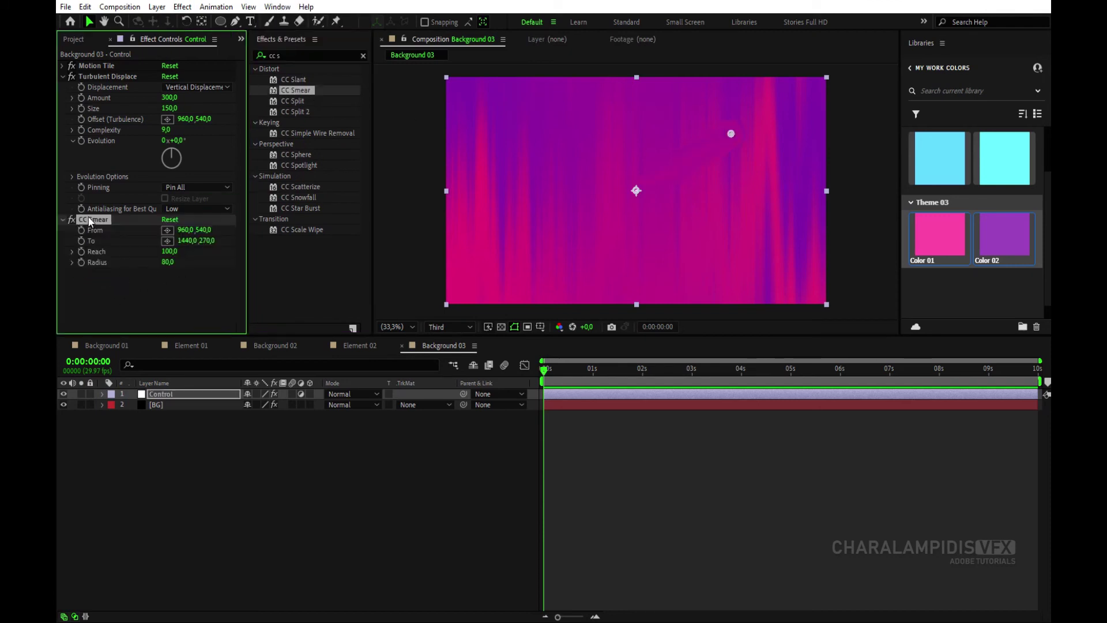
left_click(168, 263)
type("1000")
key("Return")
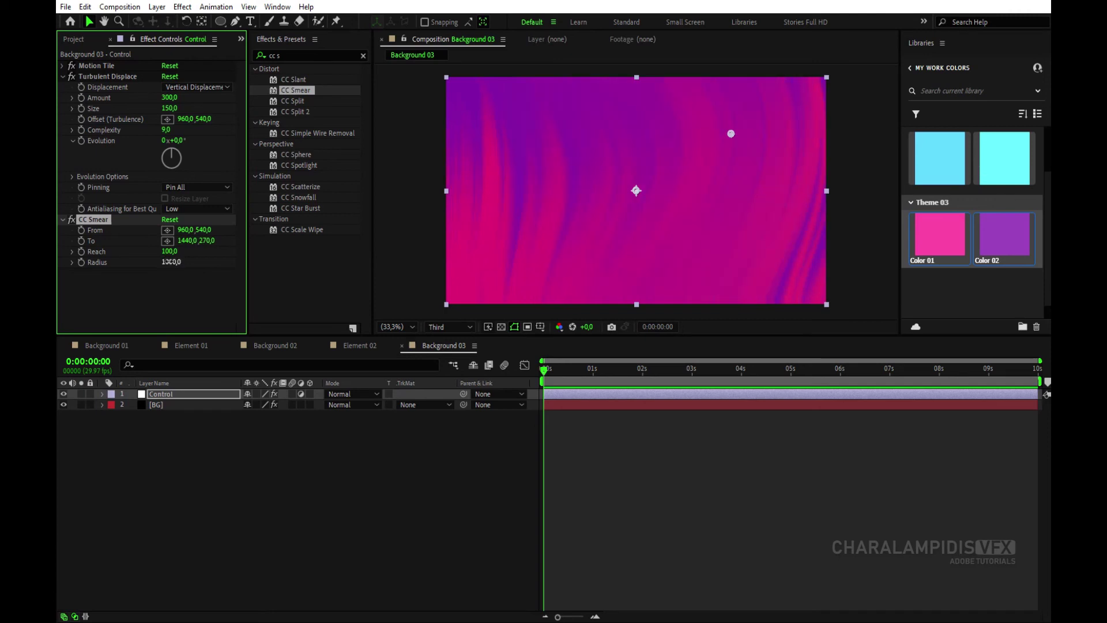
key("ctrl+d")
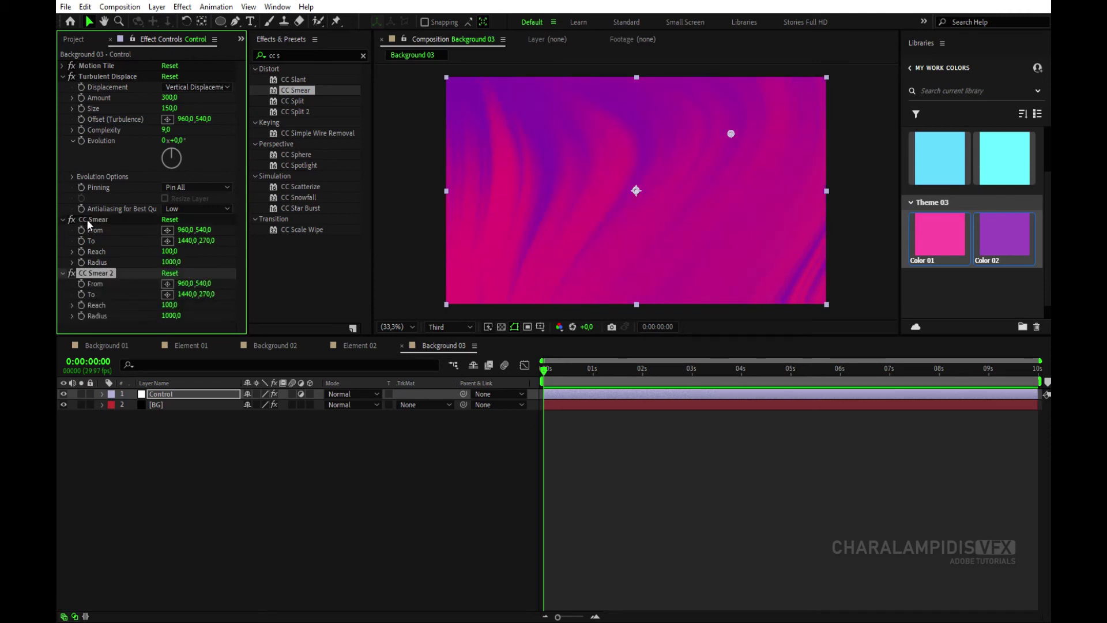
Add a Twirl effect below CC Smear 2 with Angle -56°.
left_click(63, 76)
left_click(284, 55)
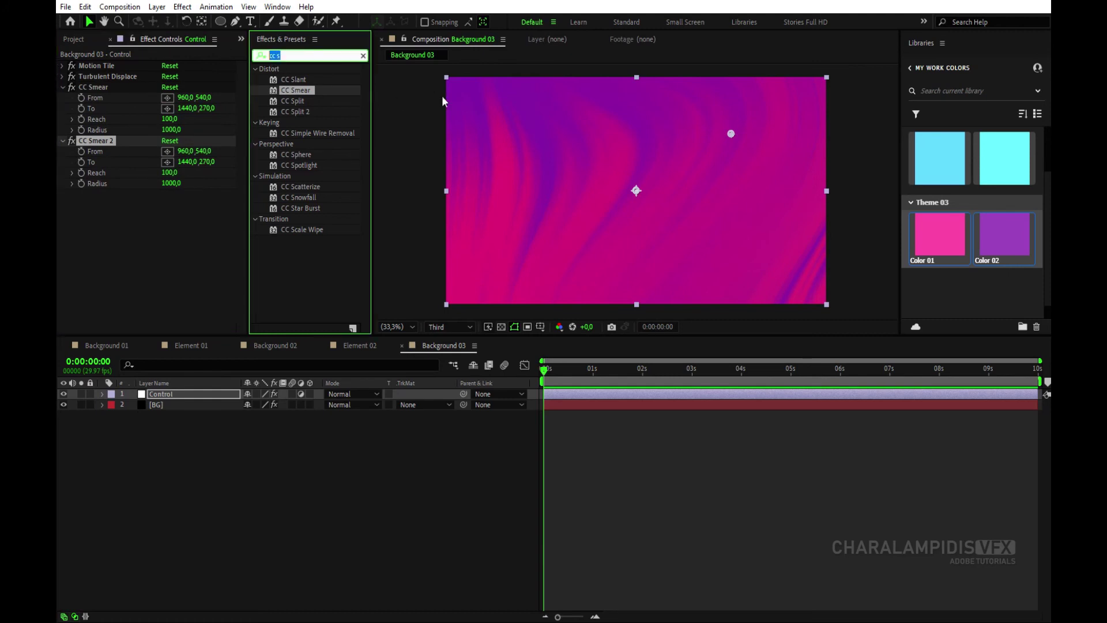
type("twi")
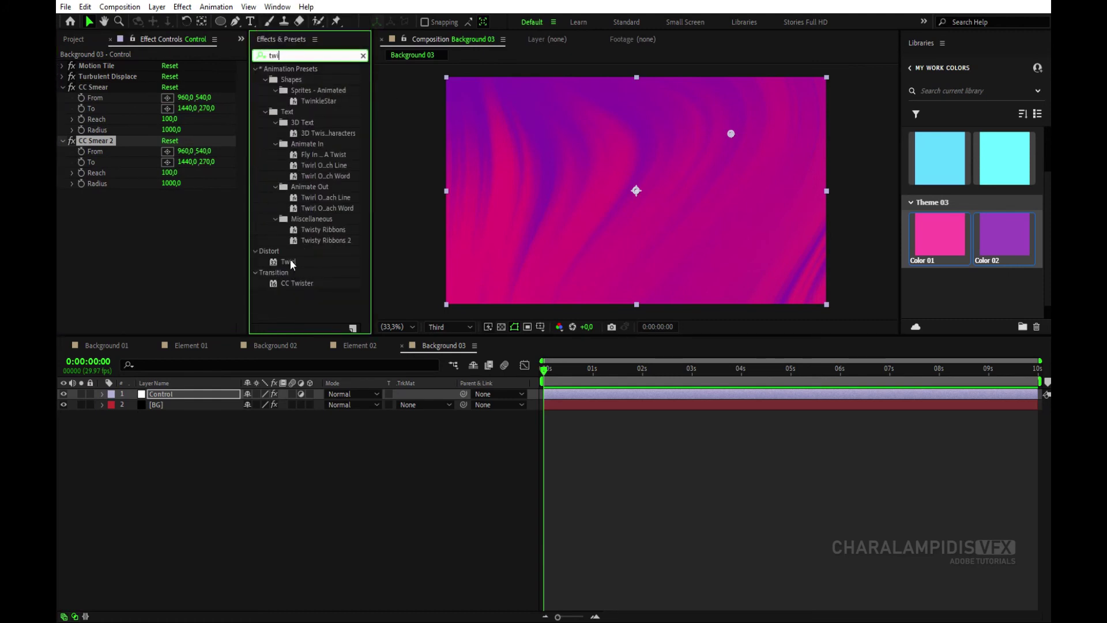
left_click_drag(289, 262, 113, 289)
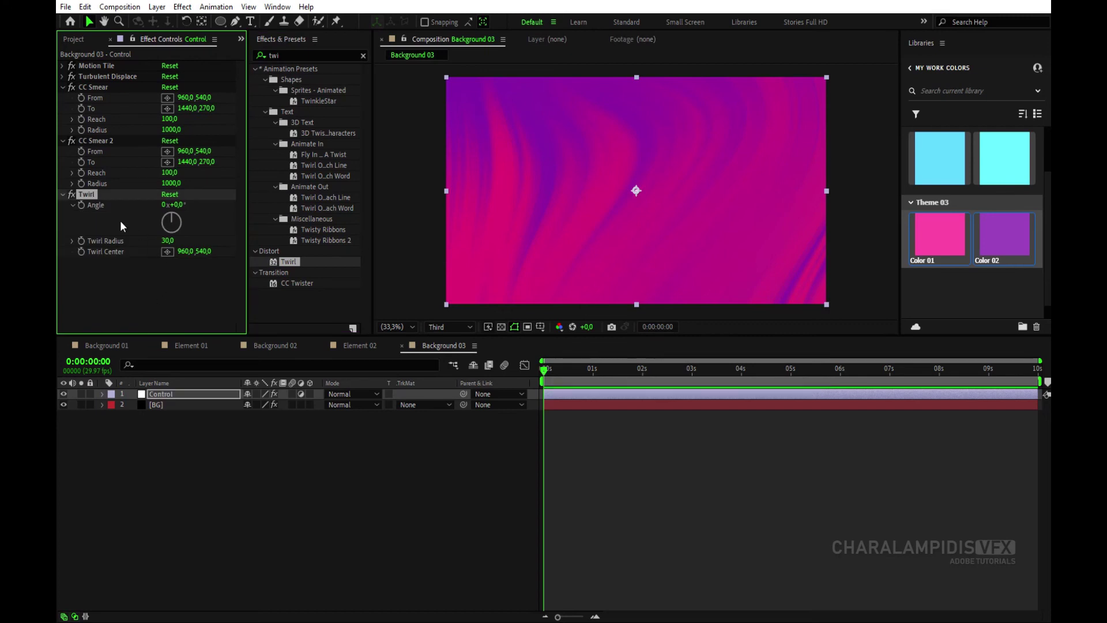
left_click(178, 206)
type("-56")
key("Return")
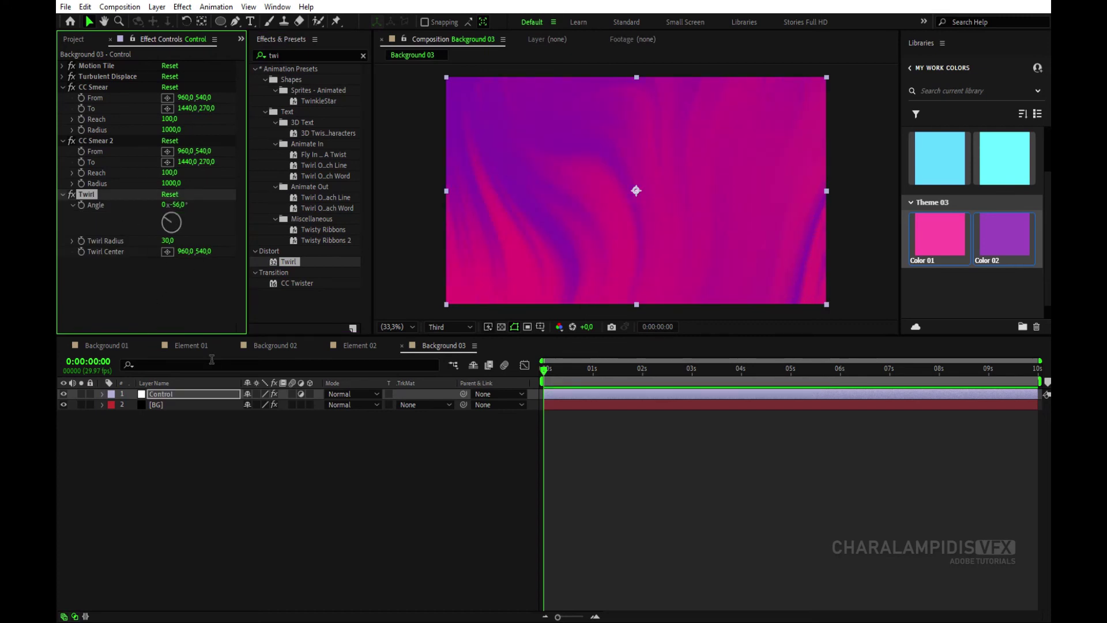
At 3 seconds, drag the first CC Smear's To point left and From point down-left.
left_click(96, 88)
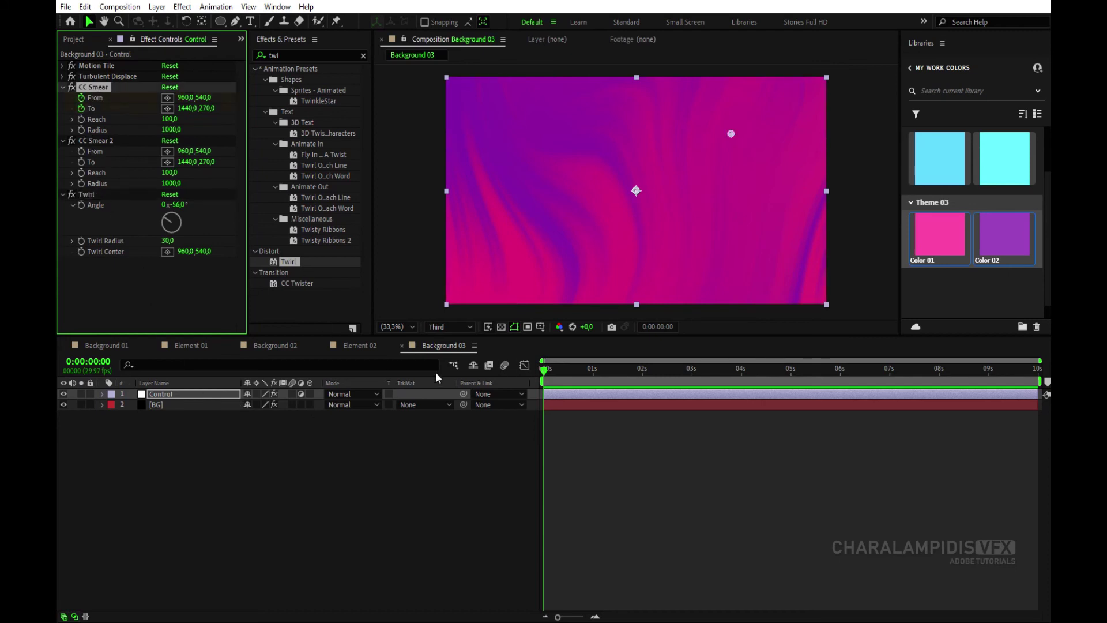
left_click_drag(549, 383, 691, 385)
left_click(166, 397)
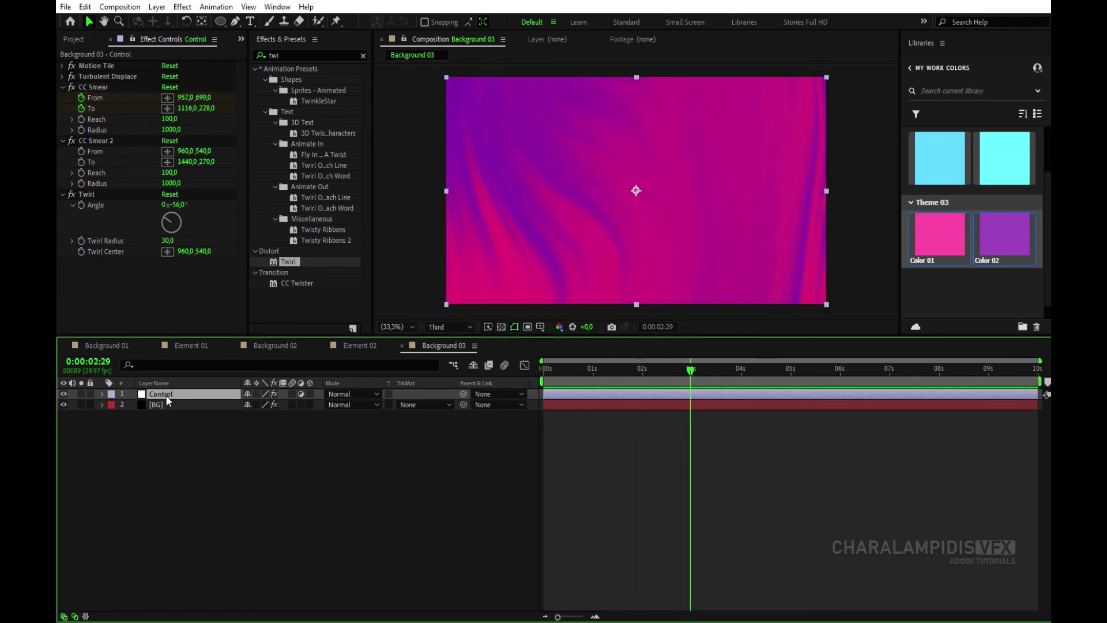
key("u")
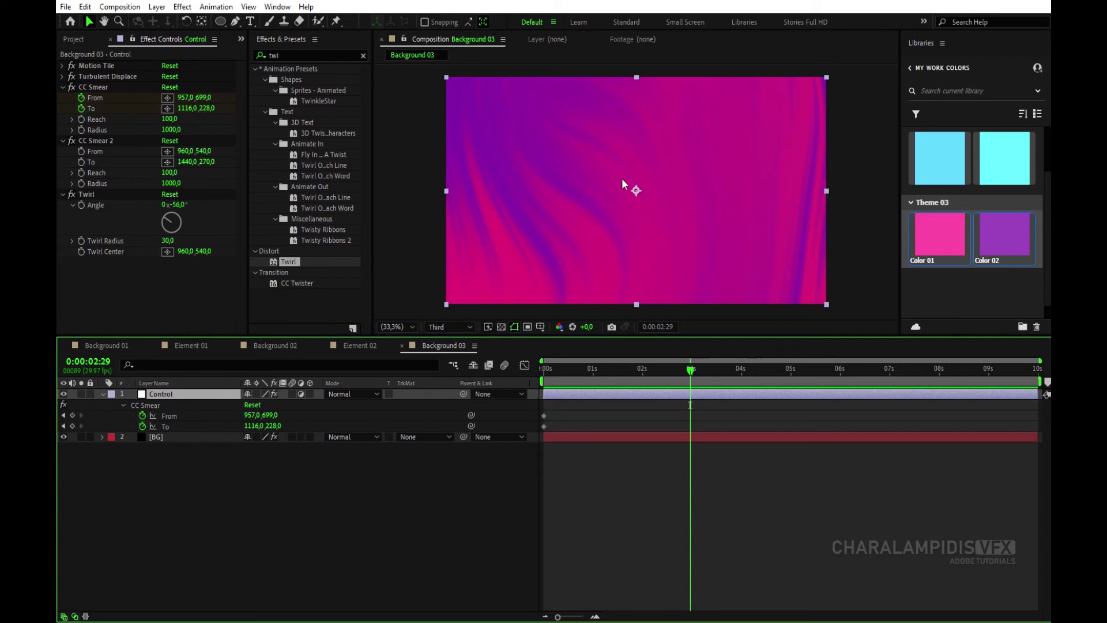
key("ctrl+Down")
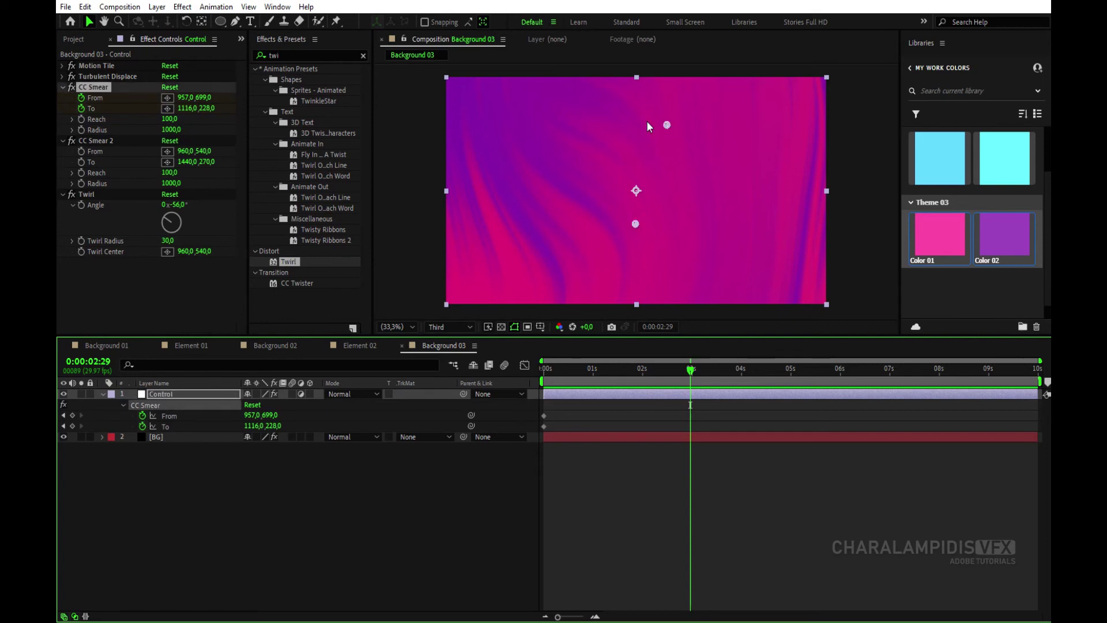
left_click_drag(667, 125, 534, 123)
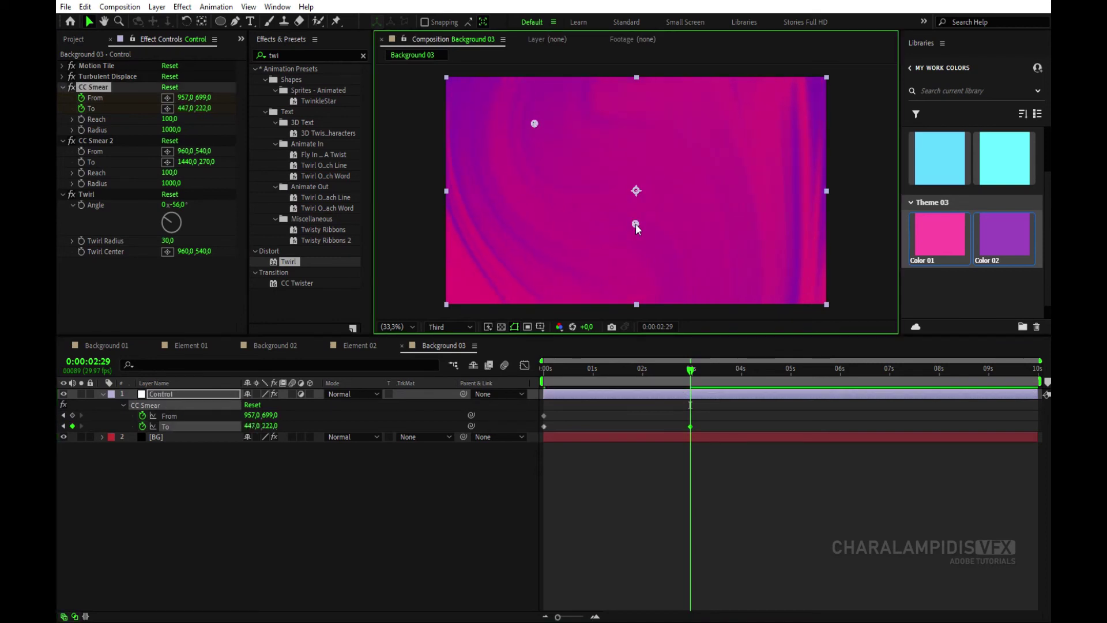
mouse_move(636, 224)
left_mouse_down()
mouse_move(570, 246)
mouse_move(574, 267)
left_mouse_up()
Keyframe new CC Smear From and To positions at 7 seconds and the comp end.
left_click_drag(691, 376, 890, 376)
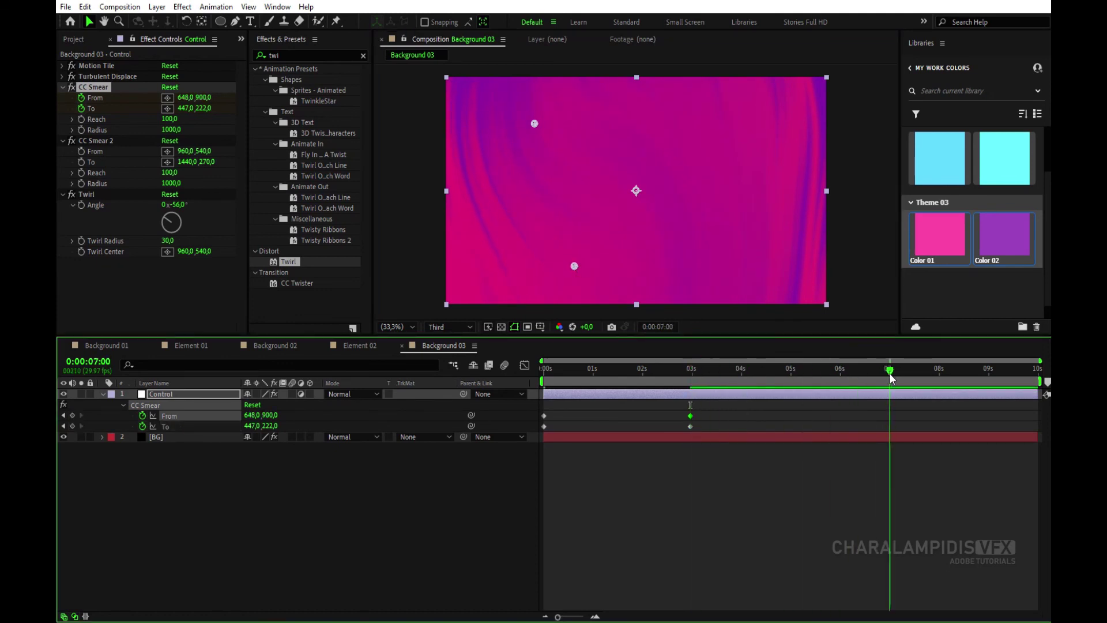
left_click_drag(535, 124, 608, 225)
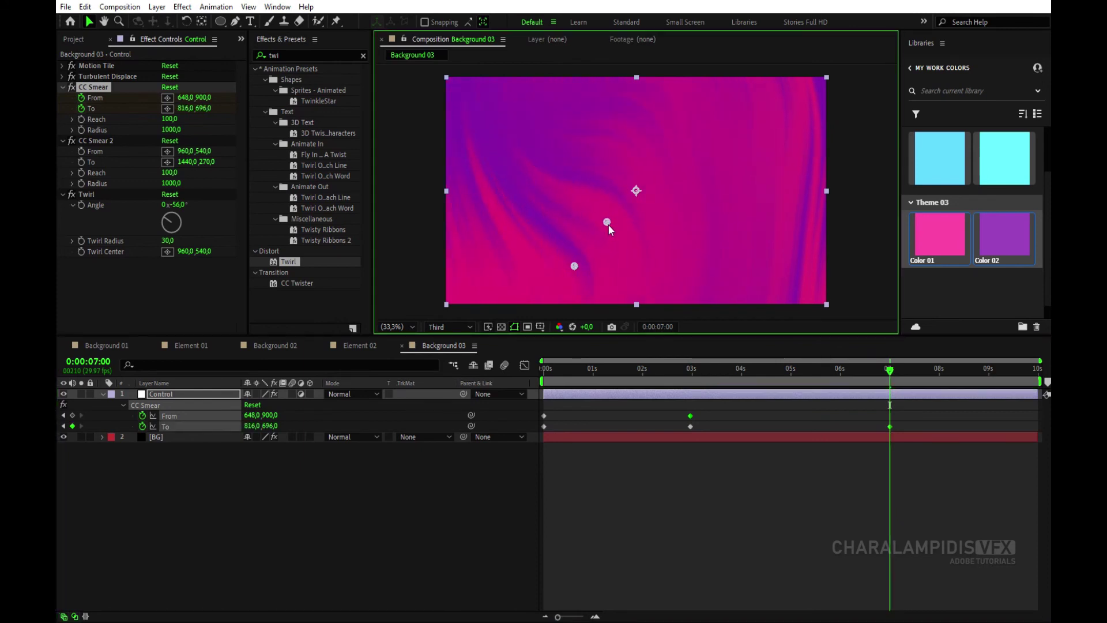
left_click_drag(575, 266, 616, 153)
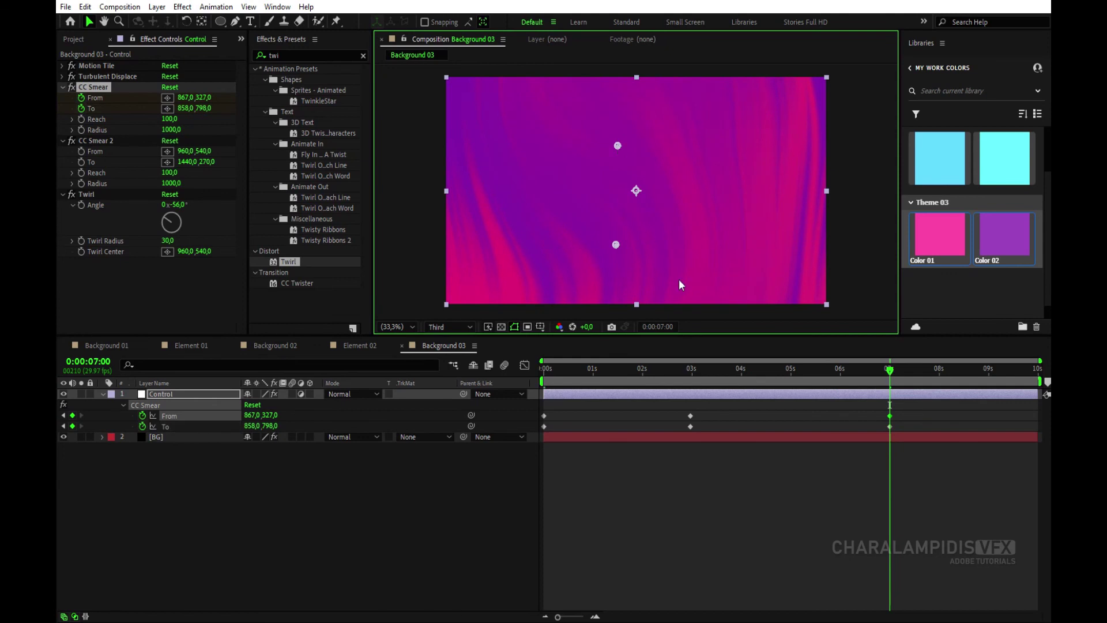
key("End")
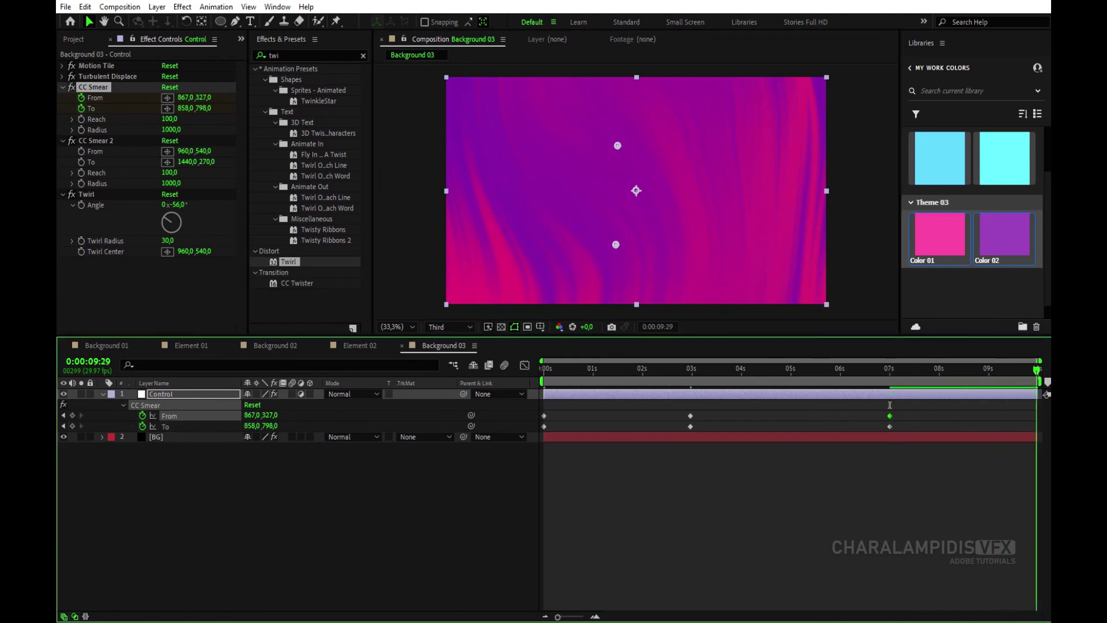
left_click_drag(614, 248, 557, 263)
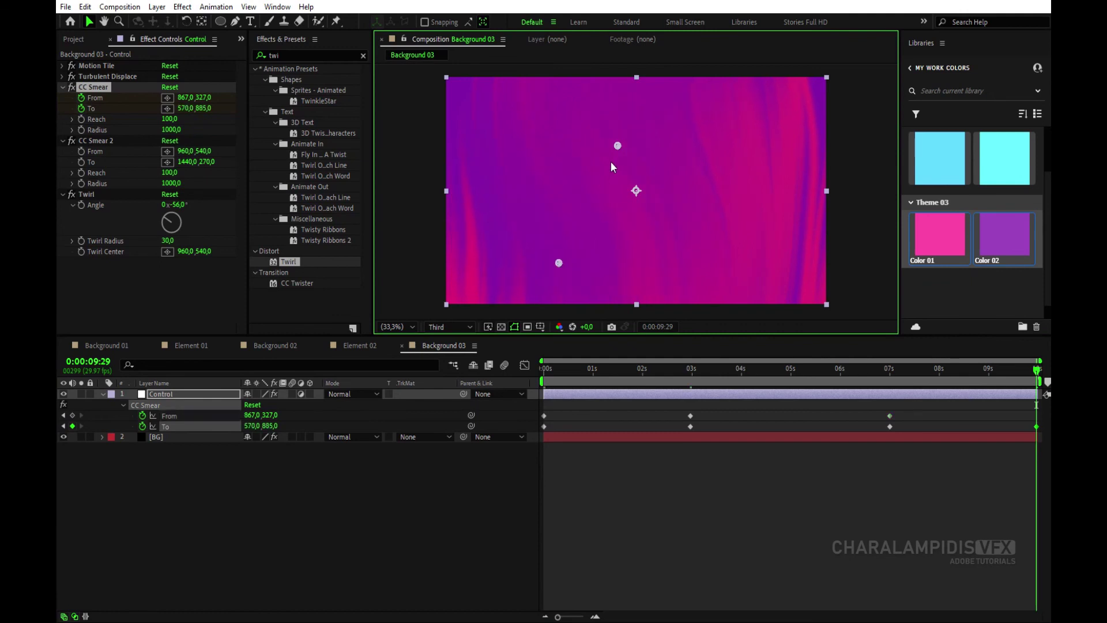
left_click_drag(616, 144, 556, 147)
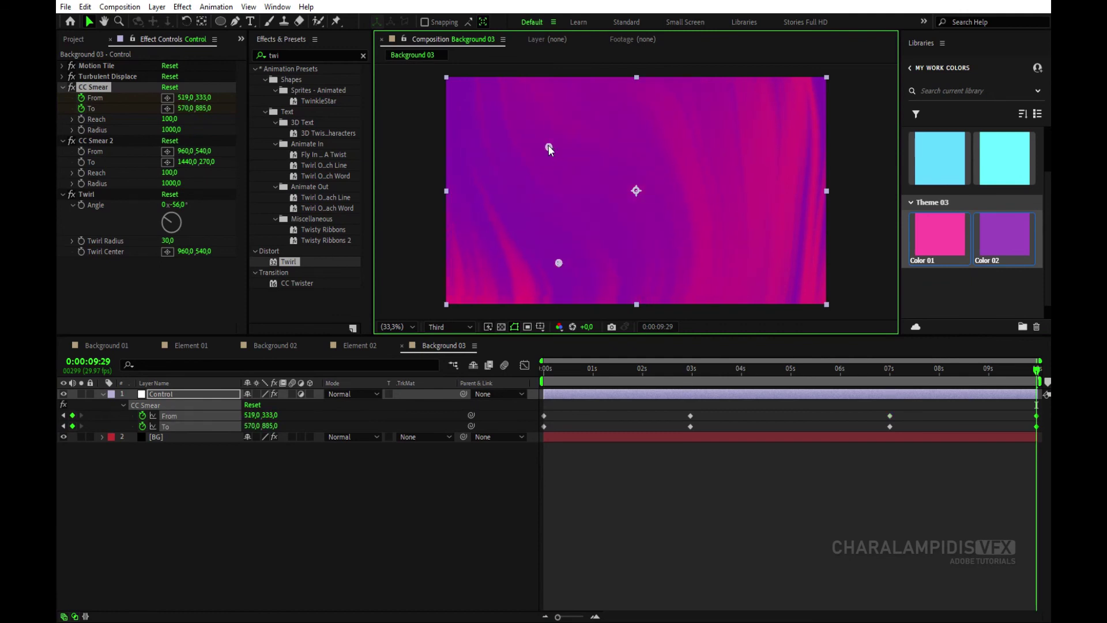
key("Home")
Select CC Smear 2 and keyframe its From and To points through 3 seconds.
left_click(80, 141)
left_click(162, 395)
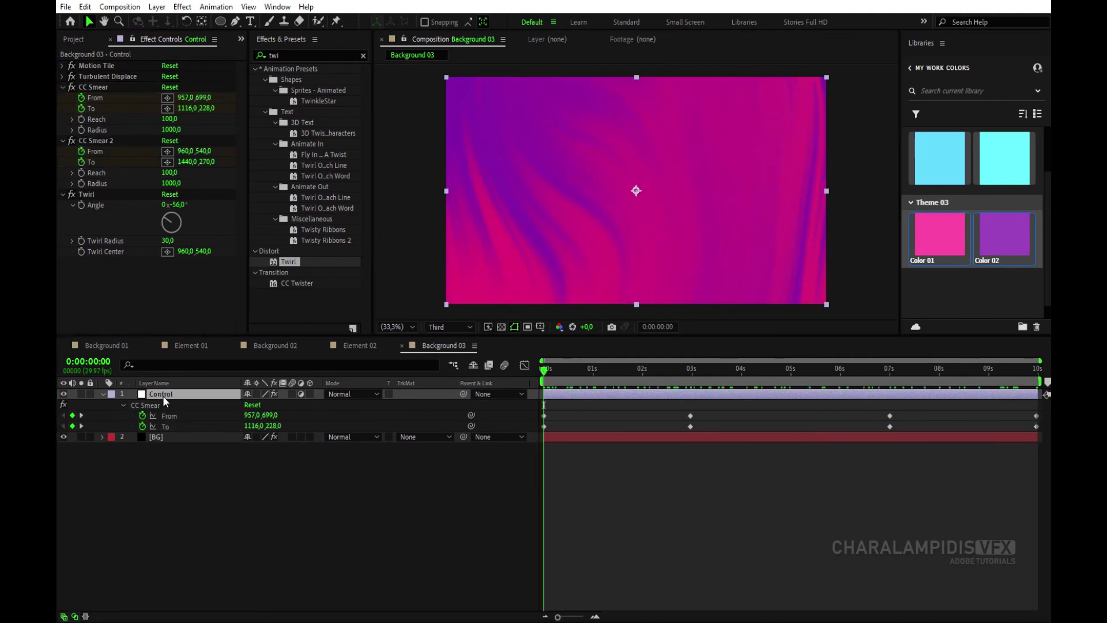
key("u")
left_click(147, 437)
left_click_drag(636, 191, 756, 234)
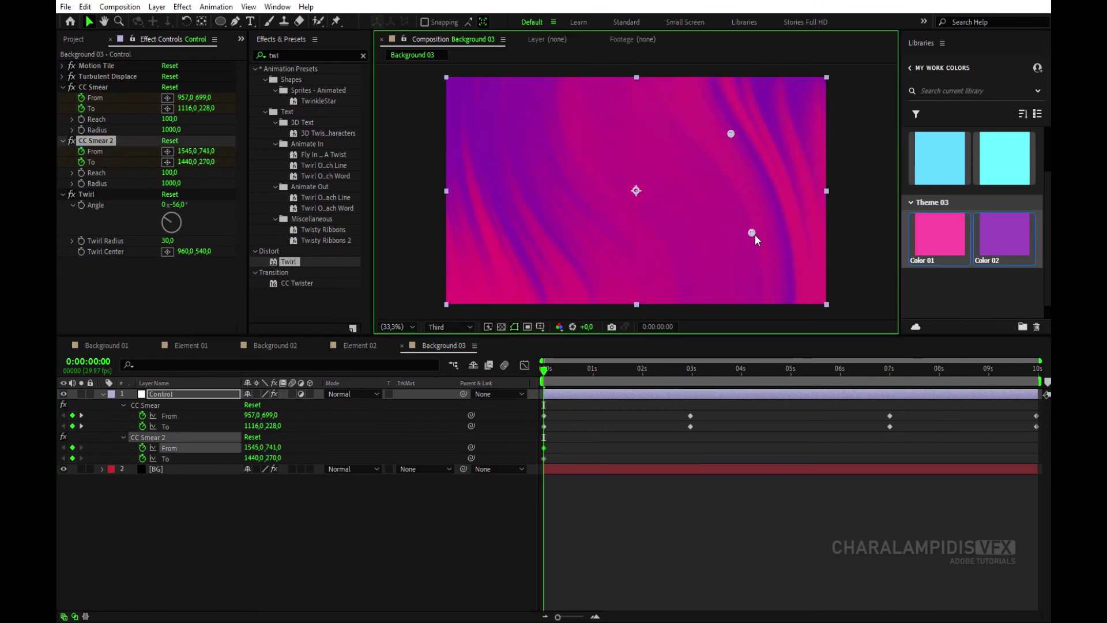
mouse_move(551, 372)
left_mouse_down()
mouse_move(650, 372)
mouse_move(690, 391)
left_mouse_up()
left_click_drag(750, 229, 676, 249)
left_click_drag(730, 131, 648, 131)
Set CC Smear 2's From and To keyframes at 7 seconds and the end, then scrub to review.
left_click_drag(692, 376, 890, 372)
left_click_drag(696, 258, 742, 269)
mouse_move(649, 131)
left_mouse_down()
mouse_move(673, 157)
mouse_move(691, 101)
left_mouse_up()
key("End")
left_click_drag(724, 260, 773, 249)
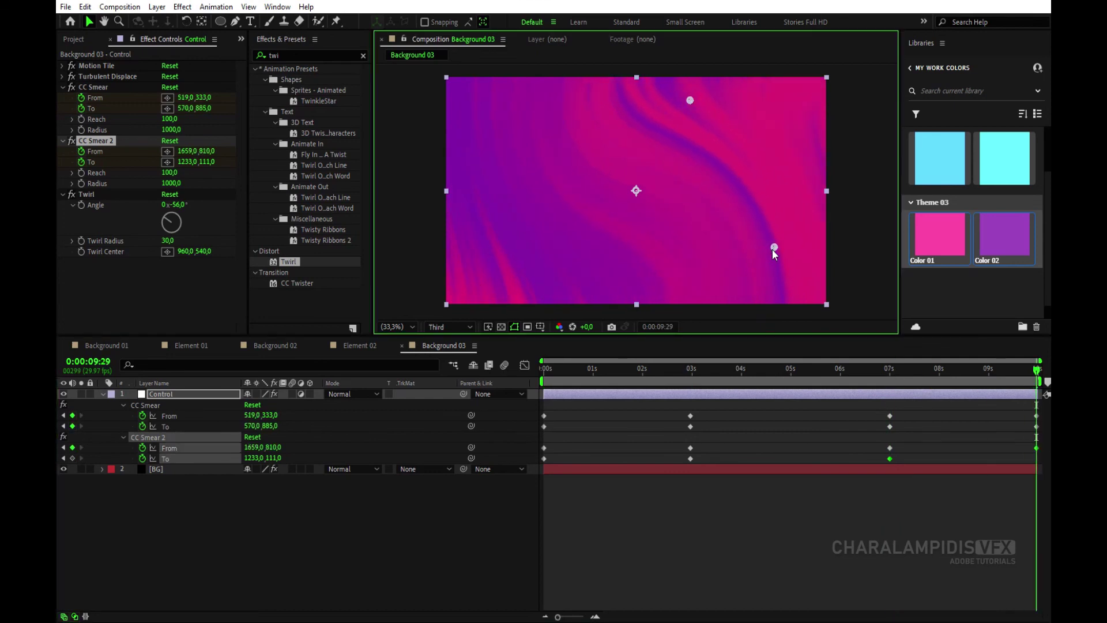
left_click_drag(690, 100, 768, 138)
mouse_move(542, 380)
left_mouse_down()
mouse_move(770, 371)
mouse_move(850, 390)
mouse_move(990, 386)
mouse_move(1038, 403)
mouse_move(752, 382)
left_mouse_up()
Drag the BG layer's gradient Point 3 to the top-left and Point 2 left at bottom-right.
left_click(103, 395)
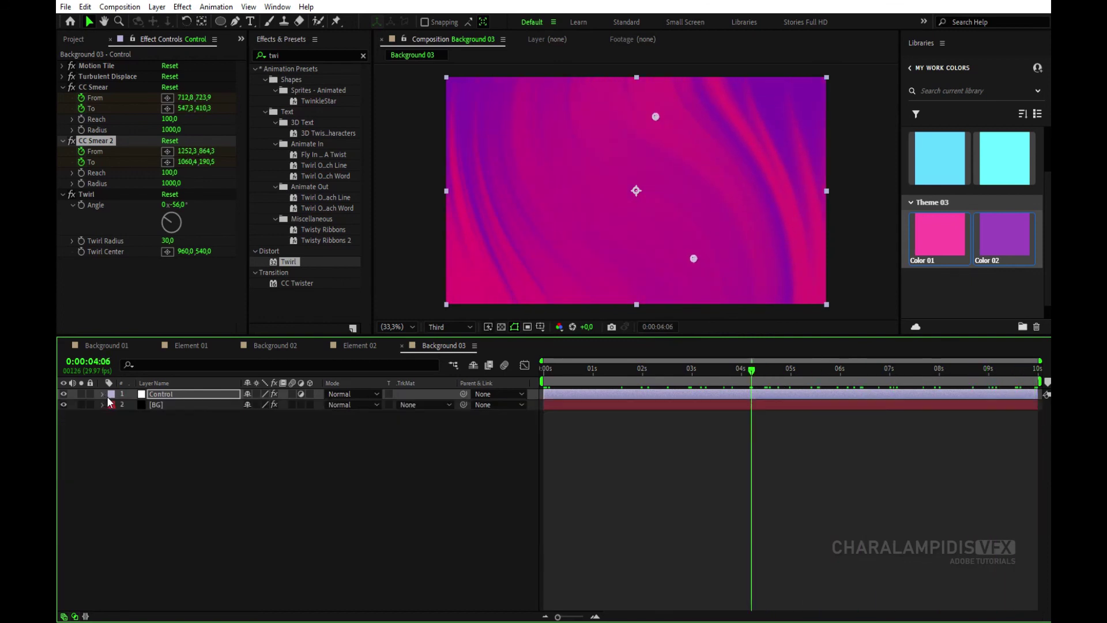
left_click(163, 408)
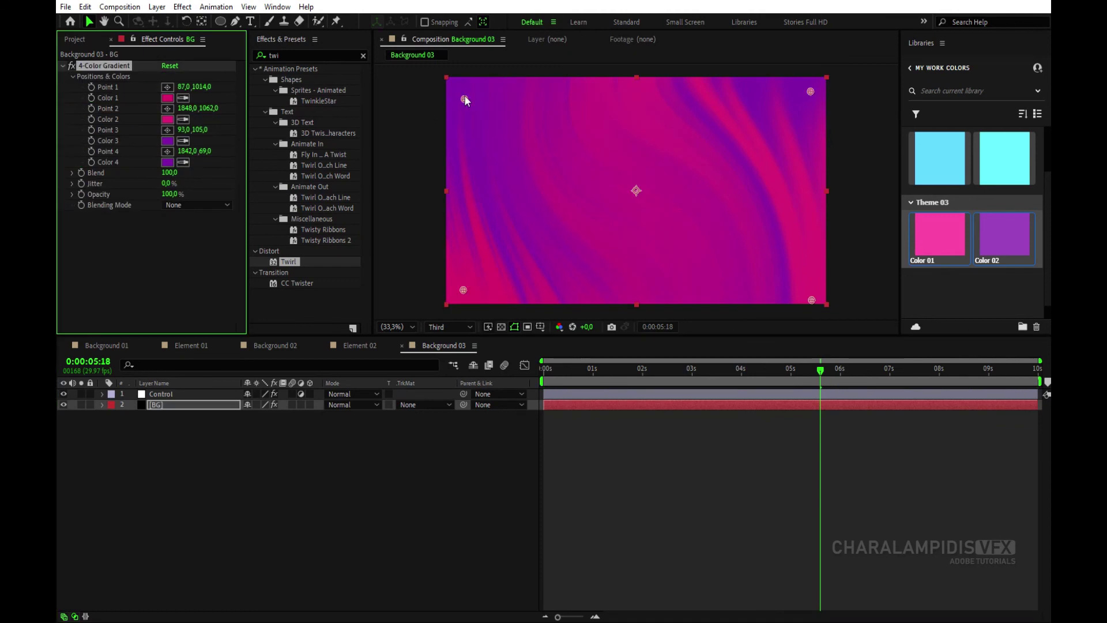
left_click_drag(465, 98, 473, 109)
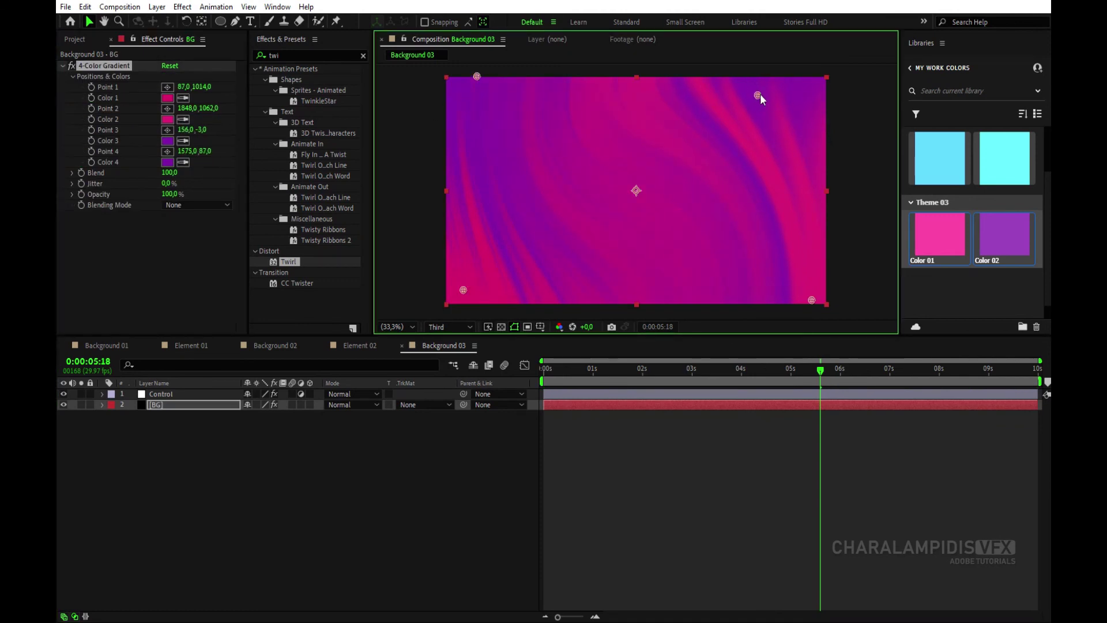
left_click_drag(813, 320, 777, 315)
left_click(537, 367)
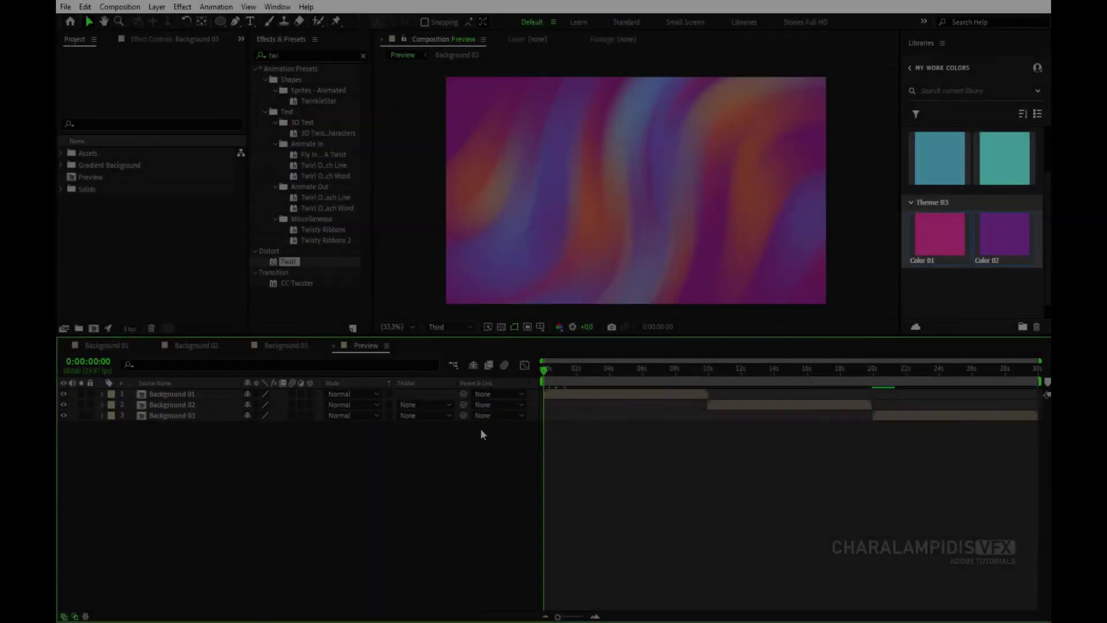
Play the Preview comp to watch Backgrounds 01, 02 and 03 in sequence.
key("space")
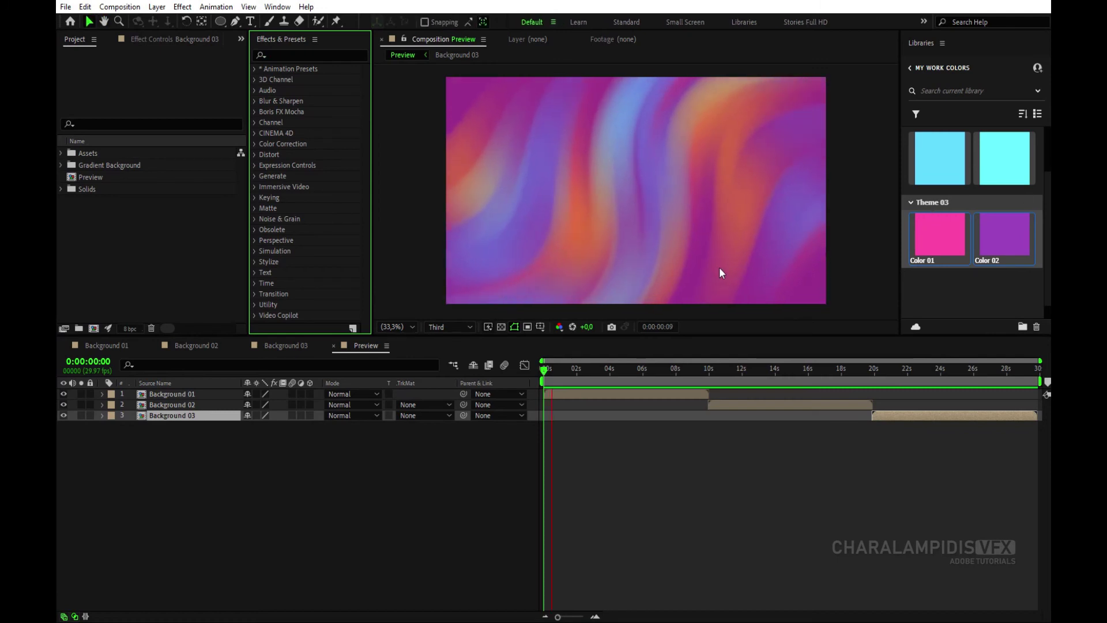